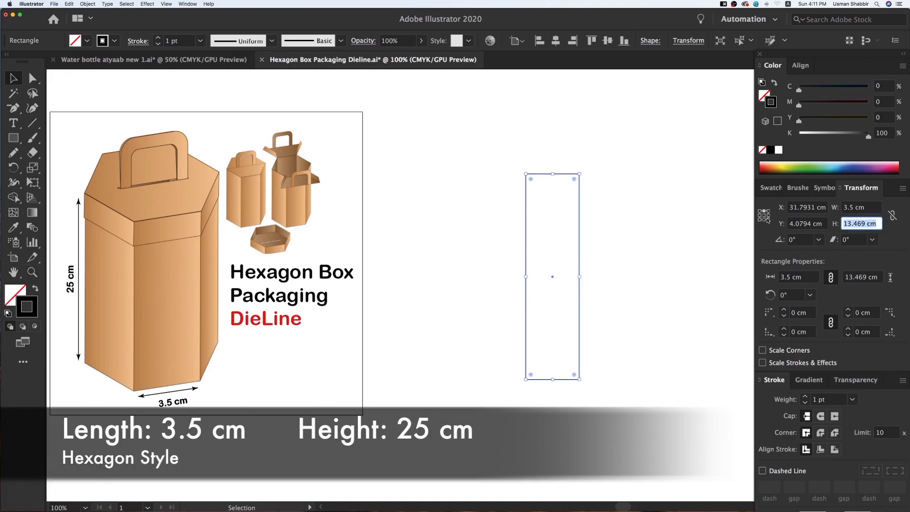
Set the height of the 3.5 cm wide rectangle to 25 cm.
{"action": "type", "text": "25"}
{"action": "key", "text": "Return"}
{"action": "key", "text": "super+minus"}
{"action": "key", "text": "v"}
{"action": "key", "text": "space"}
{"action": "left_click_drag", "start_coordinate": [549, 228], "coordinate": [490, 271]}
{"action": "left_click", "coordinate": [487, 286]}
{"action": "left_click_drag", "start_coordinate": [438, 288], "coordinate": [471, 234]}
{"action": "key", "text": "v"}
{"action": "left_click", "coordinate": [492, 279]}
Duplicate the 25 cm panel side by side to make a row of six adjoining panels.
{"action": "key", "text": "space"}
{"action": "left_click_drag", "start_coordinate": [491, 280], "coordinate": [491, 290]}
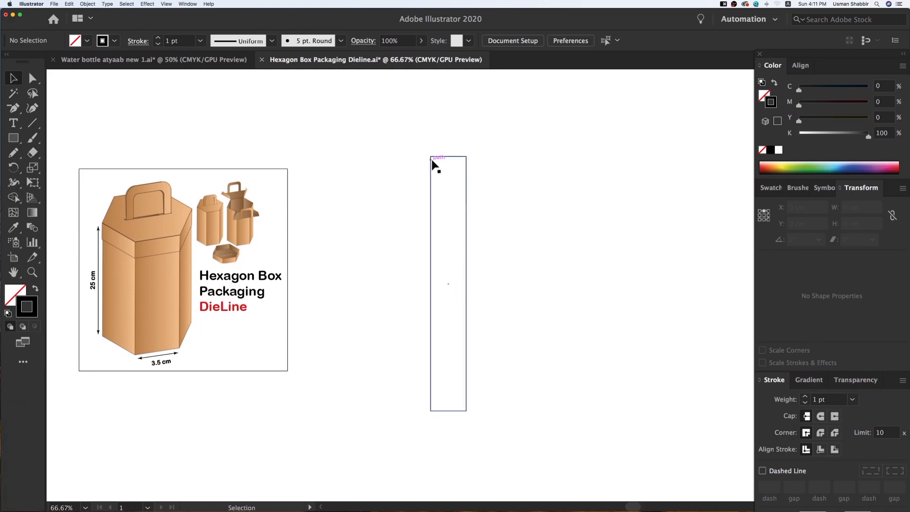
{"action": "left_click_drag", "start_coordinate": [431, 158], "coordinate": [467, 158]}
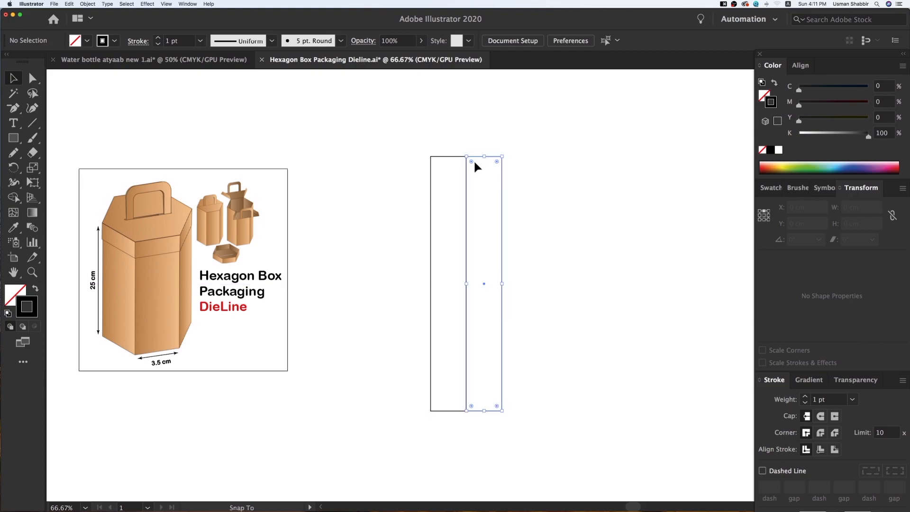
{"action": "key", "text": "super+d"}
{"action": "key", "text": "super+d"}
{"action": "key", "text": "super+d"}
{"action": "key", "text": "super+d"}
{"action": "left_click", "coordinate": [409, 278]}
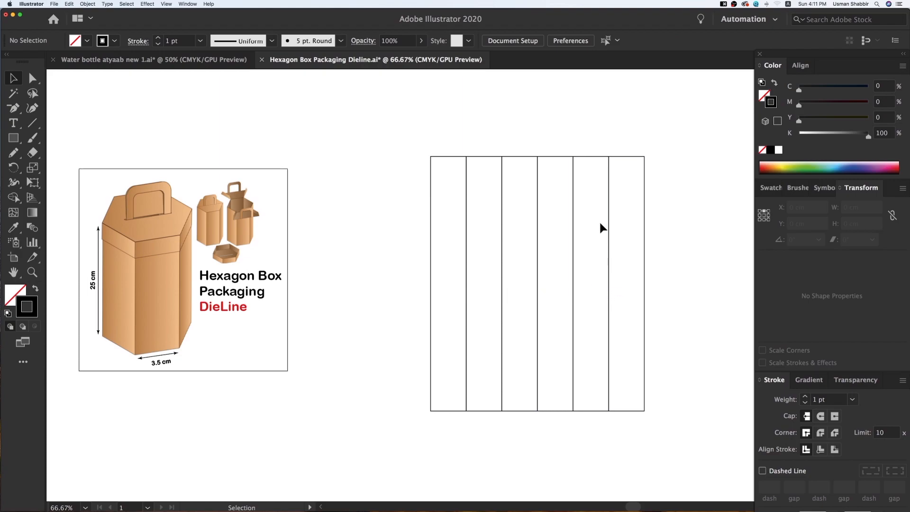
Copy the first panel to the far end of the row and set its width to 1.5 cm as a glue flap.
{"action": "left_click_drag", "start_coordinate": [430, 157], "coordinate": [645, 158]}
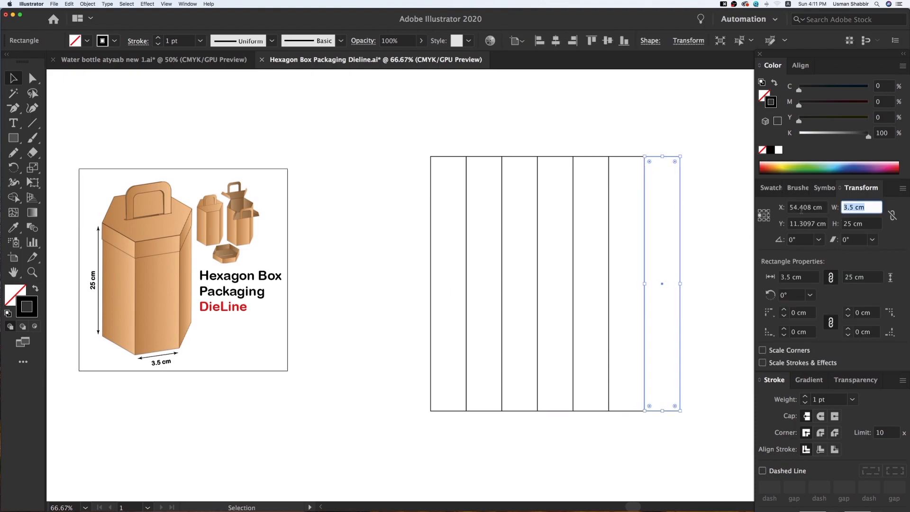
{"action": "type", "text": "1.5"}
{"action": "key", "text": "Return"}
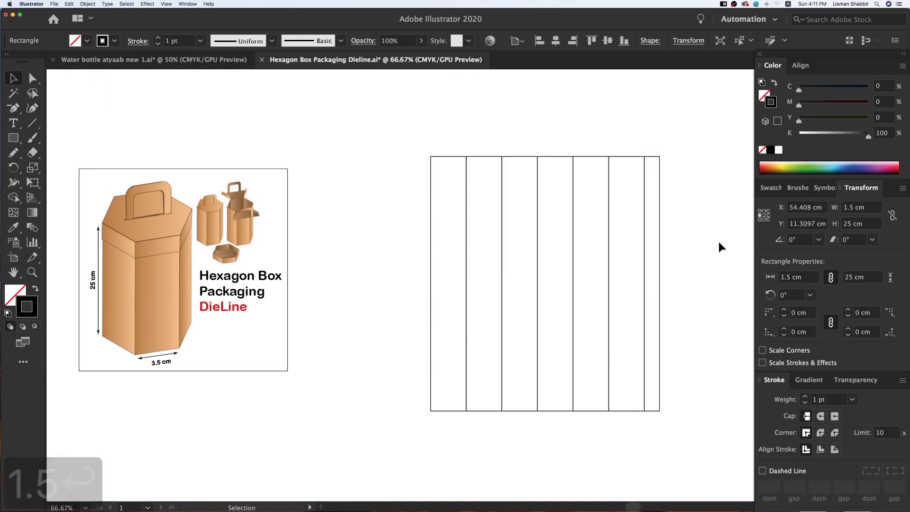
{"action": "key", "text": "v"}
{"action": "left_click", "coordinate": [719, 243]}
Set the keyboard increment to 0.5 cm and taper the glue flap by nudging its two outer corners inward one increment each.
{"action": "key", "text": "space"}
{"action": "left_click_drag", "start_coordinate": [707, 252], "coordinate": [701, 258]}
{"action": "left_click", "coordinate": [570, 41]}
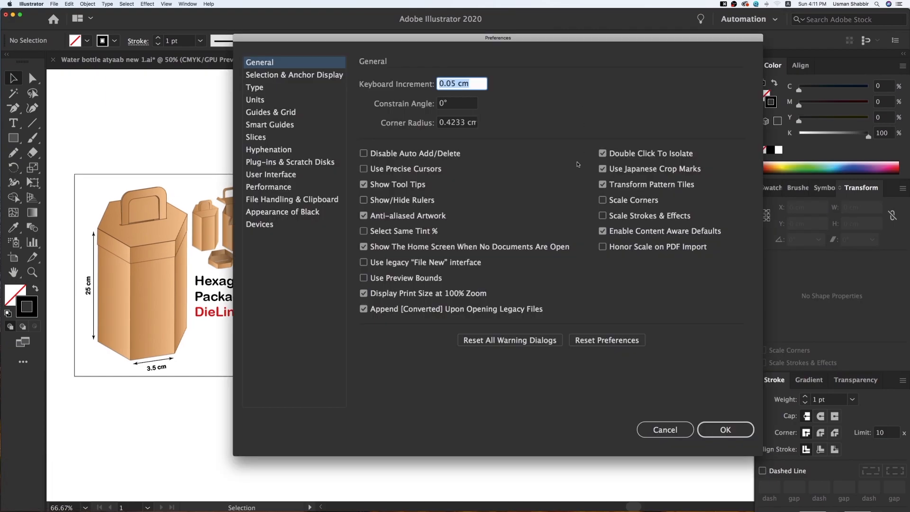
{"action": "type", "text": "0.5"}
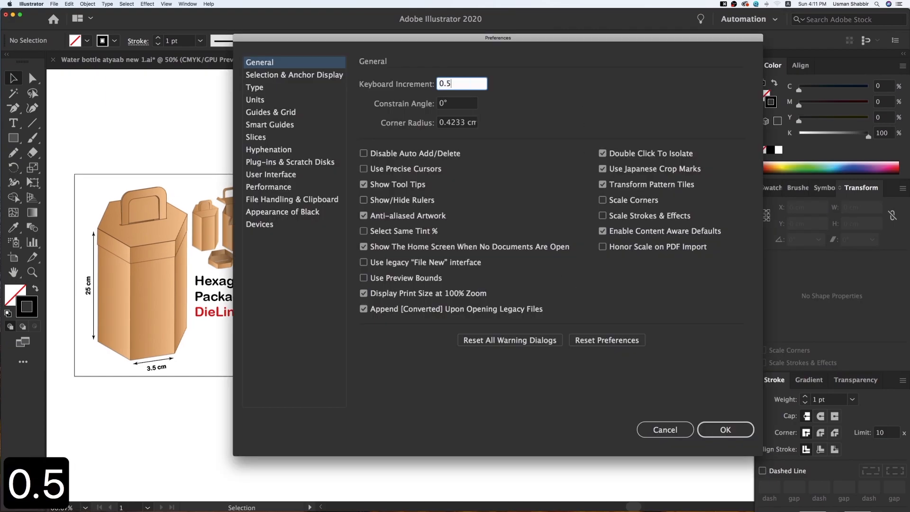
{"action": "left_click", "coordinate": [725, 429]}
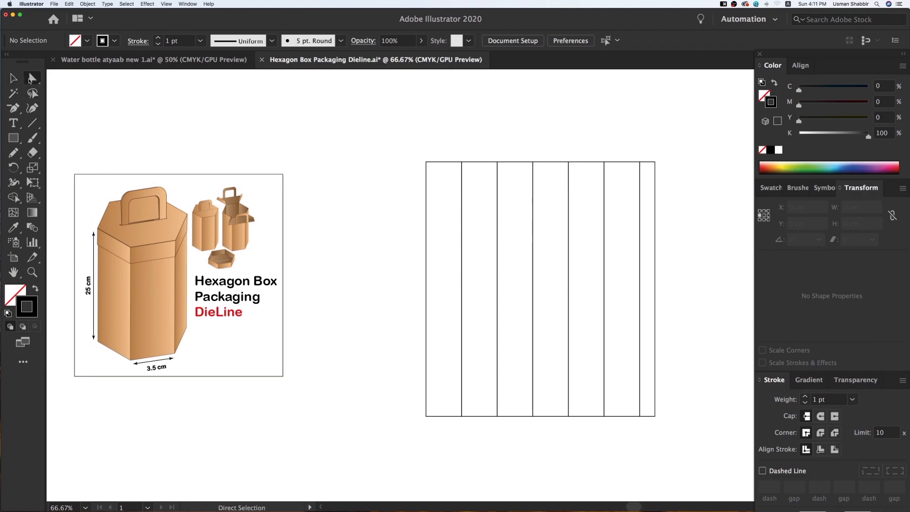
{"action": "left_click_drag", "start_coordinate": [655, 162], "coordinate": [656, 166]}
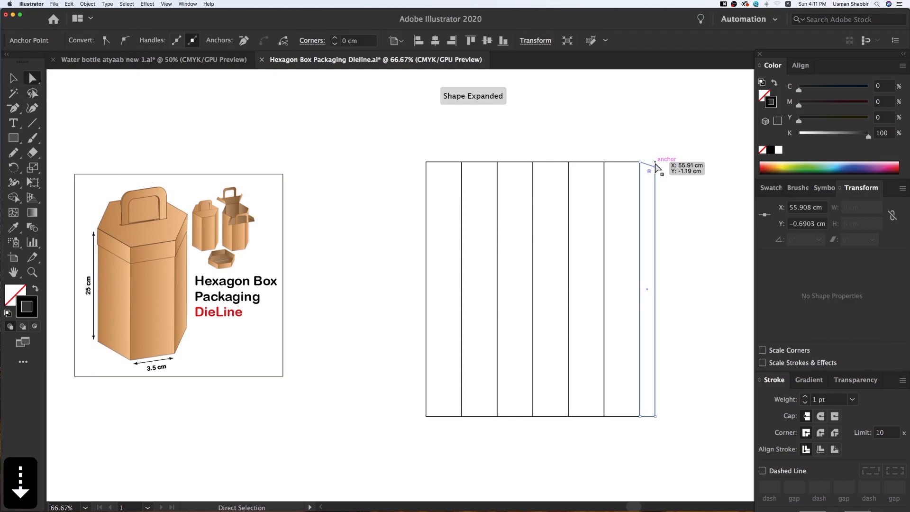
{"action": "left_click", "coordinate": [656, 416]}
{"action": "key", "text": "v"}
{"action": "left_click", "coordinate": [671, 349]}
{"action": "left_click_drag", "start_coordinate": [673, 343], "coordinate": [674, 384]}
{"action": "key", "text": "v"}
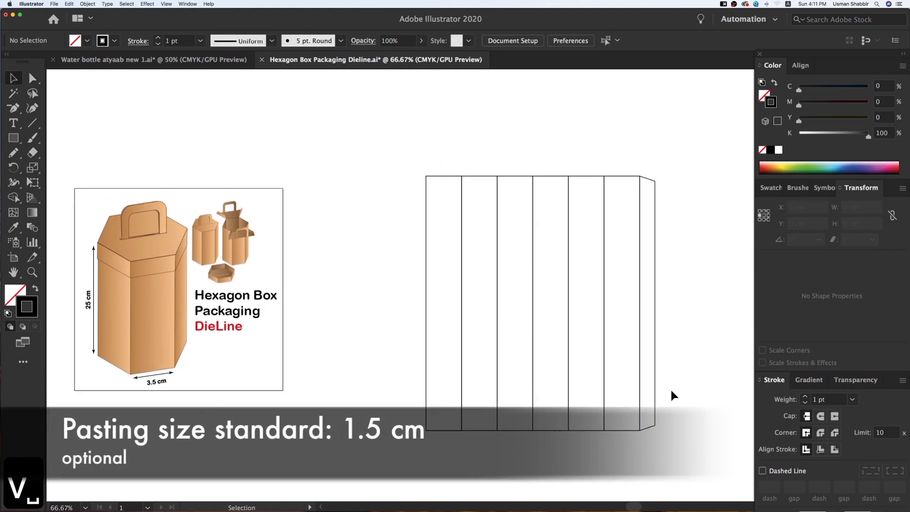
Copy the fifth panel directly above itself and set the copy's height to 3.5 cm, keeping its lower edge on the panel.
{"action": "left_click_drag", "start_coordinate": [596, 436], "coordinate": [601, 179]}
{"action": "left_click", "coordinate": [548, 192]}
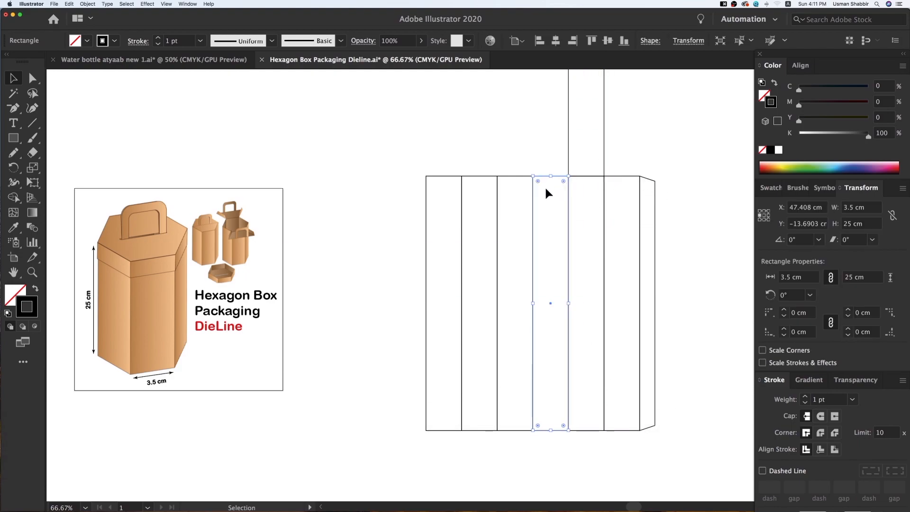
{"action": "left_click", "coordinate": [599, 149]}
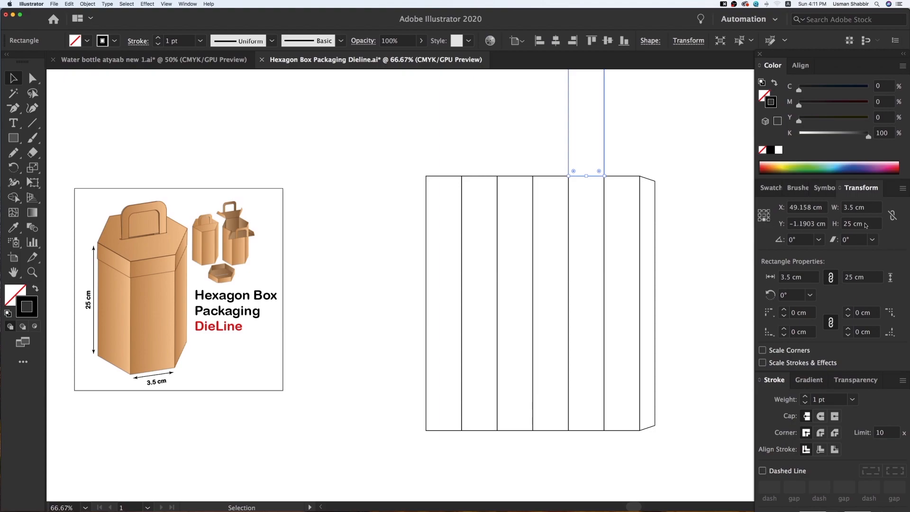
{"action": "type", "text": "3.5"}
{"action": "key", "text": "Return"}
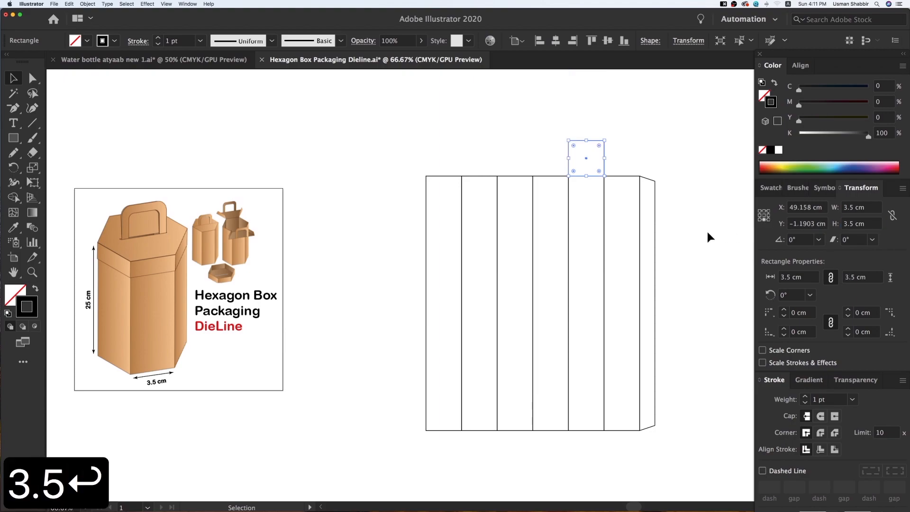
{"action": "key", "text": "v"}
{"action": "left_click", "coordinate": [673, 196]}
{"action": "key", "text": "v"}
{"action": "key", "text": "space"}
{"action": "left_click_drag", "start_coordinate": [674, 203], "coordinate": [611, 241]}
{"action": "key", "text": "v"}
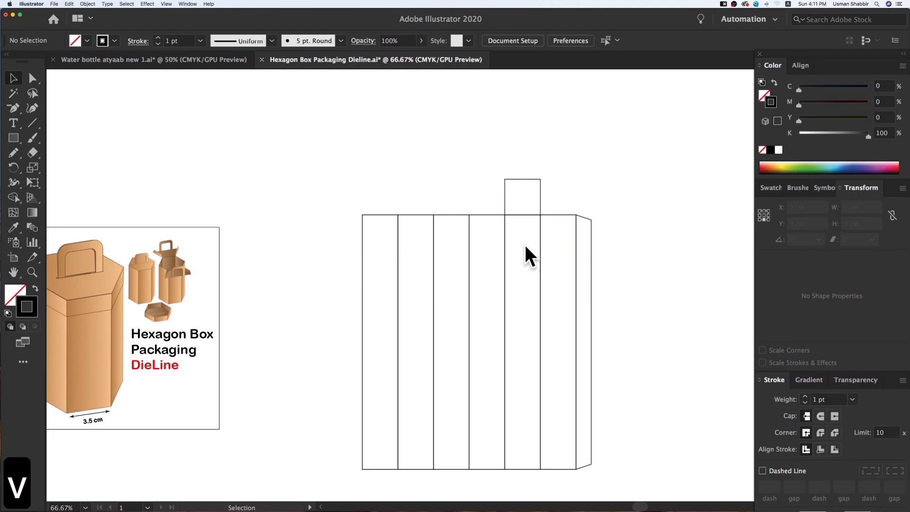
Examine the square flap above the fifth panel and check the width of the neighbouring fourth panel.
{"action": "left_click_drag", "start_coordinate": [525, 245], "coordinate": [587, 237]}
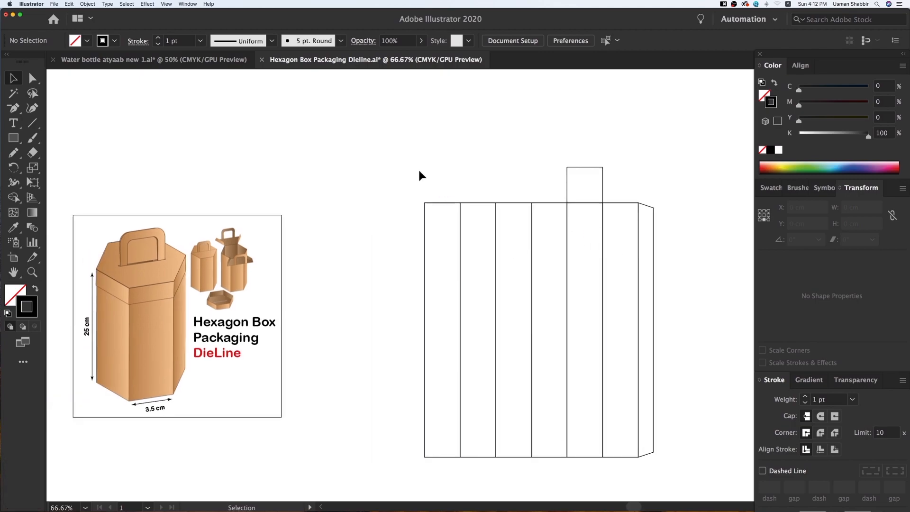
{"action": "key", "text": "z"}
{"action": "left_click_drag", "start_coordinate": [376, 145], "coordinate": [701, 439]}
{"action": "key", "text": "v"}
{"action": "left_click_drag", "start_coordinate": [681, 330], "coordinate": [664, 335]}
{"action": "key", "text": "v"}
{"action": "key", "text": "space"}
{"action": "left_click_drag", "start_coordinate": [493, 144], "coordinate": [487, 185]}
{"action": "key", "text": "z"}
{"action": "key", "text": "z"}
{"action": "left_click_drag", "start_coordinate": [325, 84], "coordinate": [592, 230]}
{"action": "key", "text": "v"}
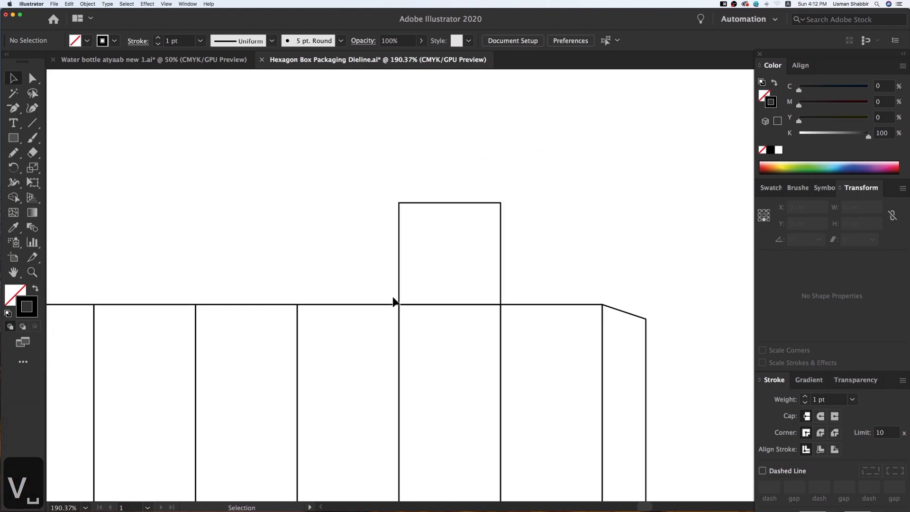
{"action": "left_click", "coordinate": [346, 305]}
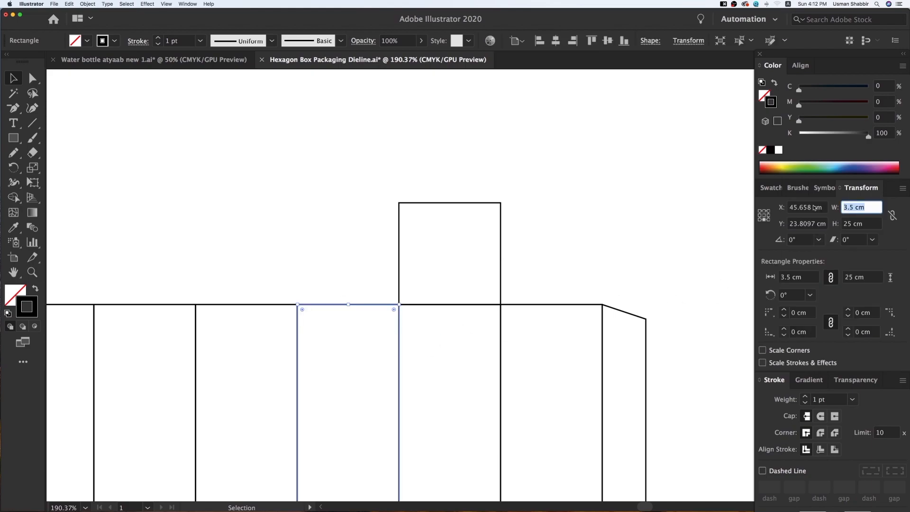
{"action": "left_click", "coordinate": [639, 163]}
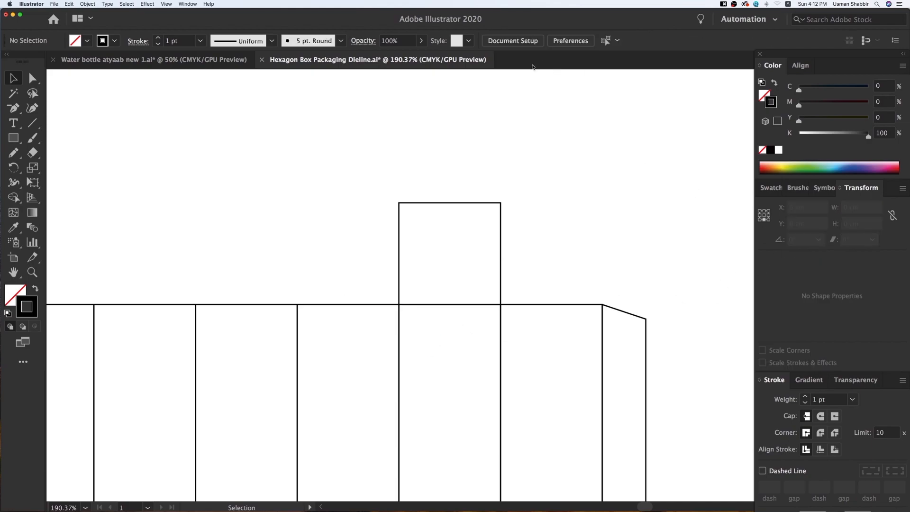
Set the keyboard increment to 3.5/2 cm and flare the square flap by nudging its upper corners outward one increment each.
{"action": "left_click", "coordinate": [570, 41]}
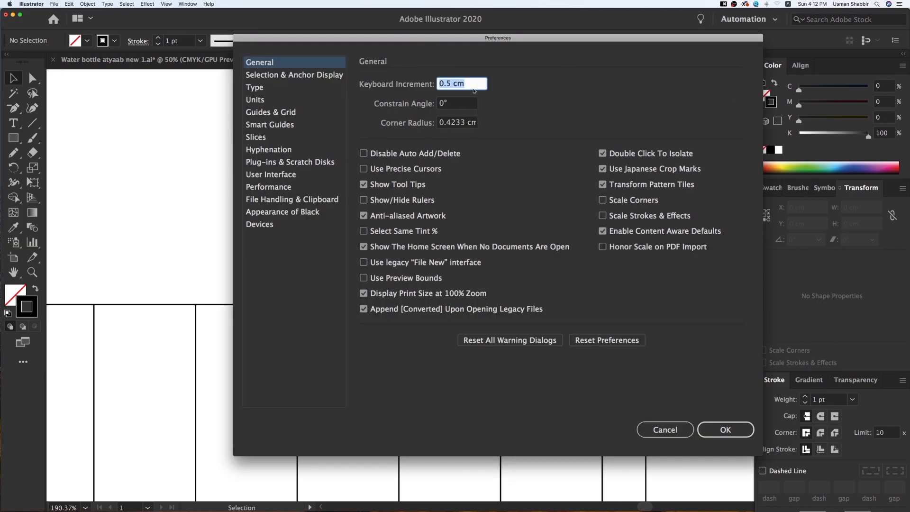
{"action": "type", "text": "3.5/2"}
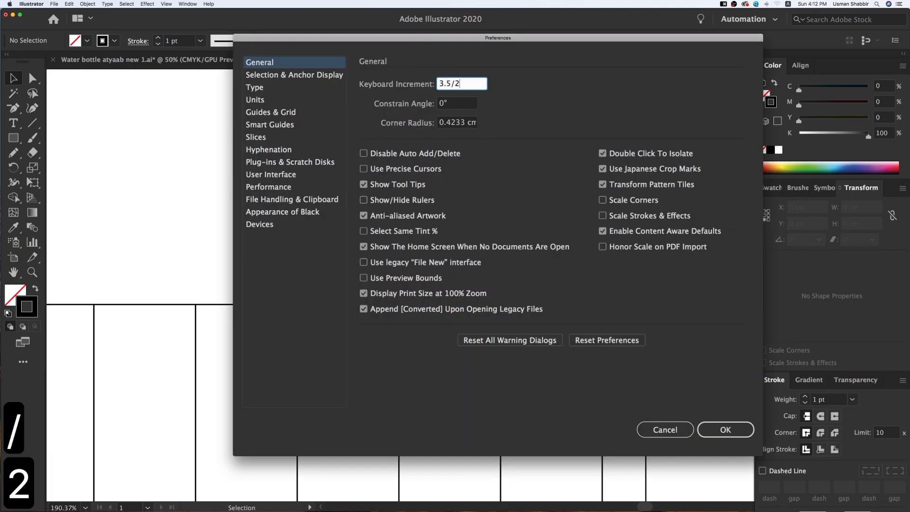
{"action": "left_click", "coordinate": [705, 426]}
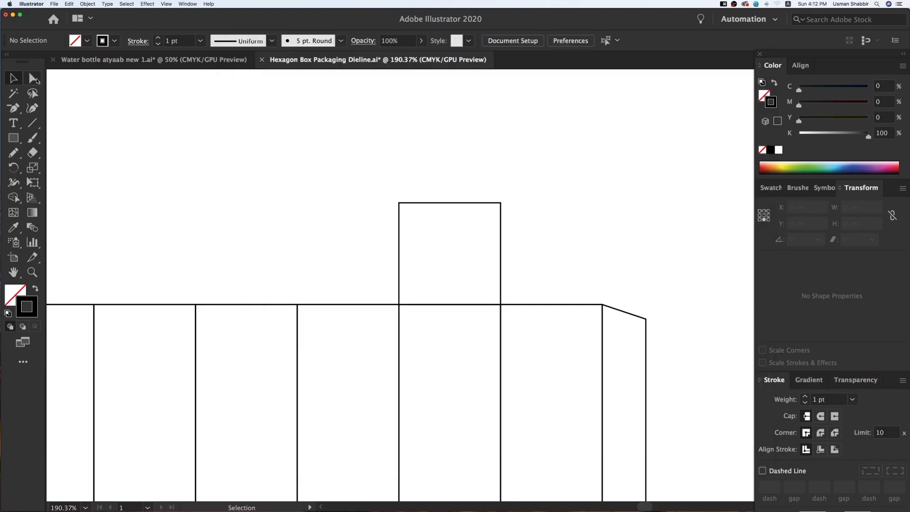
{"action": "left_click", "coordinate": [399, 203]}
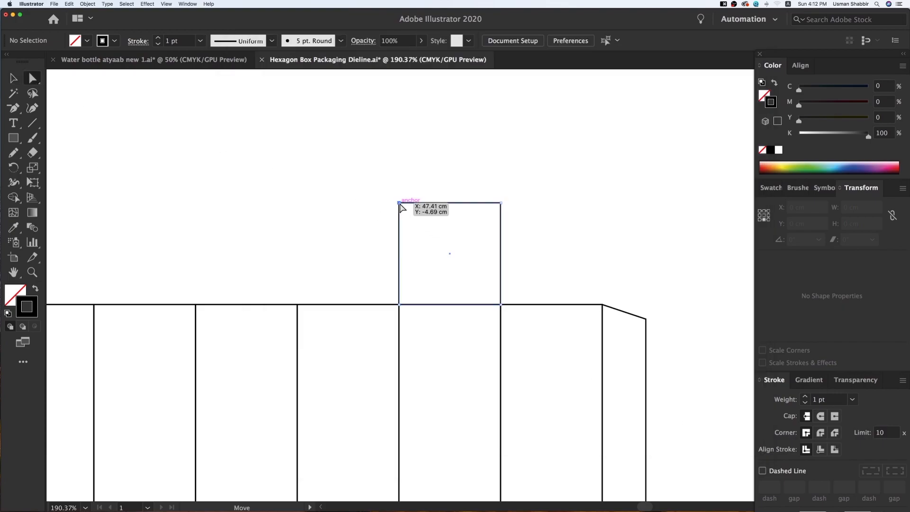
{"action": "key", "text": "Left"}
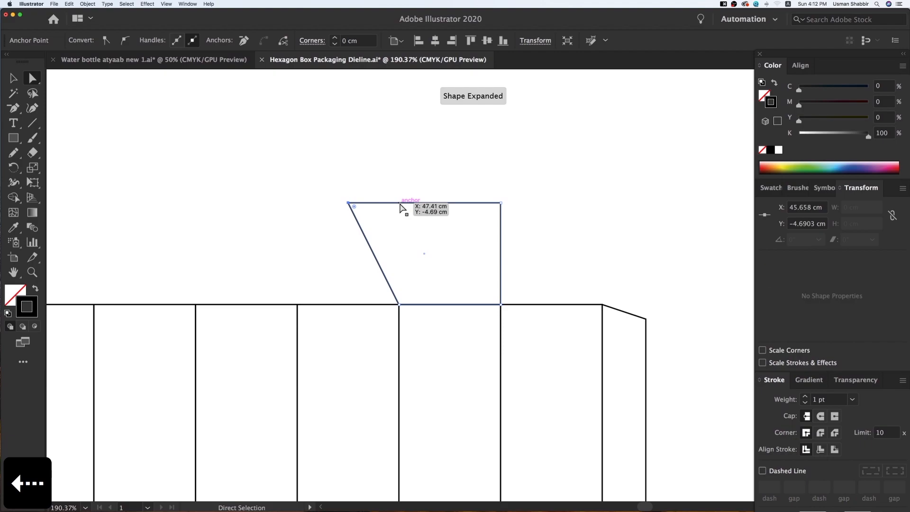
{"action": "left_click", "coordinate": [501, 203]}
{"action": "key", "text": "Right"}
{"action": "key", "text": "v"}
{"action": "left_click", "coordinate": [449, 223]}
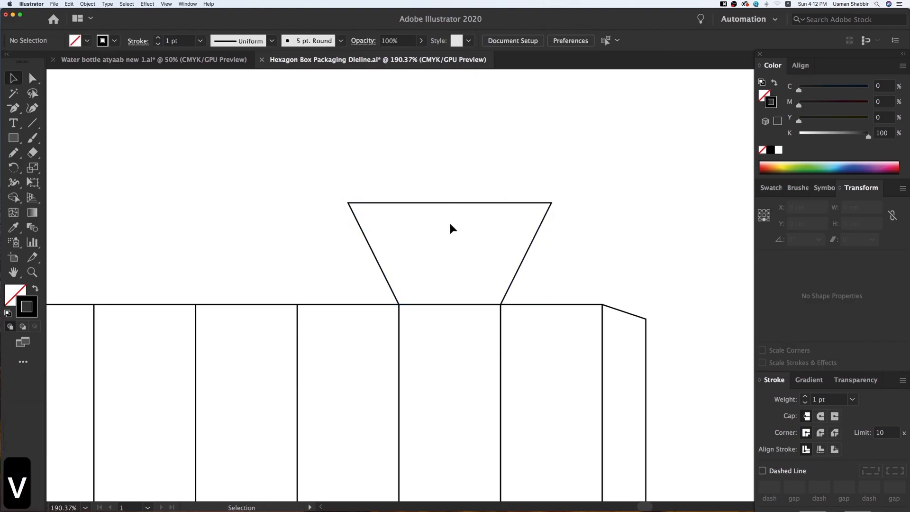
Draw a rectangle about 3.5 cm wide and 2.07 cm high at the upper end of the fourth panel.
{"action": "key", "text": "super+minus"}
{"action": "key", "text": "v"}
{"action": "scroll", "coordinate": [392, 268], "scroll_direction": "down", "scroll_amount": 4}
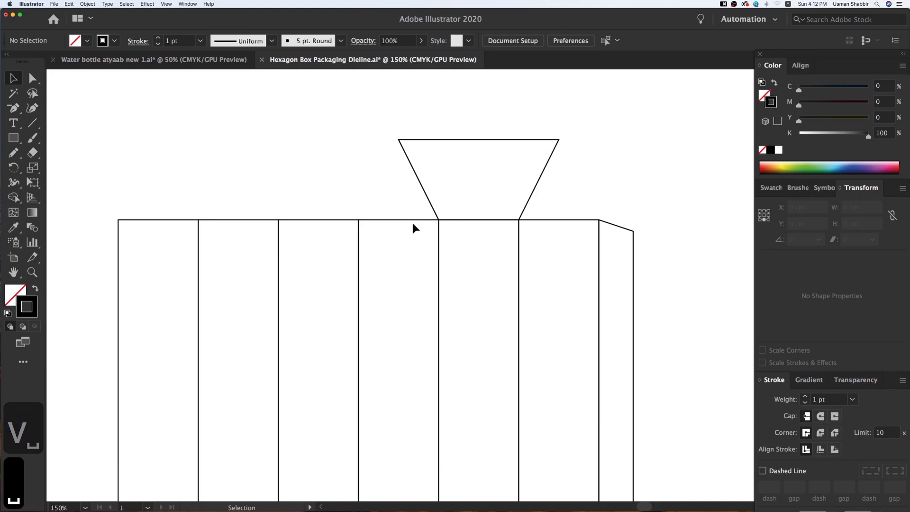
{"action": "left_click", "coordinate": [13, 139]}
{"action": "left_click_drag", "start_coordinate": [359, 220], "coordinate": [439, 266]}
{"action": "key", "text": "v"}
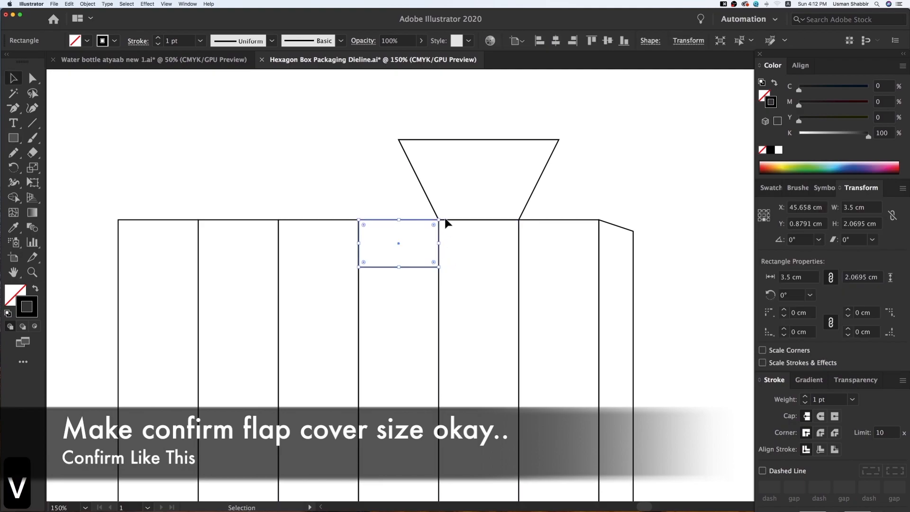
Rotate the small rectangle to about 297° so its long side follows the trapezoid flap's slanted left edge.
{"action": "left_click_drag", "start_coordinate": [441, 217], "coordinate": [420, 229]}
{"action": "left_click", "coordinate": [416, 287]}
{"action": "key", "text": "z"}
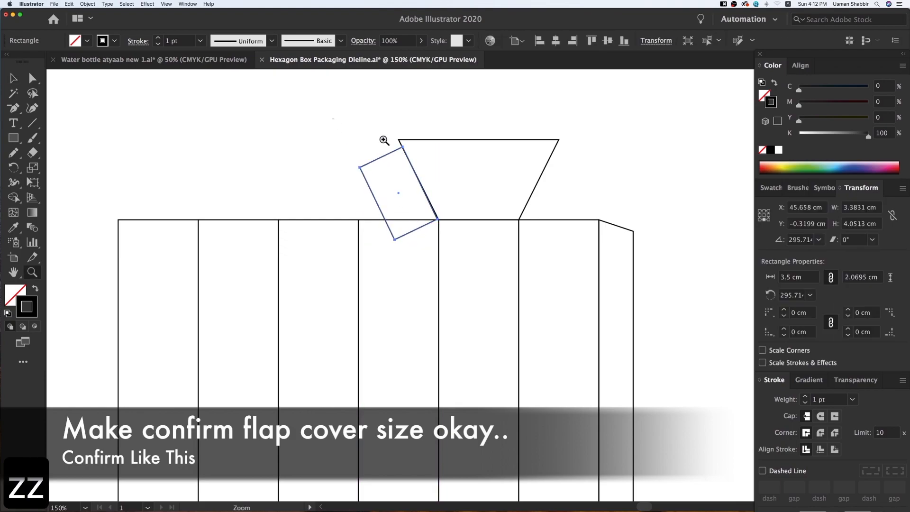
{"action": "left_click_drag", "start_coordinate": [466, 160], "coordinate": [600, 317]}
{"action": "key", "text": "v"}
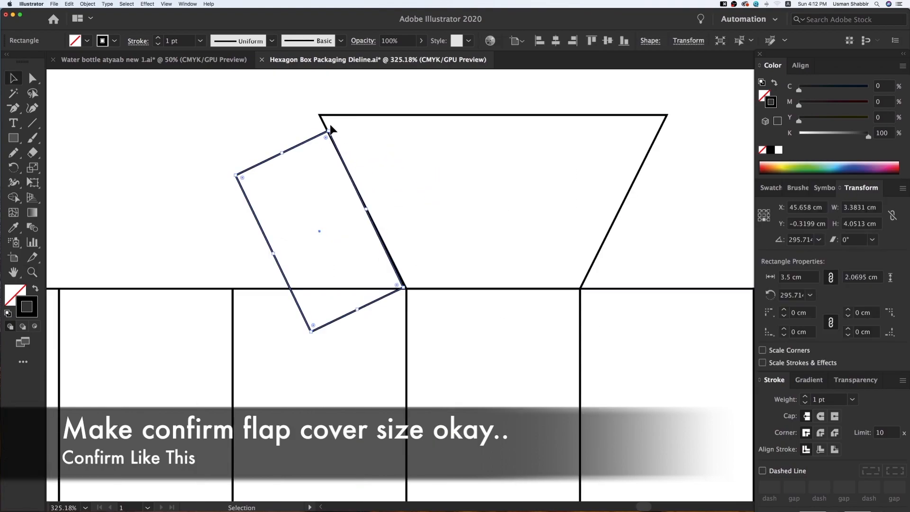
{"action": "left_click_drag", "start_coordinate": [331, 128], "coordinate": [325, 128]}
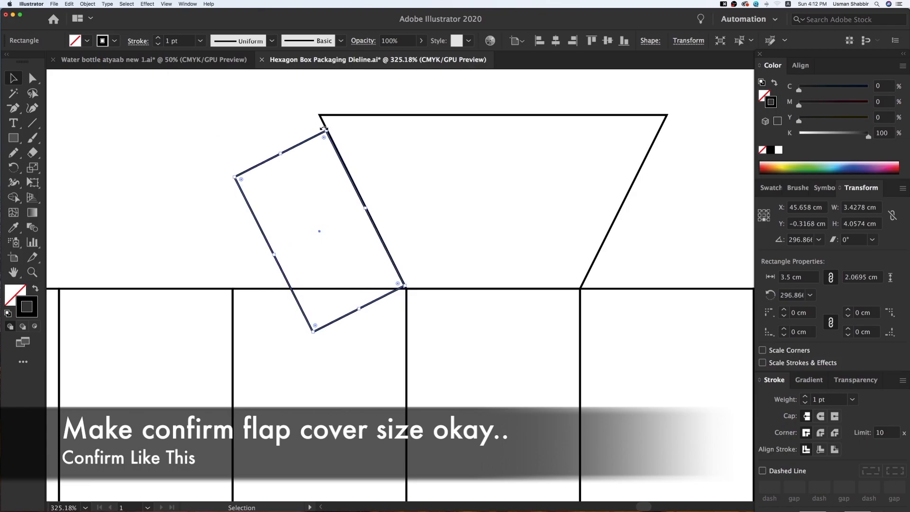
Switch to outline view and snap the rotated rectangle's lower corner to the trapezoid flap's lower-left corner.
{"action": "left_click_drag", "start_coordinate": [358, 311], "coordinate": [345, 296]}
{"action": "left_click", "coordinate": [371, 337]}
{"action": "key", "text": "super+y"}
{"action": "left_click_drag", "start_coordinate": [389, 273], "coordinate": [410, 290]}
{"action": "left_click", "coordinate": [319, 130]}
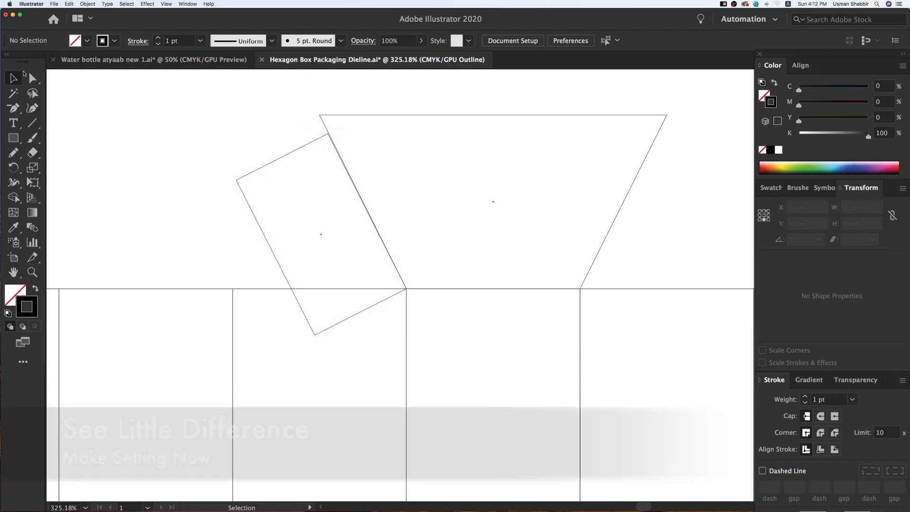
Lower the trapezoid's upper edge to the rotated rectangle's top corner and snap its upper-left point onto that corner.
{"action": "key", "text": "a"}
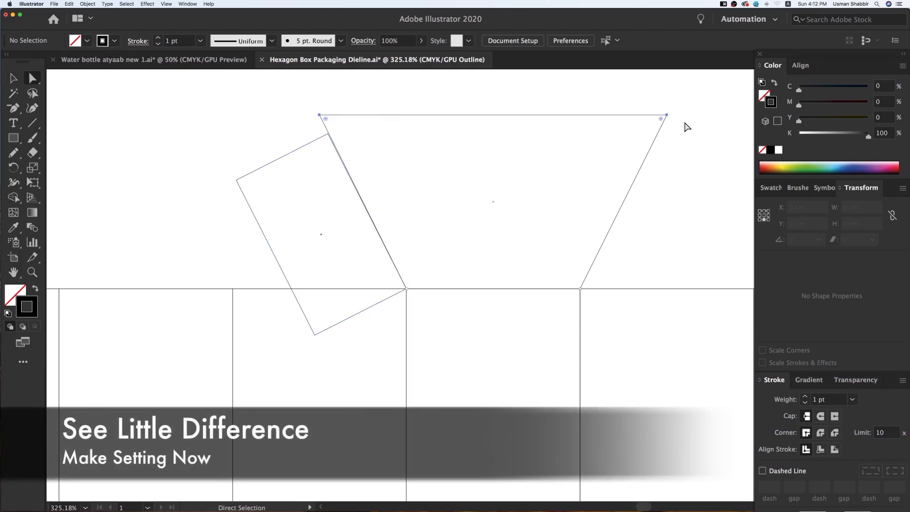
{"action": "left_click", "coordinate": [667, 116]}
{"action": "left_click_drag", "start_coordinate": [667, 118], "coordinate": [668, 131]}
{"action": "left_click", "coordinate": [365, 117]}
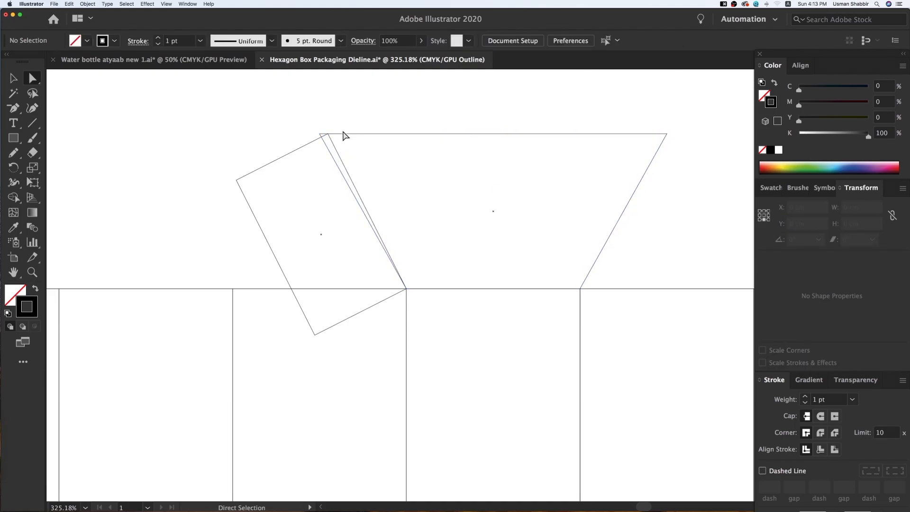
{"action": "left_click_drag", "start_coordinate": [320, 135], "coordinate": [330, 135]}
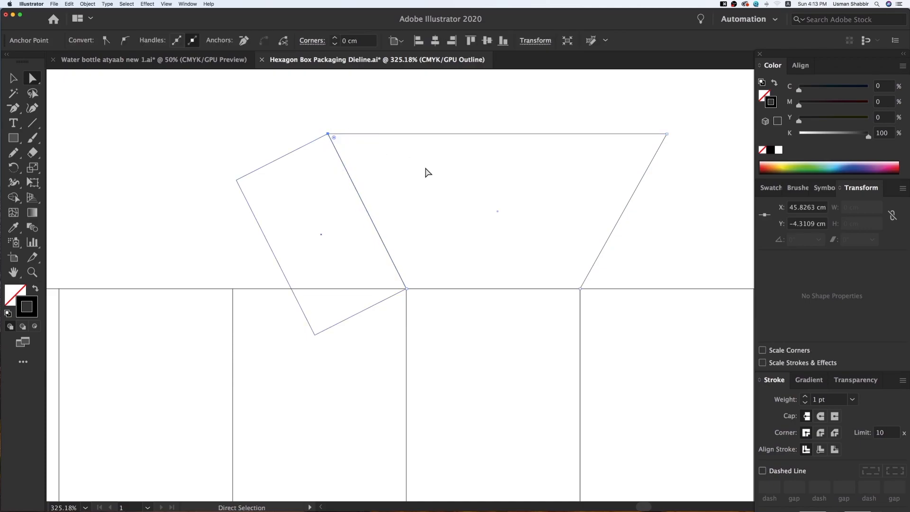
{"action": "key", "text": "v"}
{"action": "left_click", "coordinate": [263, 115]}
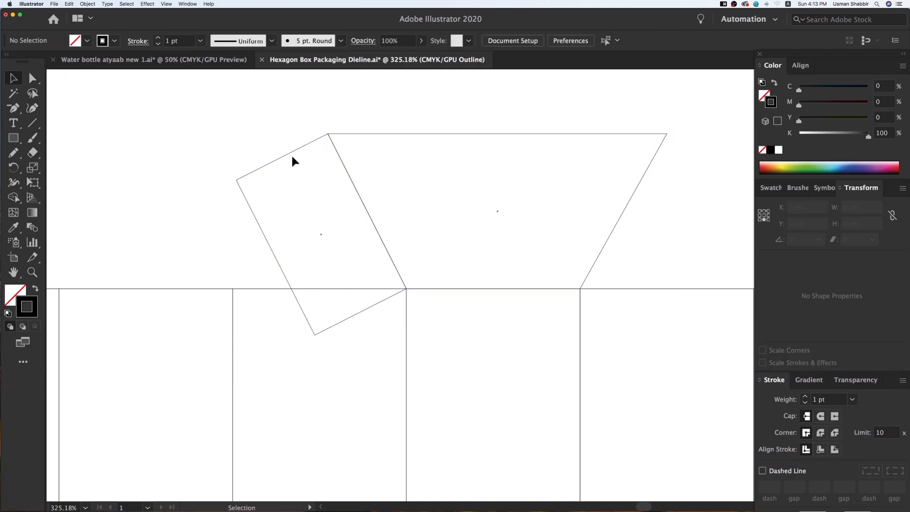
Return to preview view and duplicate the rotated rectangle onto the trapezoid flap's opposite side.
{"action": "key", "text": "super+y"}
{"action": "key", "text": "super+minus"}
{"action": "key", "text": "v"}
{"action": "left_click_drag", "start_coordinate": [402, 203], "coordinate": [509, 219]}
{"action": "key", "text": "super+minus"}
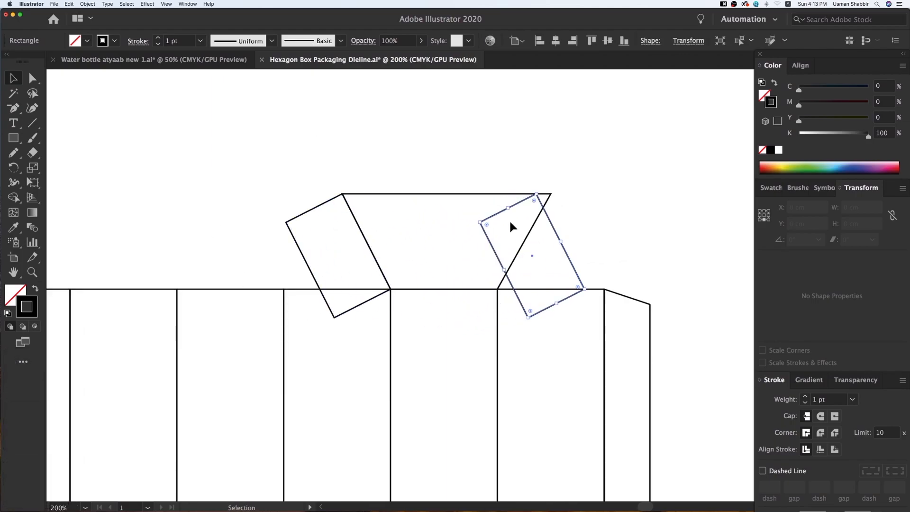
Reflect the duplicated rectangle across the vertical axis and place it along the trapezoid flap's right slanted edge.
{"action": "right_click", "coordinate": [510, 224]}
{"action": "mouse_move", "coordinate": [540, 331]}
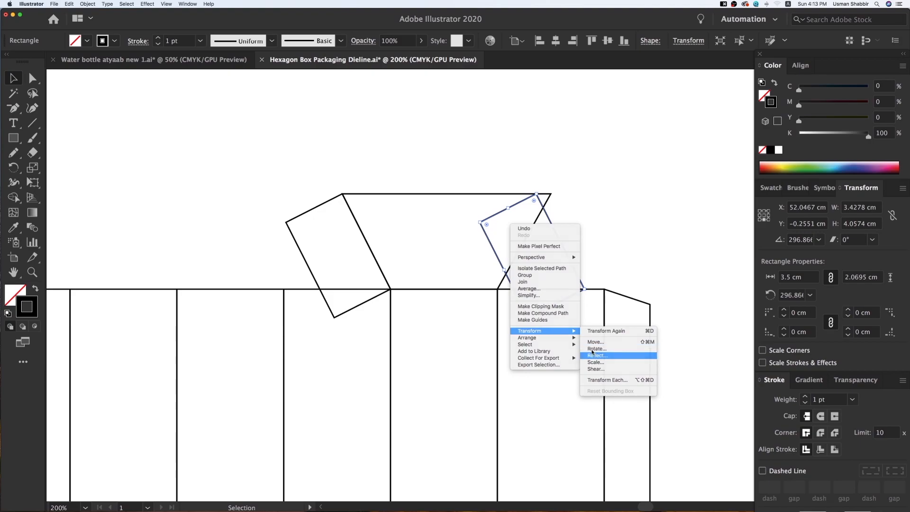
{"action": "left_click", "coordinate": [593, 353]}
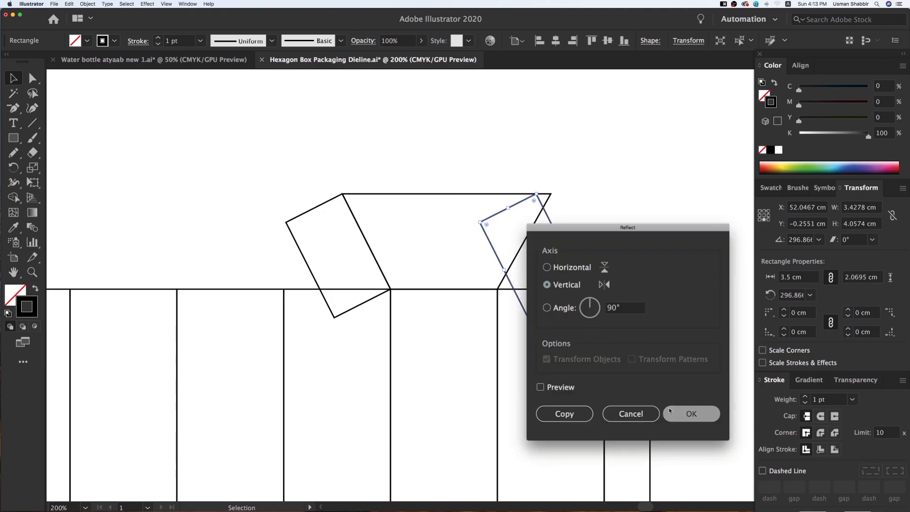
{"action": "left_click", "coordinate": [691, 413]}
{"action": "left_click", "coordinate": [605, 332]}
{"action": "left_click_drag", "start_coordinate": [507, 236], "coordinate": [524, 235]}
{"action": "left_click", "coordinate": [474, 167]}
In outline view, snap the trapezoid flap's upper-right point onto the reflected rectangle's top corner, and return to preview view.
{"action": "key", "text": "z"}
{"action": "left_click_drag", "start_coordinate": [419, 154], "coordinate": [551, 325]}
{"action": "key", "text": "super+y"}
{"action": "key", "text": "v"}
{"action": "left_click_drag", "start_coordinate": [642, 368], "coordinate": [639, 368]}
{"action": "left_click", "coordinate": [570, 150]}
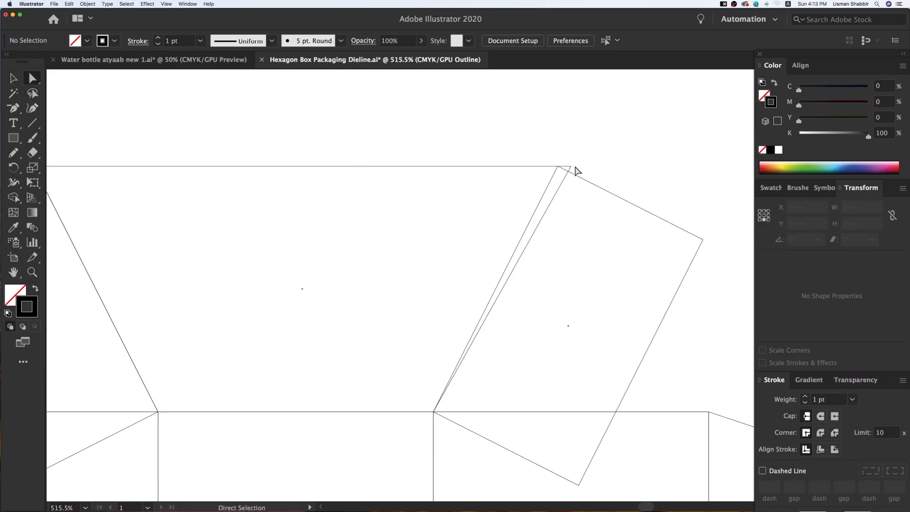
{"action": "left_click_drag", "start_coordinate": [569, 165], "coordinate": [558, 166]}
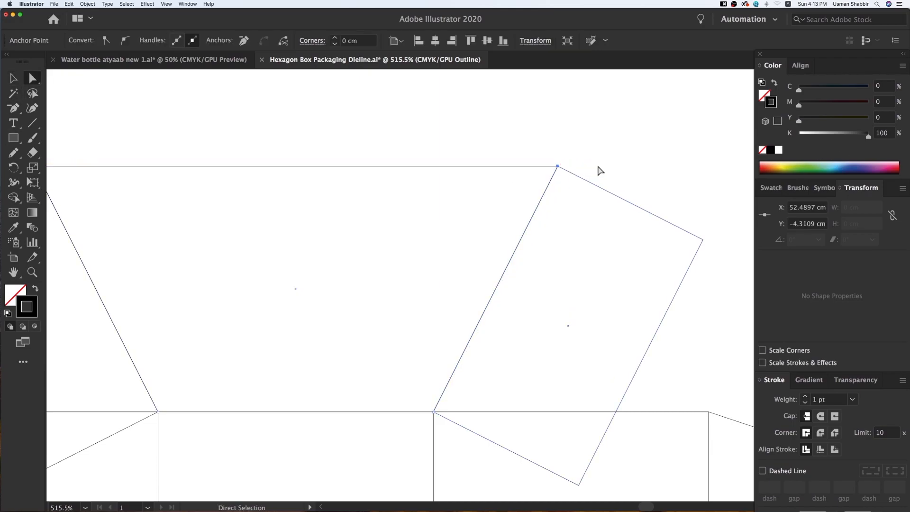
{"action": "left_click", "coordinate": [581, 198]}
{"action": "key", "text": "super+minus"}
{"action": "key", "text": "super+minus"}
{"action": "key", "text": "super+minus"}
{"action": "key", "text": "super+minus"}
{"action": "key", "text": "super+y"}
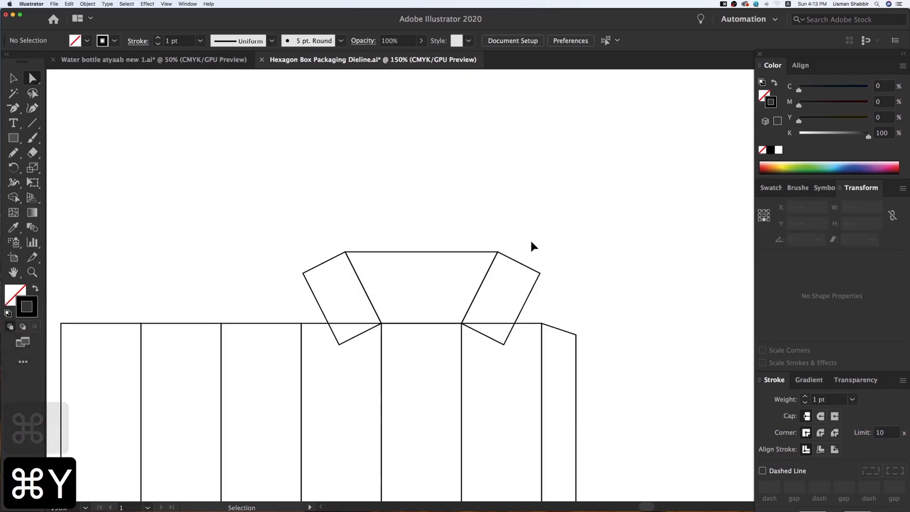
Delete both rotated rectangles beside the trapezoid flap.
{"action": "left_click", "coordinate": [524, 266]}
{"action": "key", "text": "BackSpace"}
{"action": "left_click", "coordinate": [332, 289]}
{"action": "key", "text": "BackSpace"}
{"action": "key", "text": "BackSpace"}
{"action": "key", "text": "BackSpace"}
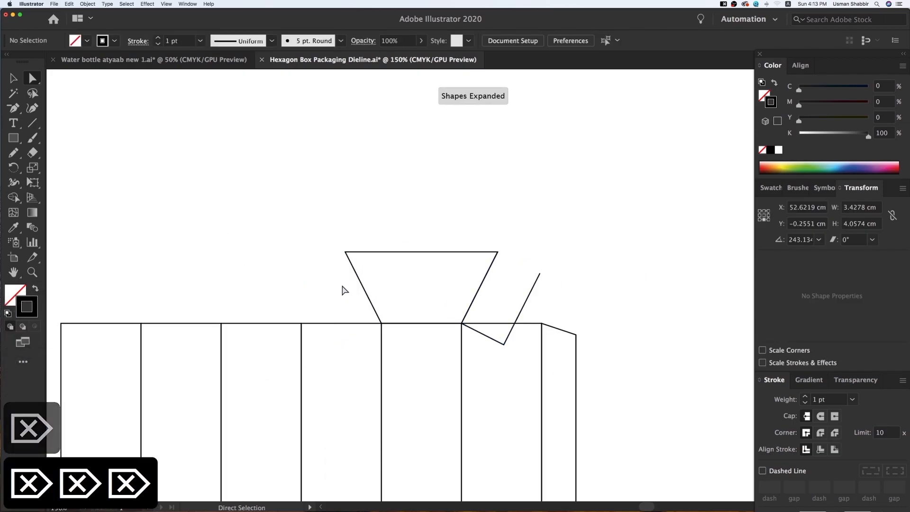
{"action": "key", "text": "v"}
{"action": "left_click", "coordinate": [532, 288]}
{"action": "key", "text": "BackSpace"}
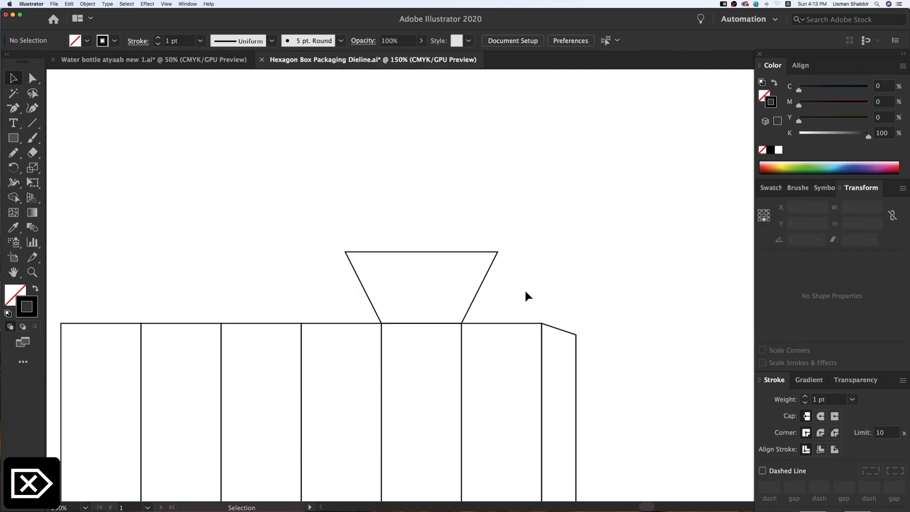
Duplicate the trapezoid flap to its left so the copy's upper-right corner meets the original's upper-left corner.
{"action": "key", "text": "super+minus"}
{"action": "key", "text": "space"}
{"action": "left_click_drag", "start_coordinate": [503, 305], "coordinate": [522, 203]}
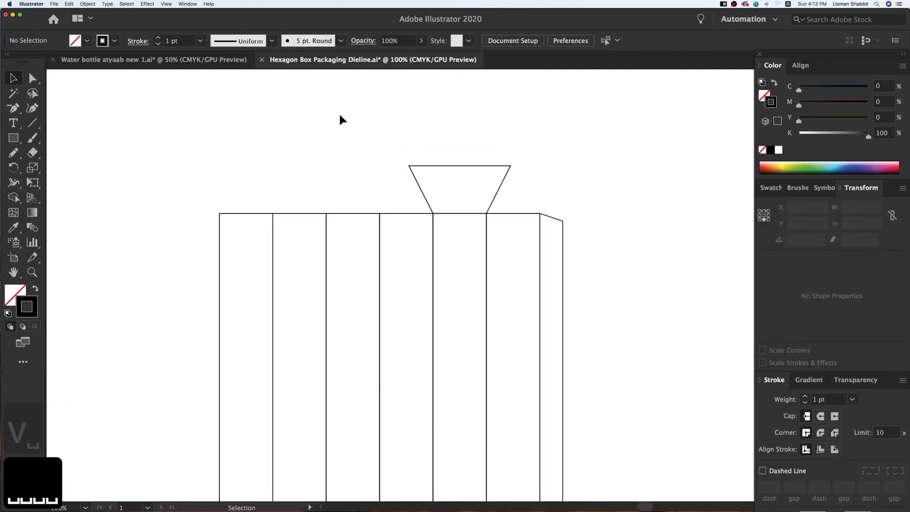
{"action": "key", "text": "z"}
{"action": "left_click_drag", "start_coordinate": [523, 151], "coordinate": [703, 353]}
{"action": "key", "text": "v"}
{"action": "scroll", "coordinate": [447, 278], "scroll_direction": "left", "scroll_amount": 4}
{"action": "scroll", "coordinate": [447, 278], "scroll_direction": "up", "scroll_amount": 1}
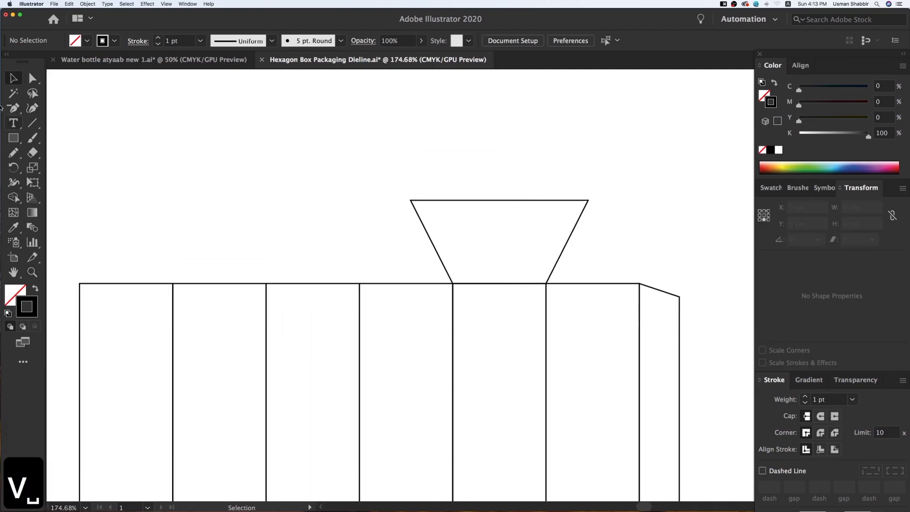
{"action": "key", "text": "z"}
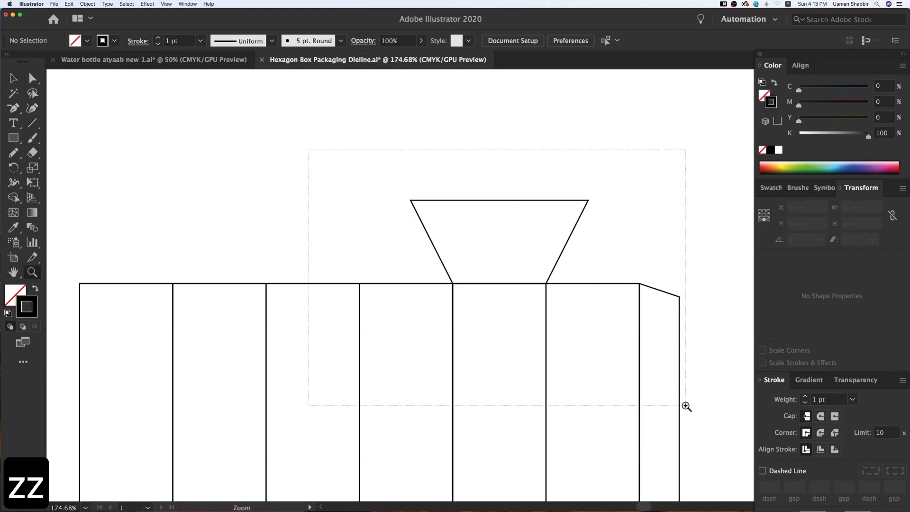
{"action": "left_click_drag", "start_coordinate": [687, 407], "coordinate": [687, 407]}
{"action": "key", "text": "v"}
{"action": "key", "text": "space"}
{"action": "left_click_drag", "start_coordinate": [595, 210], "coordinate": [374, 212]}
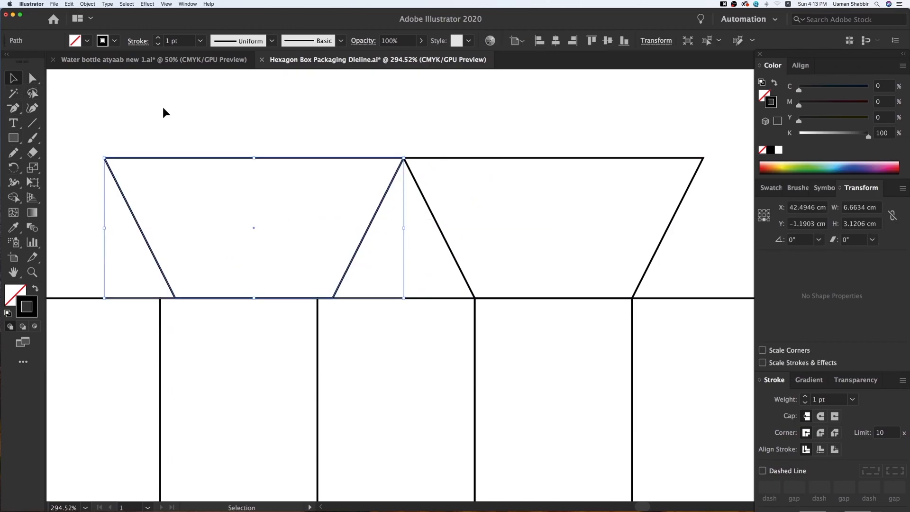
Isolate the copied trapezoid and snap its lower-right point to the original flap's lower-left corner.
{"action": "double_click", "coordinate": [211, 163]}
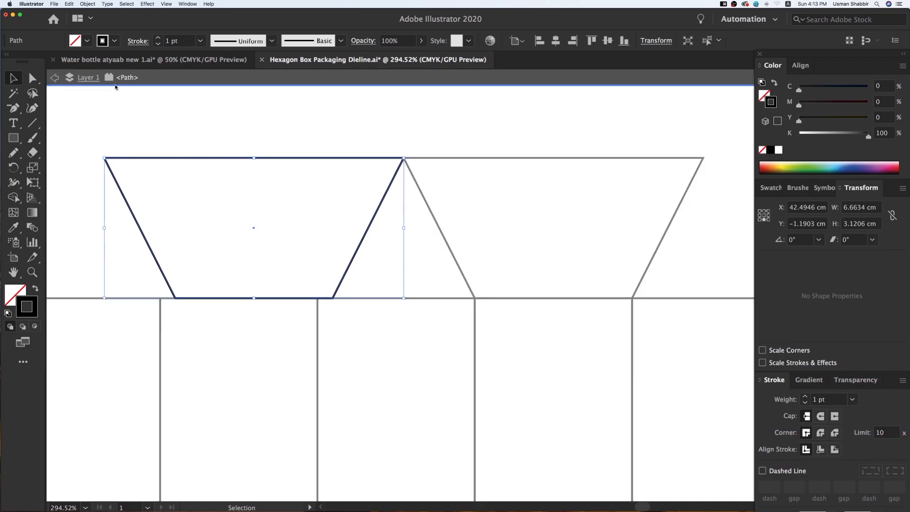
{"action": "left_click", "coordinate": [32, 79]}
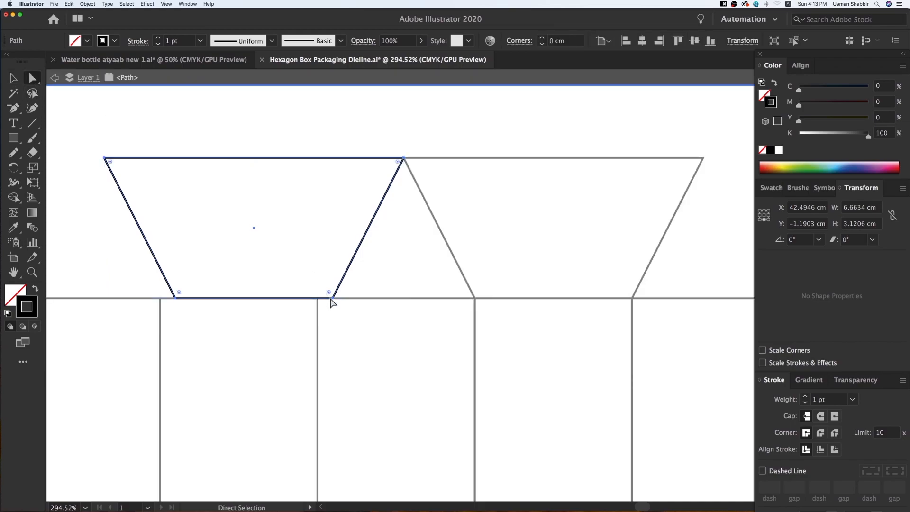
{"action": "left_click_drag", "start_coordinate": [333, 298], "coordinate": [429, 299]}
{"action": "key", "text": "super+z"}
{"action": "left_click", "coordinate": [350, 309]}
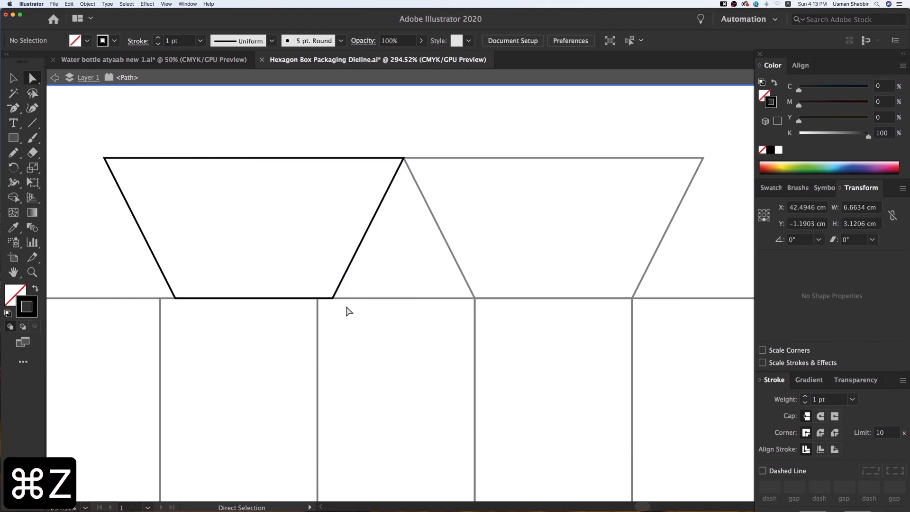
{"action": "left_click_drag", "start_coordinate": [334, 299], "coordinate": [474, 298]}
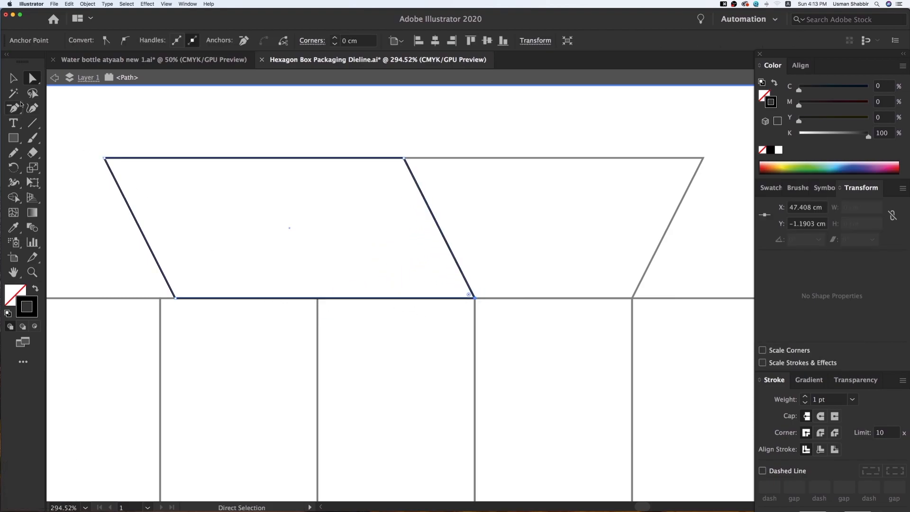
Move the copy's two left points inward to form a slanted strip about 2.9 cm wide overall, and exit isolation.
{"action": "left_click", "coordinate": [87, 118]}
{"action": "left_click_drag", "start_coordinate": [181, 339], "coordinate": [415, 307]}
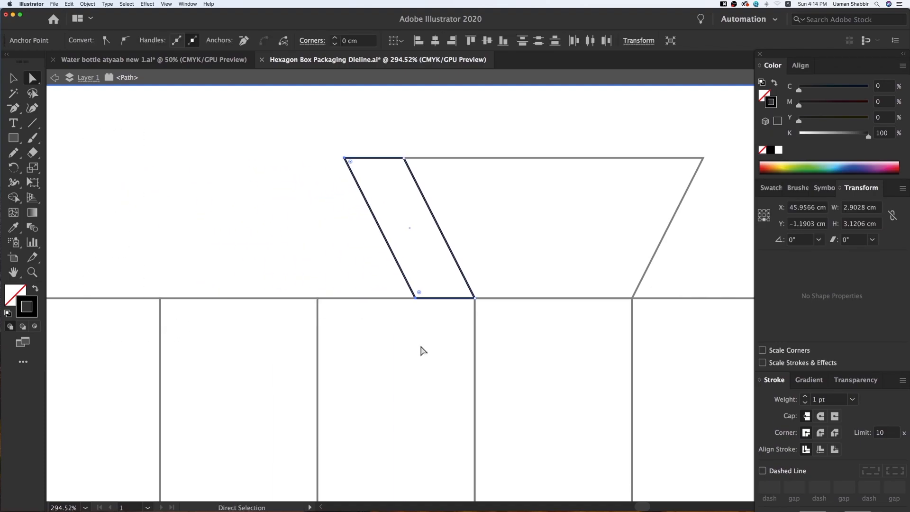
{"action": "key", "text": "super+minus"}
{"action": "key", "text": "super+minus"}
{"action": "key", "text": "super+minus"}
{"action": "key", "text": "v"}
{"action": "double_click", "coordinate": [457, 244]}
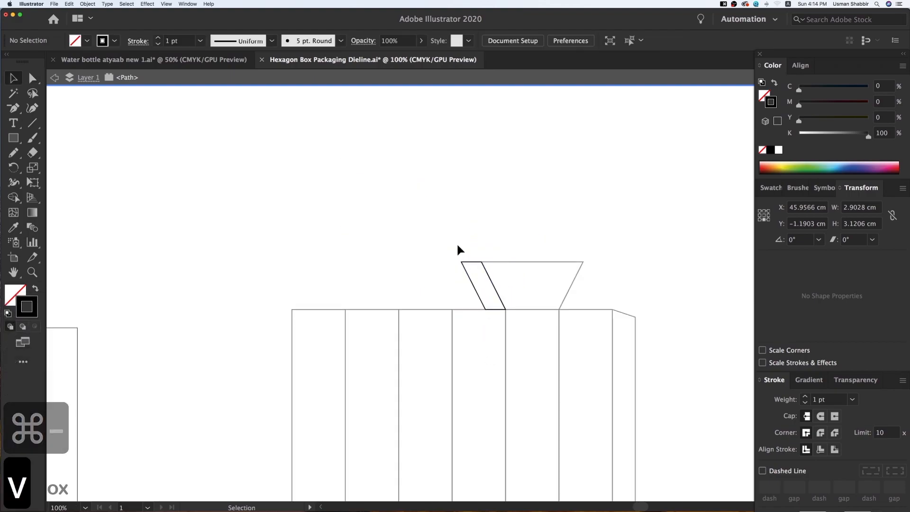
Place another copy of the trapezoid flap on the left as a guide, its upper-right corner on the original's upper-left corner.
{"action": "key", "text": "v"}
{"action": "key", "text": "space"}
{"action": "left_click_drag", "start_coordinate": [444, 231], "coordinate": [351, 182]}
{"action": "key", "text": "z"}
{"action": "left_click_drag", "start_coordinate": [309, 155], "coordinate": [526, 347]}
{"action": "key", "text": "v"}
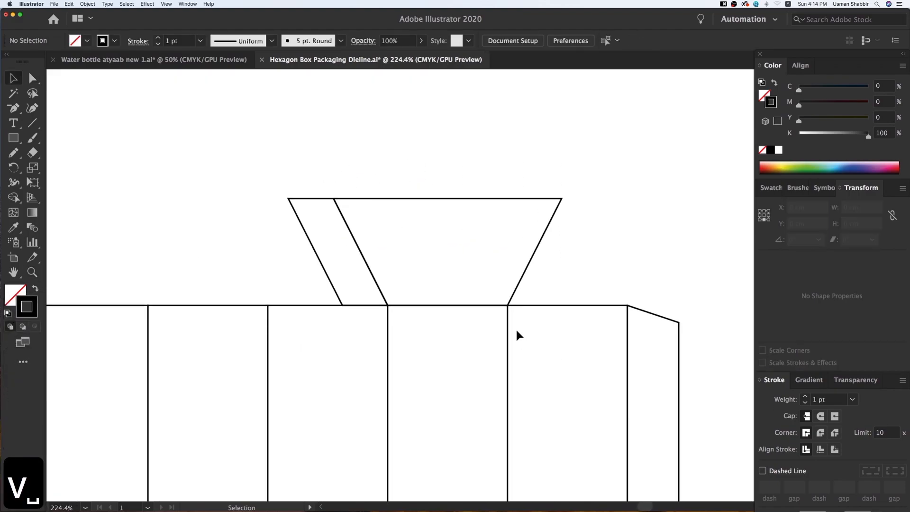
{"action": "left_click_drag", "start_coordinate": [538, 252], "coordinate": [308, 265]}
{"action": "left_click", "coordinate": [335, 155]}
Snap the slanted strip's upper-left point to where its left edge crosses the guide trapezoid, and delete the guide.
{"action": "left_click", "coordinate": [319, 259]}
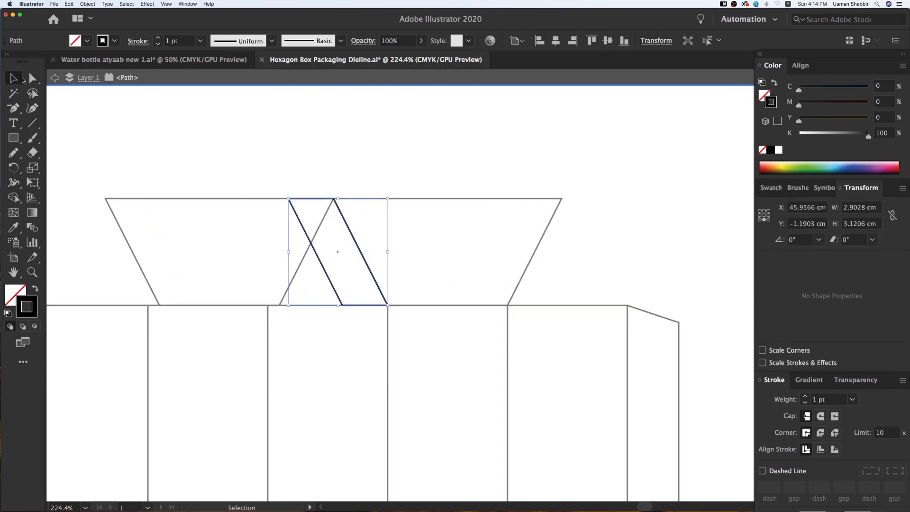
{"action": "left_click", "coordinate": [37, 82]}
{"action": "left_click_drag", "start_coordinate": [286, 196], "coordinate": [311, 242]}
{"action": "key", "text": "v"}
{"action": "left_click_drag", "start_coordinate": [216, 185], "coordinate": [217, 230]}
{"action": "key", "text": "Delete"}
Duplicate the shaped side strip to the trapezoid flap's right side and reflect the copy across the vertical axis.
{"action": "left_click_drag", "start_coordinate": [365, 296], "coordinate": [311, 270]}
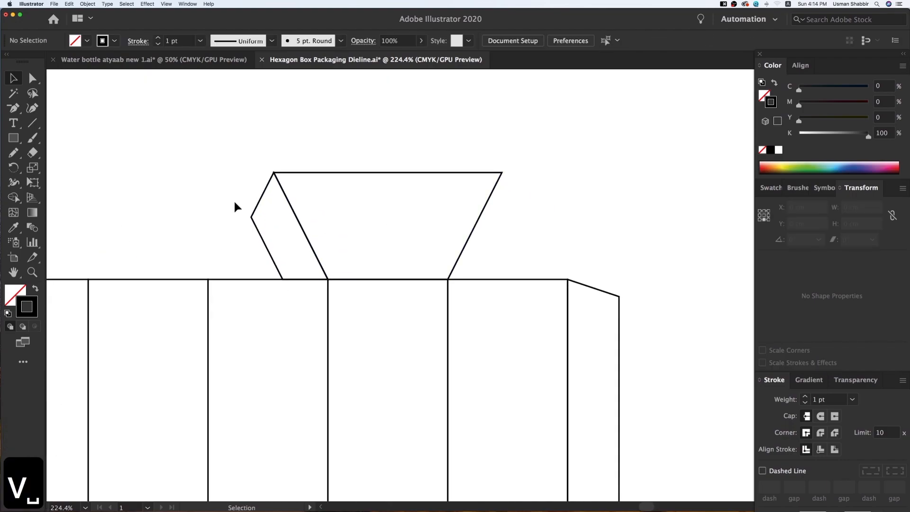
{"action": "left_click_drag", "start_coordinate": [258, 209], "coordinate": [508, 229]}
{"action": "right_click", "coordinate": [508, 230]}
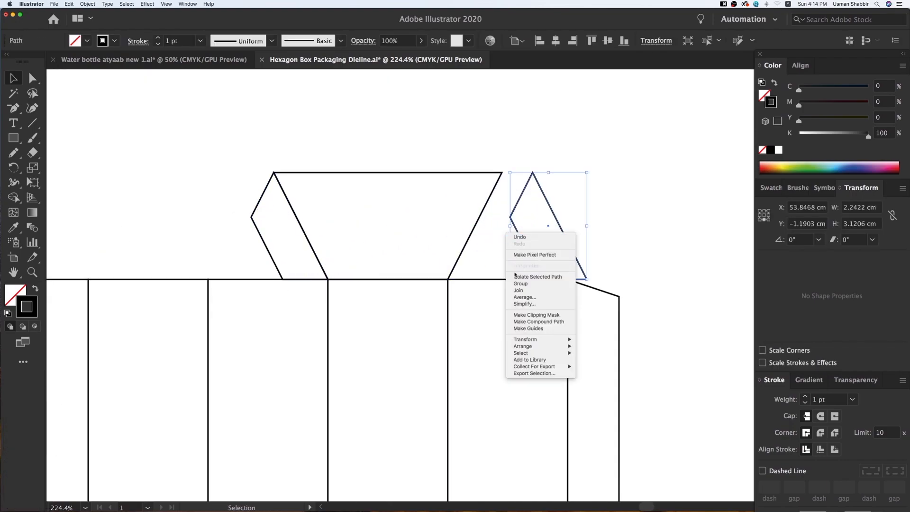
{"action": "mouse_move", "coordinate": [545, 339]}
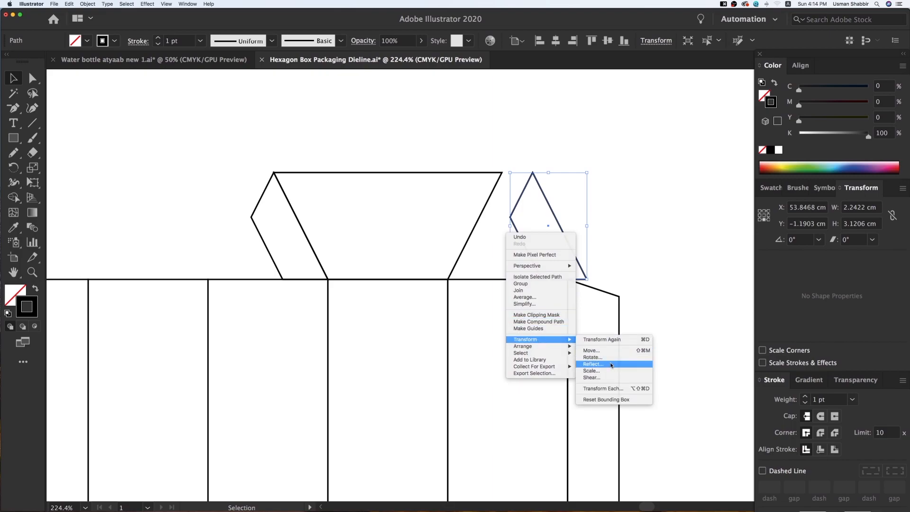
{"action": "left_click", "coordinate": [593, 363]}
{"action": "left_click", "coordinate": [691, 413]}
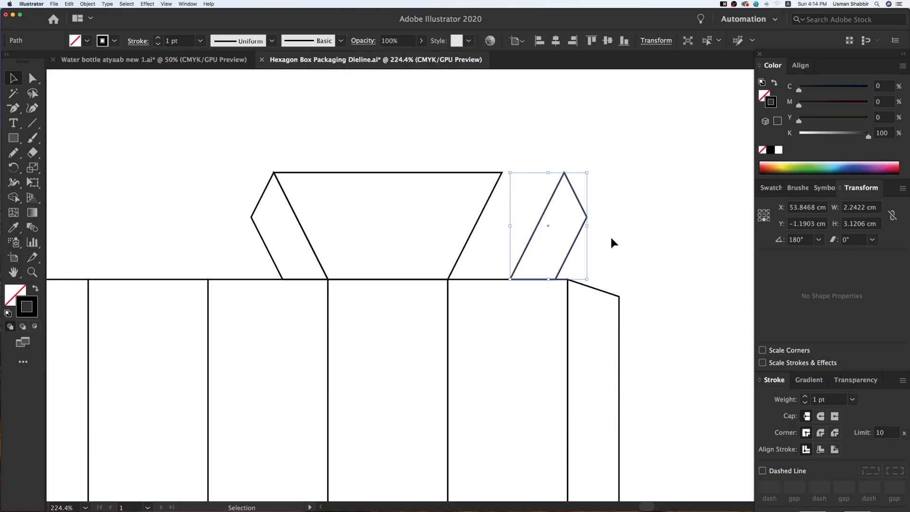
In outline view, snap the reflected strip's top corner to the trapezoid flap's upper-right corner, and return to preview view.
{"action": "left_click", "coordinate": [587, 190]}
{"action": "key", "text": "super+y"}
{"action": "left_click_drag", "start_coordinate": [565, 179], "coordinate": [502, 173]}
{"action": "left_click", "coordinate": [554, 192]}
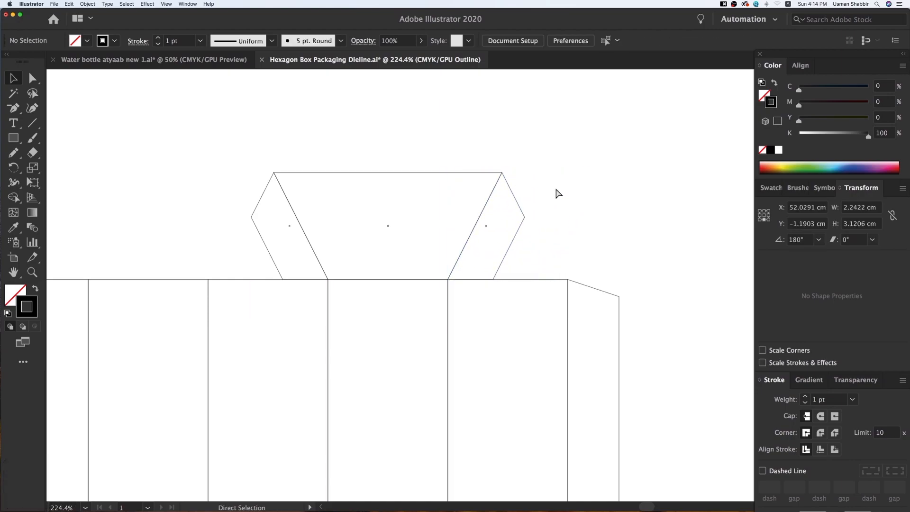
{"action": "key", "text": "super+y"}
Compare the trapezoid flap's height with the width of a box panel.
{"action": "key", "text": "super+minus"}
{"action": "key", "text": "super+minus"}
{"action": "key", "text": "super+minus"}
{"action": "key", "text": "super+minus"}
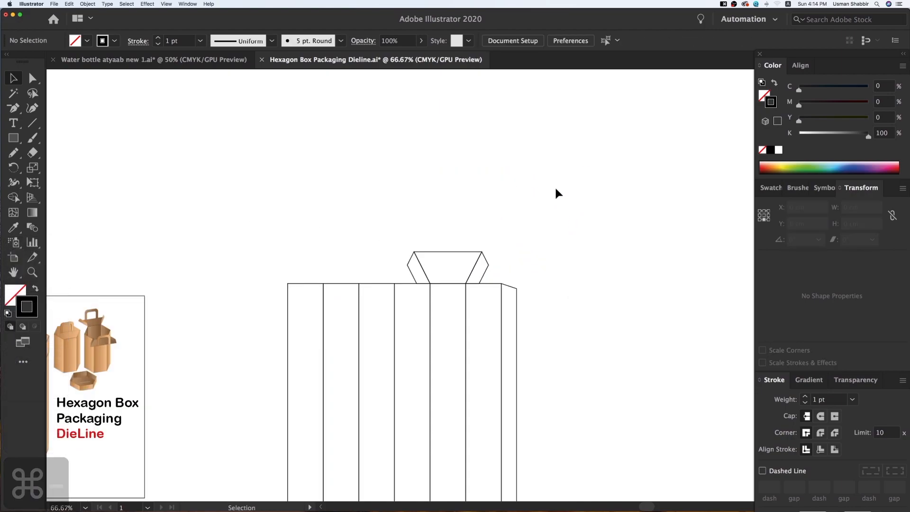
{"action": "scroll", "coordinate": [545, 183], "scroll_direction": "down", "scroll_amount": 4}
{"action": "key", "text": "z"}
{"action": "left_click_drag", "start_coordinate": [204, 116], "coordinate": [610, 321]}
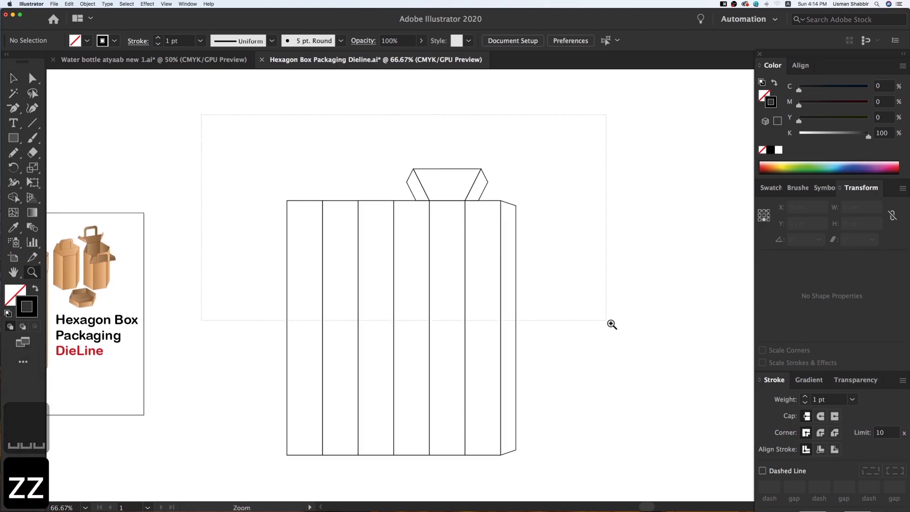
{"action": "key", "text": "v"}
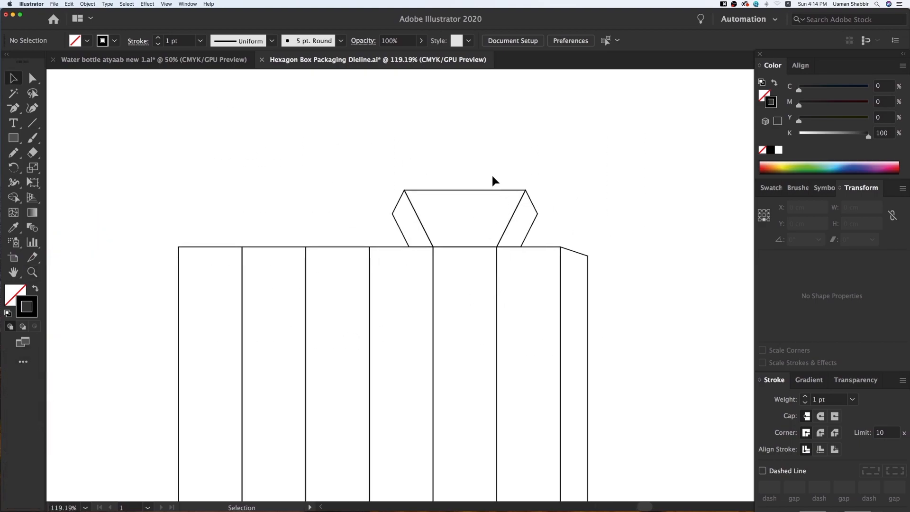
{"action": "left_click", "coordinate": [481, 218]}
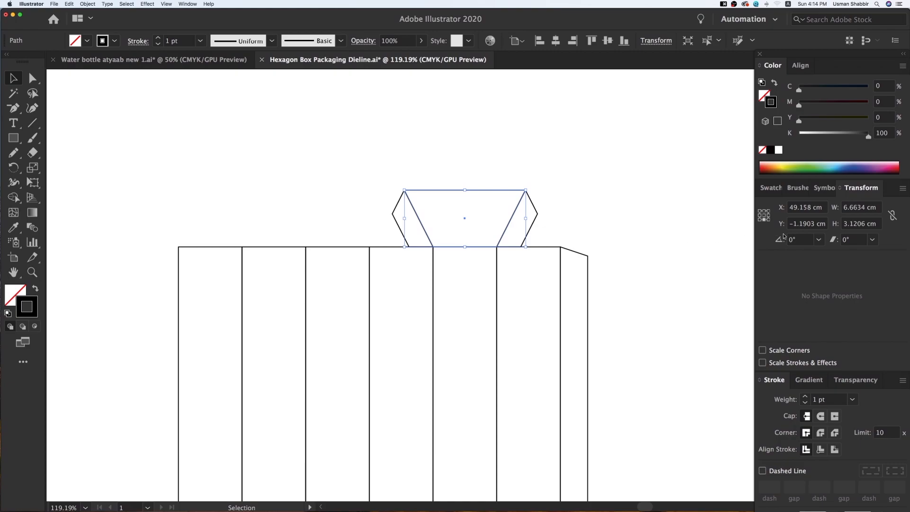
{"action": "left_click", "coordinate": [880, 224]}
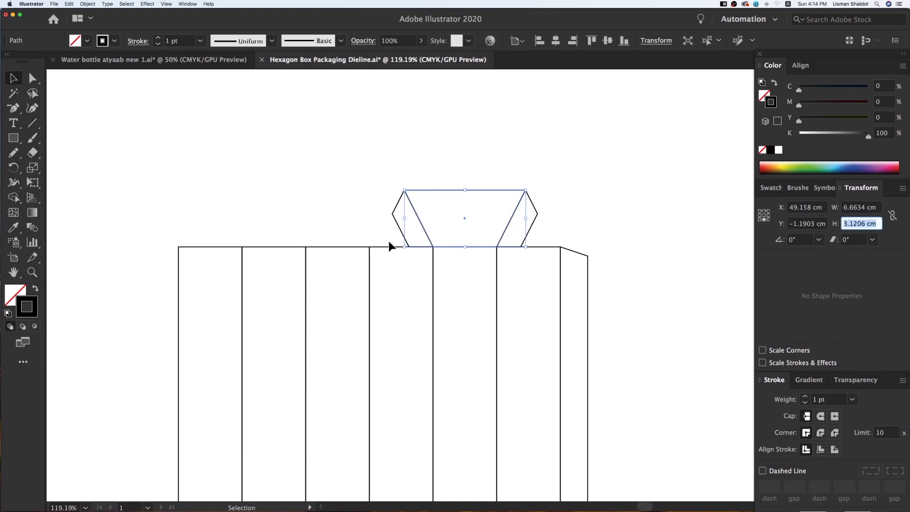
{"action": "left_click", "coordinate": [389, 253]}
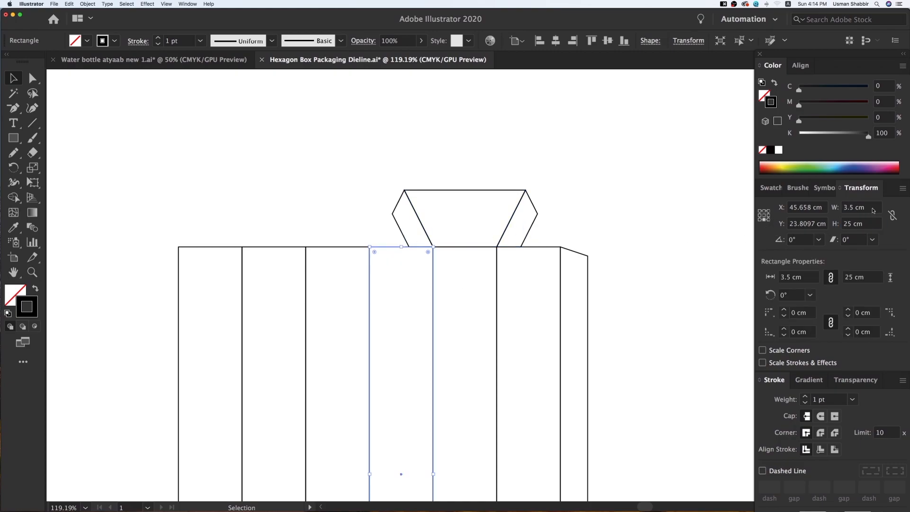
{"action": "left_click", "coordinate": [873, 211]}
{"action": "left_click", "coordinate": [467, 202]}
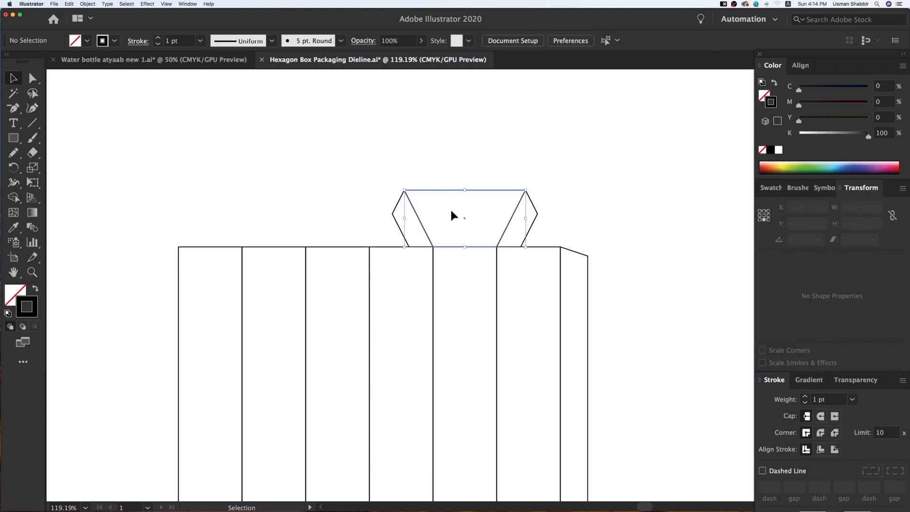
{"action": "left_click", "coordinate": [872, 226]}
{"action": "left_click", "coordinate": [687, 213]}
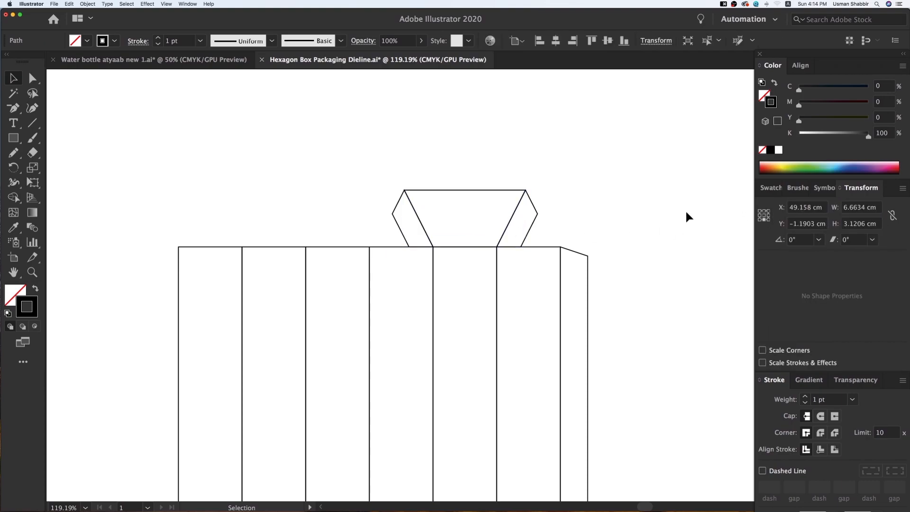
Draw a rectangle about 3.42 × 3.89 cm above the trapezoid flap's base and move it up onto the flap's upper edge.
{"action": "key", "text": "v"}
{"action": "key", "text": "space"}
{"action": "left_click_drag", "start_coordinate": [650, 259], "coordinate": [606, 297]}
{"action": "key", "text": "z"}
{"action": "key", "text": "z"}
{"action": "left_click_drag", "start_coordinate": [305, 116], "coordinate": [648, 410]}
{"action": "key", "text": "super+y"}
{"action": "key", "text": "super+y"}
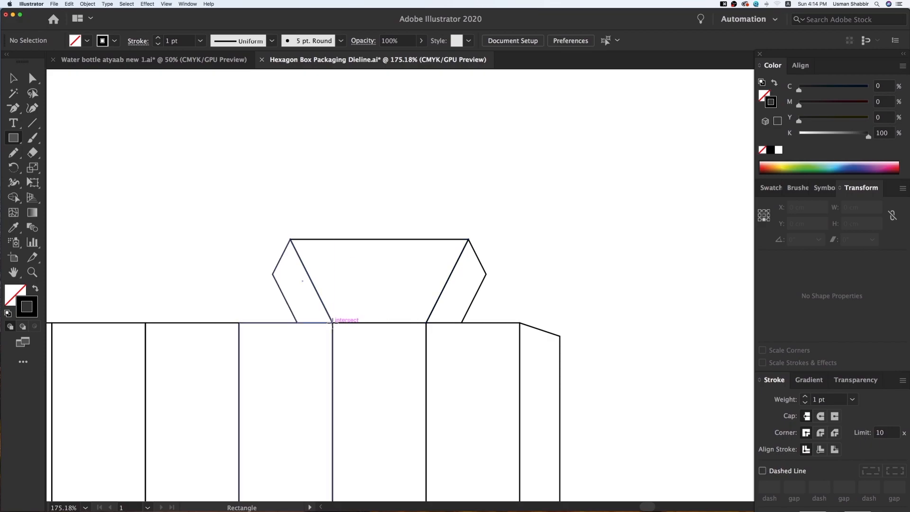
{"action": "left_click_drag", "start_coordinate": [333, 323], "coordinate": [382, 217]}
{"action": "key", "text": "v"}
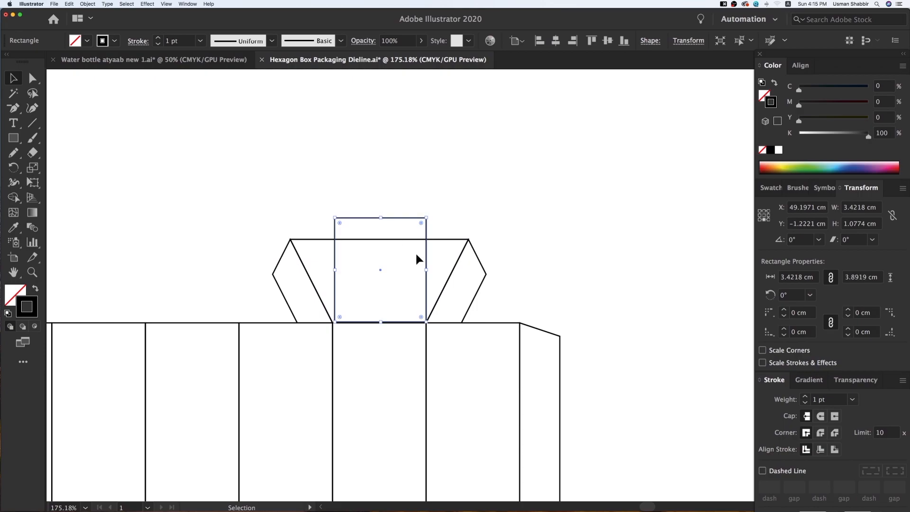
{"action": "left_click", "coordinate": [435, 290]}
{"action": "left_click_drag", "start_coordinate": [427, 300], "coordinate": [428, 216]}
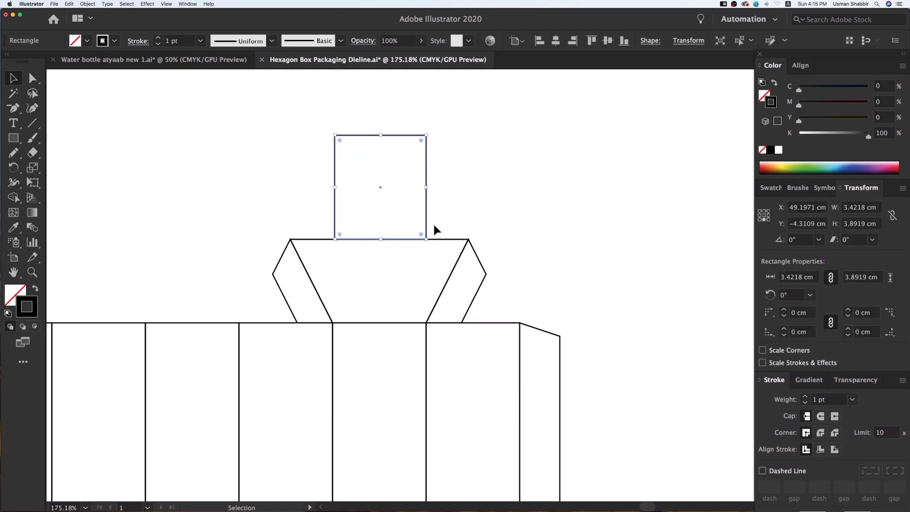
Check the handle rectangle's width and its horizontal alignment with the trapezoid flap.
{"action": "left_click", "coordinate": [877, 207]}
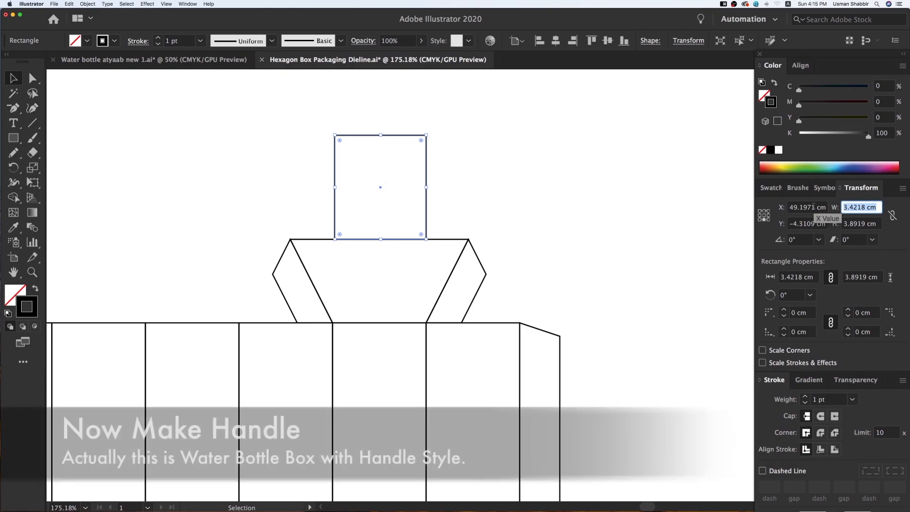
{"action": "left_click", "coordinate": [458, 196]}
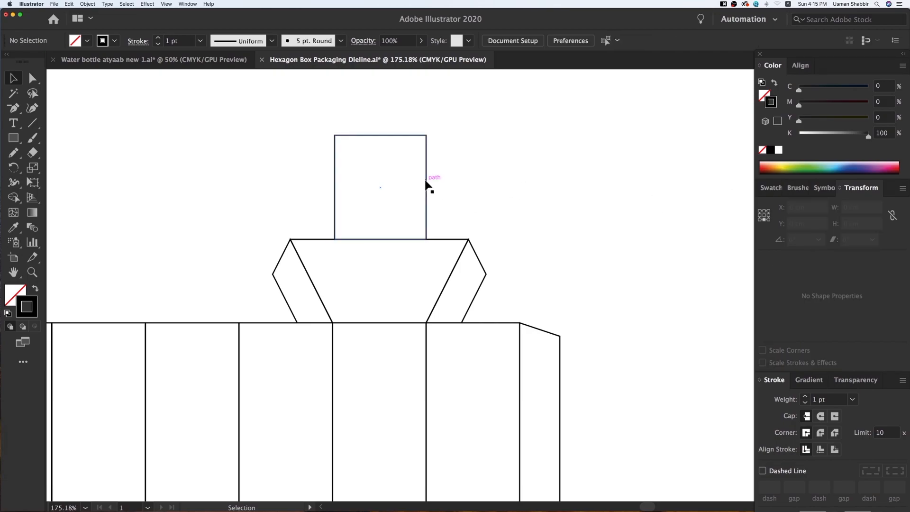
{"action": "left_click", "coordinate": [426, 182]}
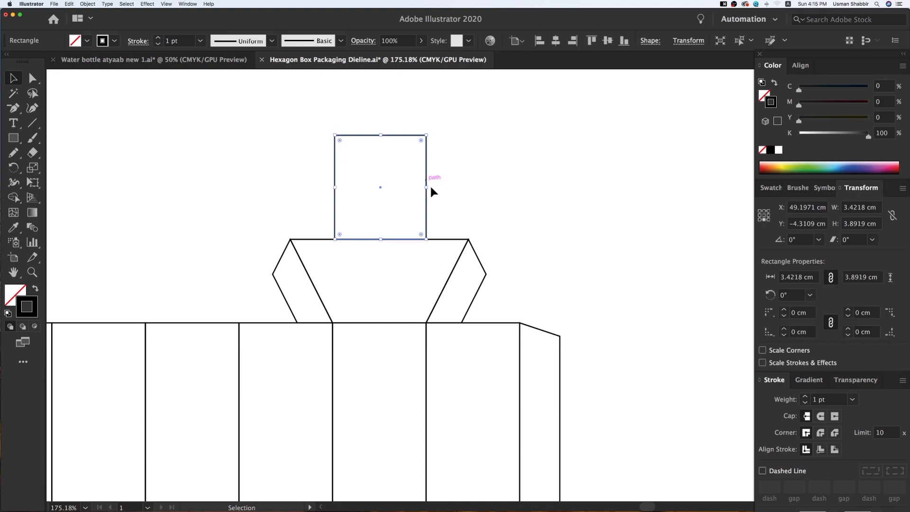
{"action": "left_click_drag", "start_coordinate": [426, 182], "coordinate": [448, 209]}
{"action": "left_click", "coordinate": [408, 135], "text": "shift"}
{"action": "left_click", "coordinate": [591, 40]}
{"action": "left_click", "coordinate": [539, 40]}
{"action": "left_click", "coordinate": [524, 150]}
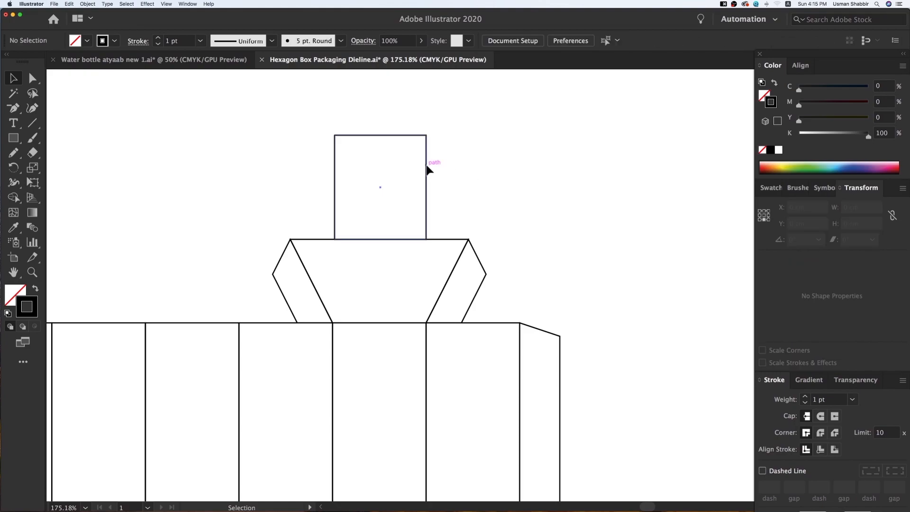
Make a centred inner copy of the handle rectangle about 1.81 × 3.02 cm, resting on the flap's upper edge.
{"action": "left_click", "coordinate": [427, 198]}
{"action": "left_click_drag", "start_coordinate": [426, 188], "coordinate": [406, 189]}
{"action": "left_click_drag", "start_coordinate": [381, 140], "coordinate": [381, 156]}
{"action": "left_click_drag", "start_coordinate": [409, 200], "coordinate": [404, 200]}
{"action": "left_click_drag", "start_coordinate": [383, 159], "coordinate": [382, 162]}
{"action": "left_click", "coordinate": [519, 209]}
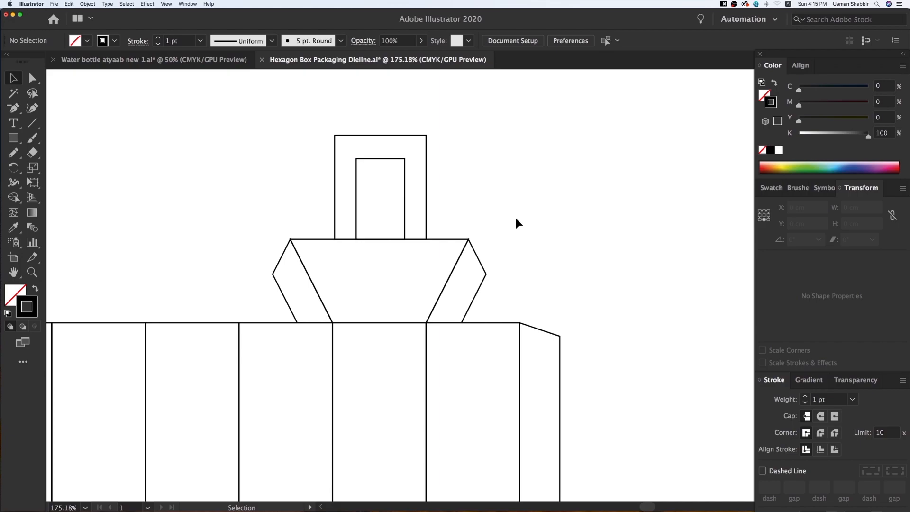
Extend both handle rectangles downward past the flap's upper edge, making the outer one about 4.77 cm high.
{"action": "left_click", "coordinate": [365, 165]}
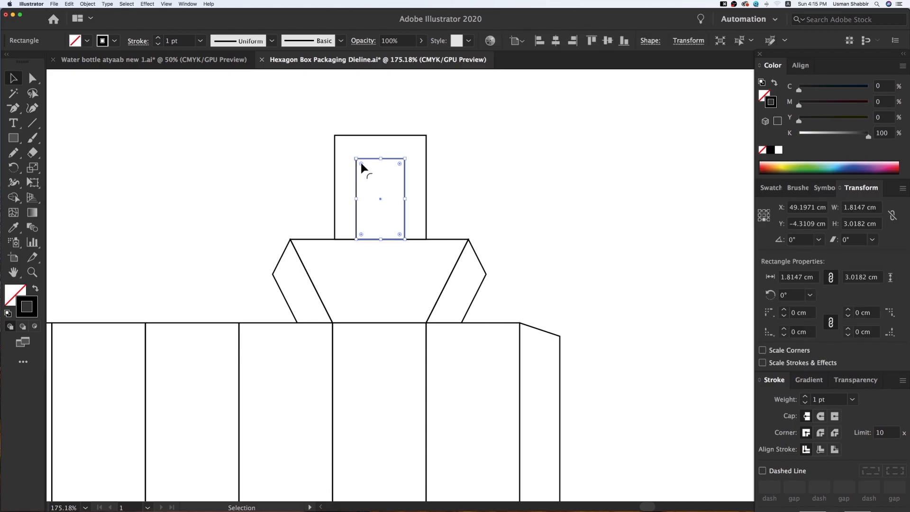
{"action": "left_click_drag", "start_coordinate": [382, 243], "coordinate": [381, 262]}
{"action": "left_click", "coordinate": [396, 240]}
{"action": "left_click", "coordinate": [450, 175]}
{"action": "left_click", "coordinate": [425, 178]}
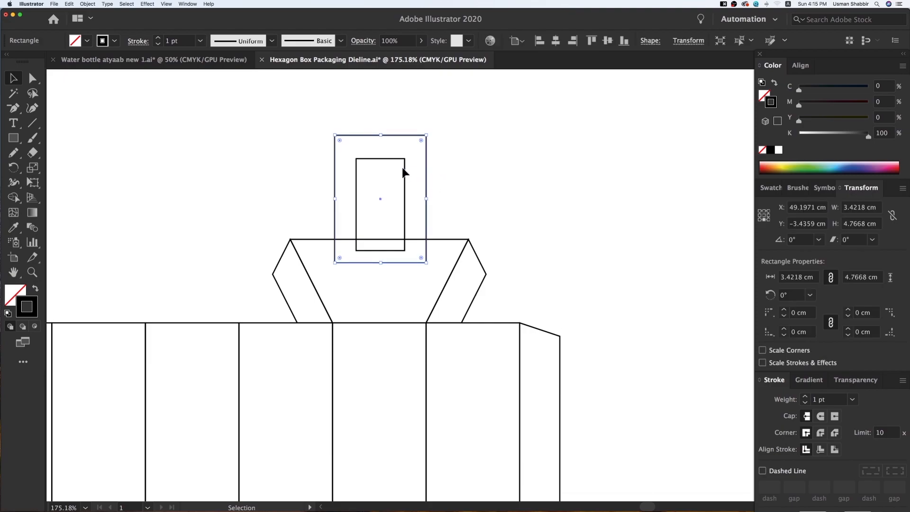
Round all corners of the outer and inner handle rectangles.
{"action": "left_click_drag", "start_coordinate": [421, 143], "coordinate": [390, 164]}
{"action": "left_click", "coordinate": [491, 178]}
{"action": "left_click", "coordinate": [405, 180]}
{"action": "left_click", "coordinate": [489, 182]}
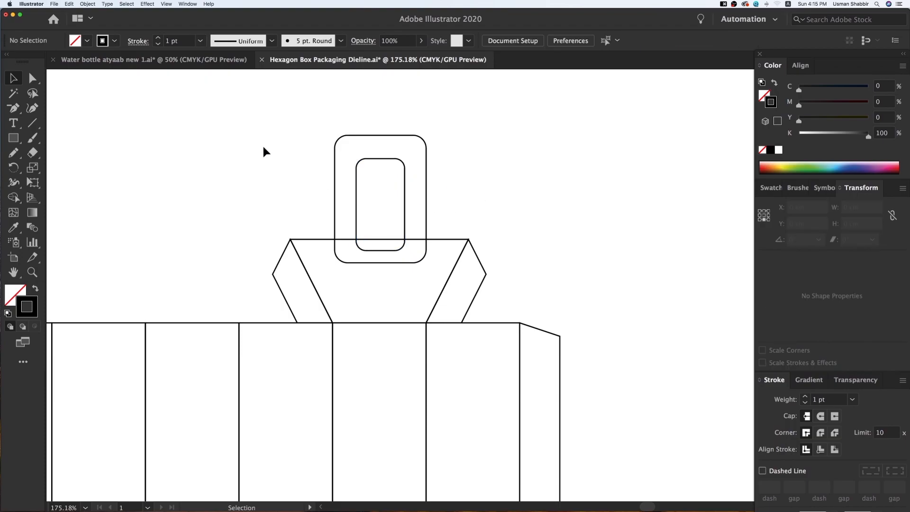
Subtract the inner rounded rectangle from the outer one with Pathfinder Minus Front.
{"action": "left_click_drag", "start_coordinate": [420, 194], "coordinate": [421, 196]}
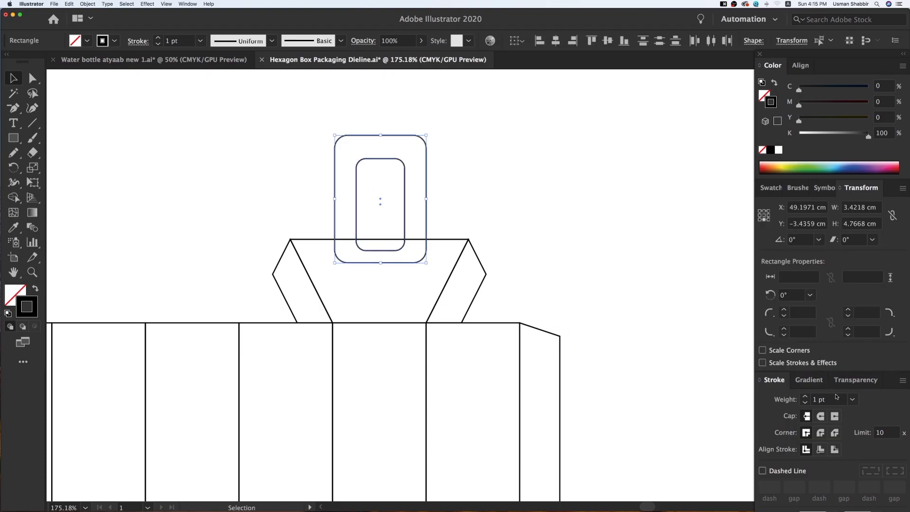
{"action": "left_click", "coordinate": [772, 188]}
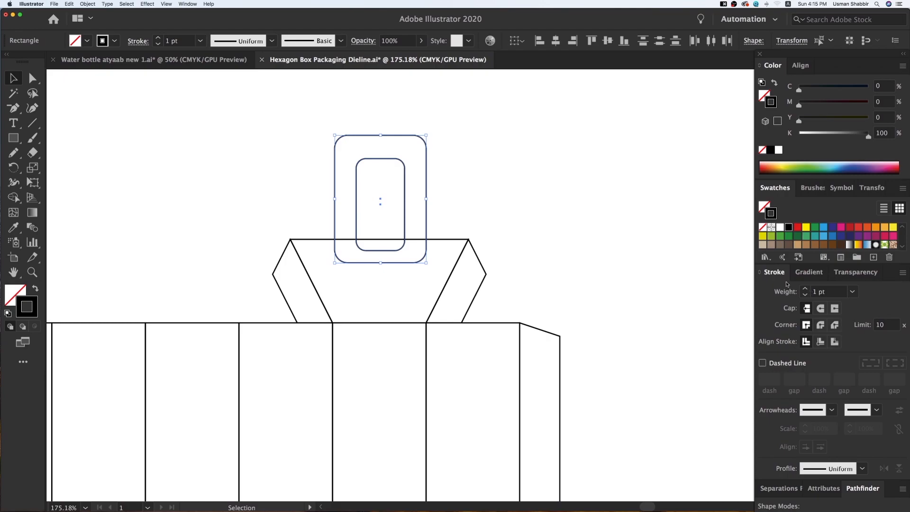
{"action": "left_click", "coordinate": [763, 279]}
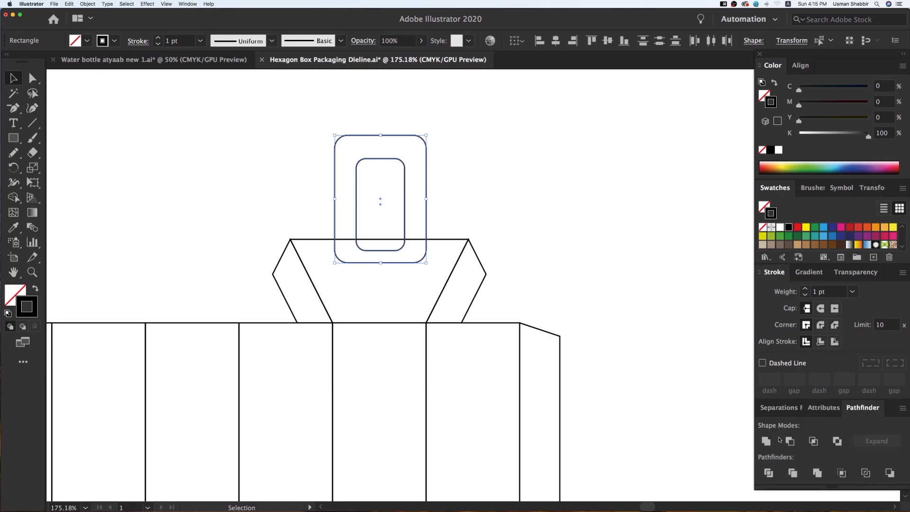
{"action": "left_click", "coordinate": [790, 442]}
{"action": "left_click", "coordinate": [351, 191]}
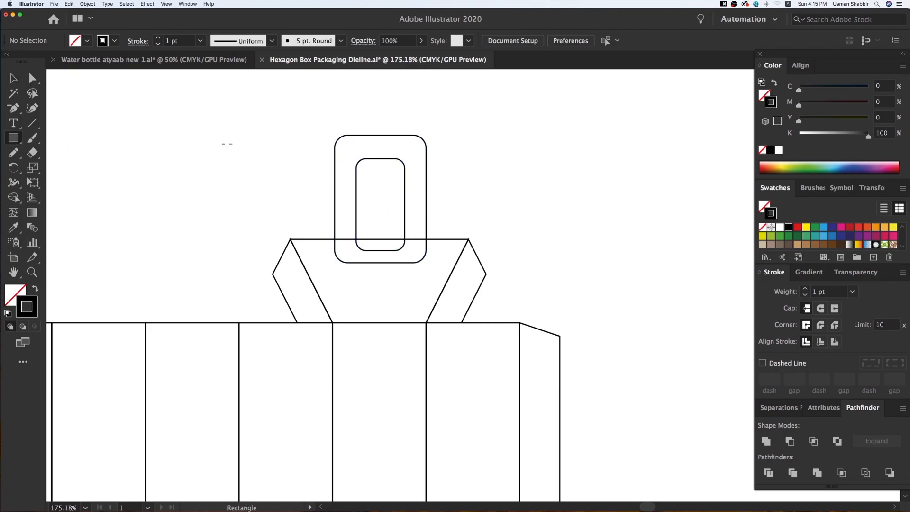
Divide the handle along the flap's upper edge using a larger rectangle drawn above that edge, and ungroup the pieces.
{"action": "left_click_drag", "start_coordinate": [295, 102], "coordinate": [467, 239]}
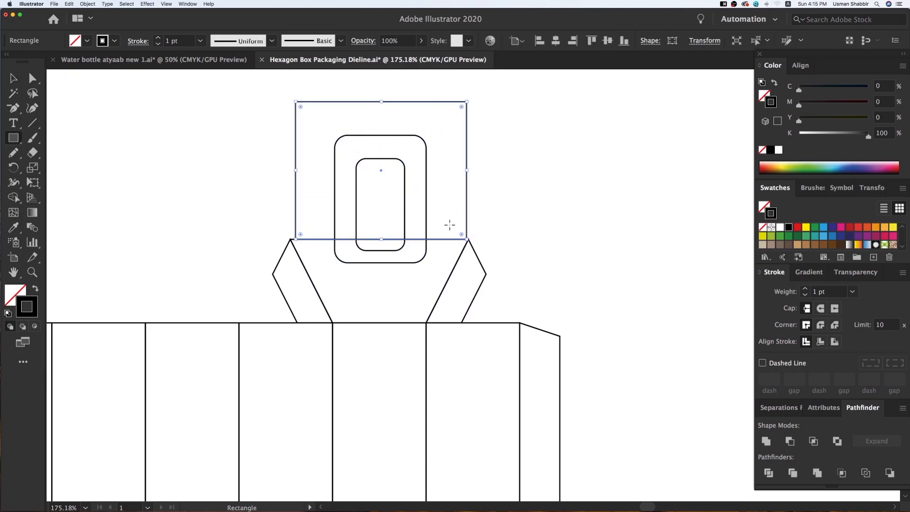
{"action": "left_click", "coordinate": [10, 82]}
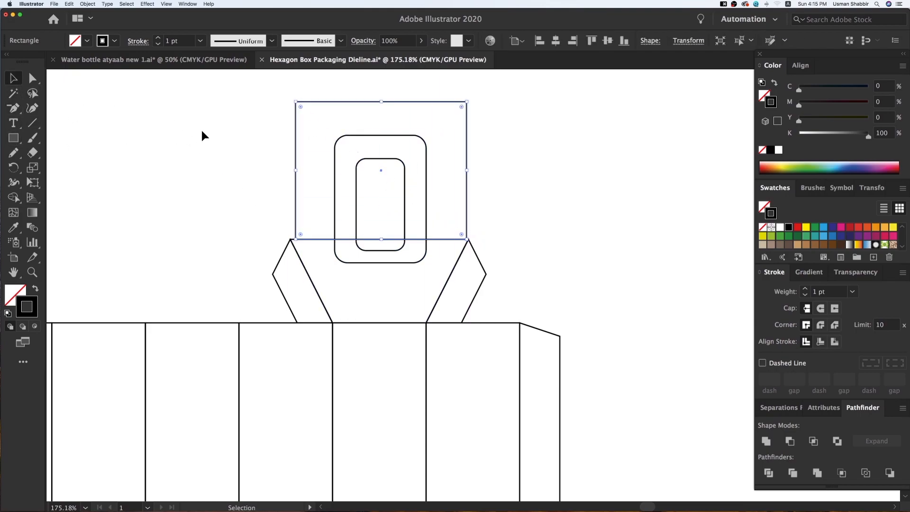
{"action": "left_click", "coordinate": [420, 206], "text": "shift"}
{"action": "left_click", "coordinate": [773, 477]}
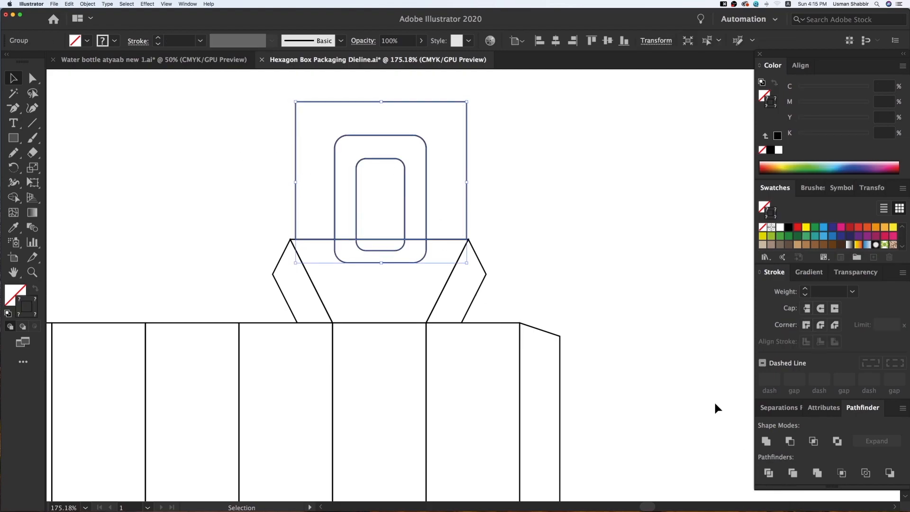
{"action": "right_click", "coordinate": [523, 188]}
{"action": "left_click", "coordinate": [540, 247]}
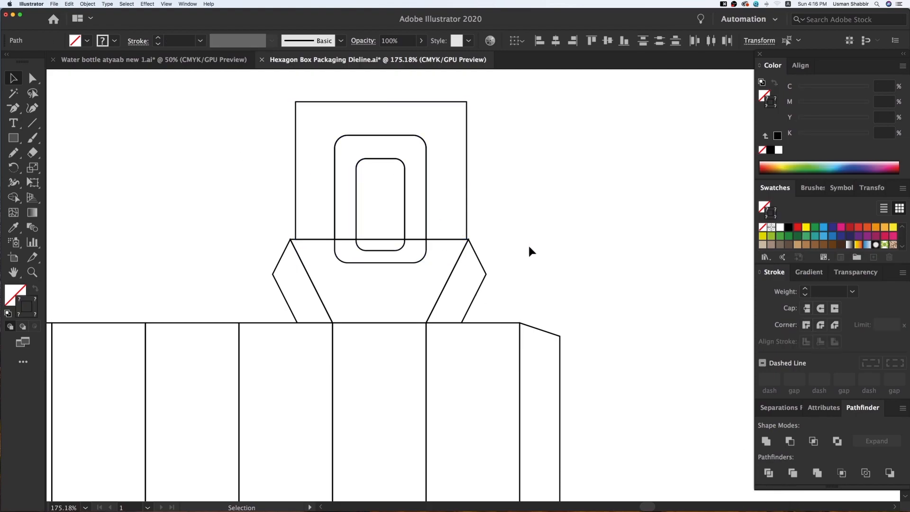
Delete the surplus pieces around, inside and below the handle, hiding the handle during the cleanup and showing it again.
{"action": "left_click", "coordinate": [474, 167]}
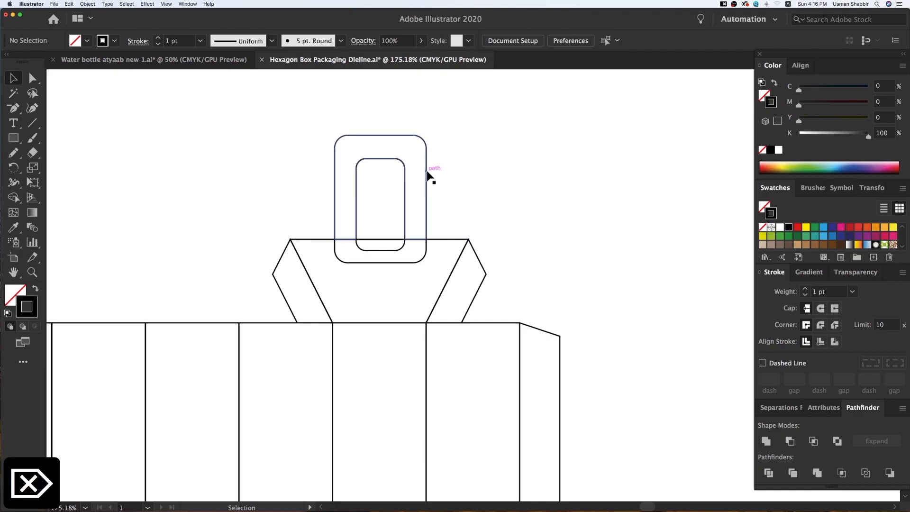
{"action": "left_click_drag", "start_coordinate": [426, 177], "coordinate": [463, 169]}
{"action": "key", "text": "super+z"}
{"action": "key", "text": "super+3"}
{"action": "left_click", "coordinate": [405, 184]}
{"action": "key", "text": "BackSpace"}
{"action": "left_click", "coordinate": [377, 262]}
{"action": "key", "text": "BackSpace"}
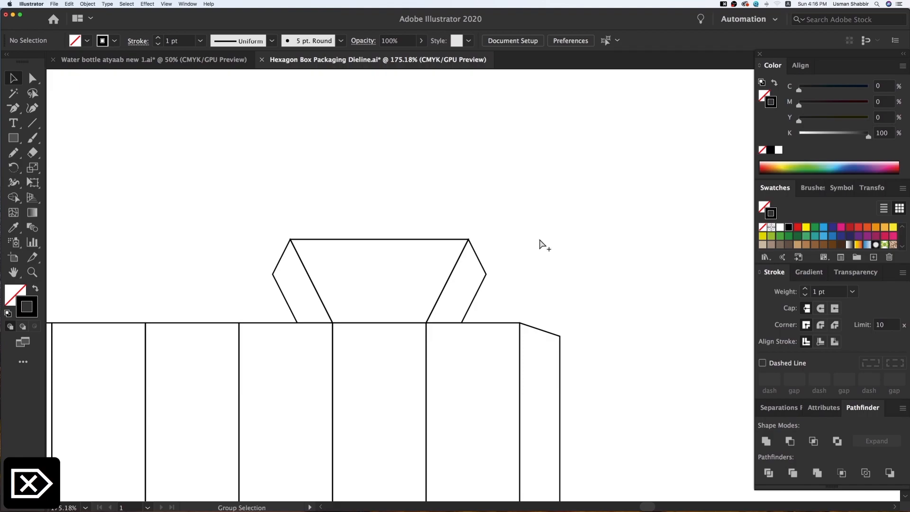
{"action": "key", "text": "alt+super+3"}
Examine the handle's outline and where its legs meet the trapezoid flap.
{"action": "key", "text": "super+equal"}
{"action": "key", "text": "super+minus"}
{"action": "key", "text": "super+minus"}
{"action": "key", "text": "super+minus"}
{"action": "key", "text": "super+minus"}
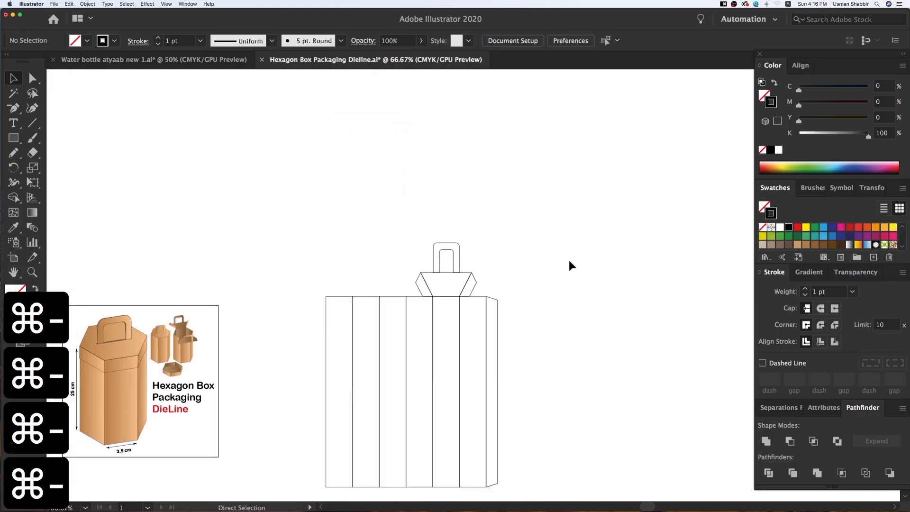
{"action": "key", "text": "v"}
{"action": "key", "text": "space"}
{"action": "left_click_drag", "start_coordinate": [532, 290], "coordinate": [557, 228]}
{"action": "key", "text": "z"}
{"action": "key", "text": "z"}
{"action": "left_click_drag", "start_coordinate": [205, 102], "coordinate": [646, 342]}
{"action": "left_click_drag", "start_coordinate": [488, 177], "coordinate": [669, 323]}
{"action": "key", "text": "v"}
{"action": "key", "text": "v"}
{"action": "left_click", "coordinate": [32, 78]}
{"action": "left_click_drag", "start_coordinate": [521, 244], "coordinate": [520, 242]}
{"action": "left_click_drag", "start_coordinate": [456, 226], "coordinate": [487, 260]}
{"action": "left_click", "coordinate": [599, 301]}
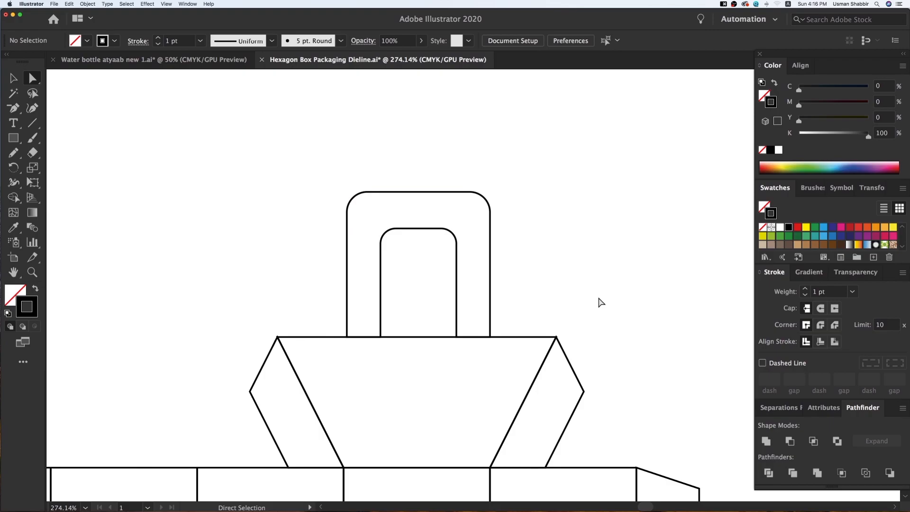
Compare the whole dieline with the reference picture of the hexagon box.
{"action": "key", "text": "super+minus"}
{"action": "key", "text": "super+minus"}
{"action": "key", "text": "super+minus"}
{"action": "key", "text": "super+minus"}
{"action": "key", "text": "super+minus"}
{"action": "key", "text": "v"}
{"action": "scroll", "coordinate": [570, 240], "scroll_direction": "down", "scroll_amount": 4}
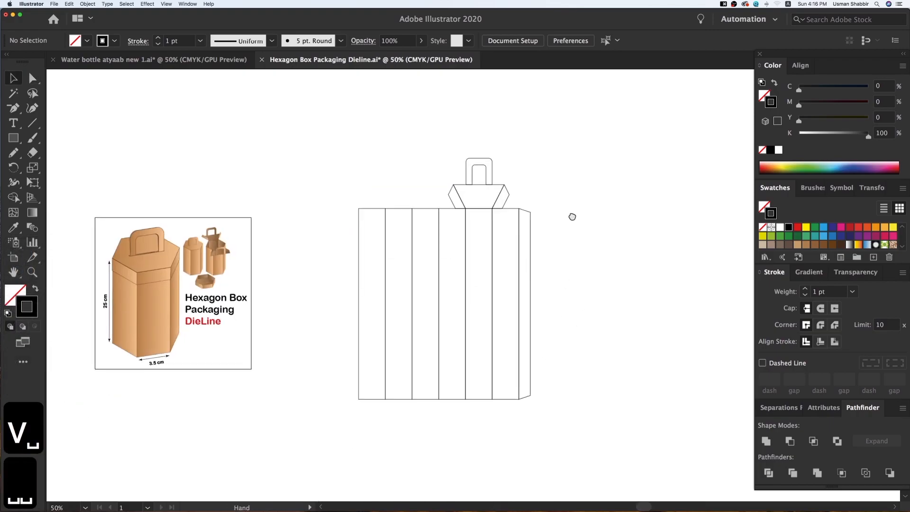
{"action": "key", "text": "z"}
{"action": "key", "text": "z"}
{"action": "left_click_drag", "start_coordinate": [228, 109], "coordinate": [643, 419]}
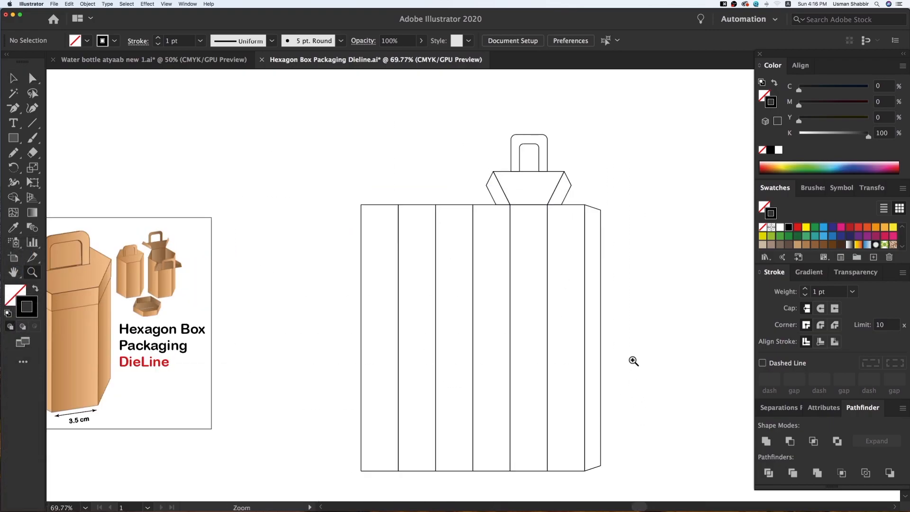
{"action": "key", "text": "v"}
{"action": "scroll", "coordinate": [583, 335], "scroll_direction": "left", "scroll_amount": 3}
{"action": "scroll", "coordinate": [584, 335], "scroll_direction": "up", "scroll_amount": 1}
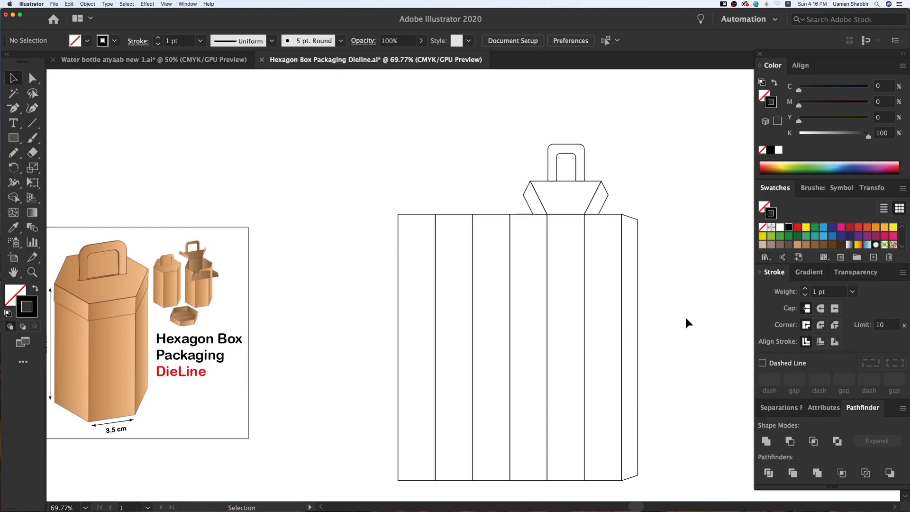
{"action": "left_click_drag", "start_coordinate": [650, 319], "coordinate": [641, 295]}
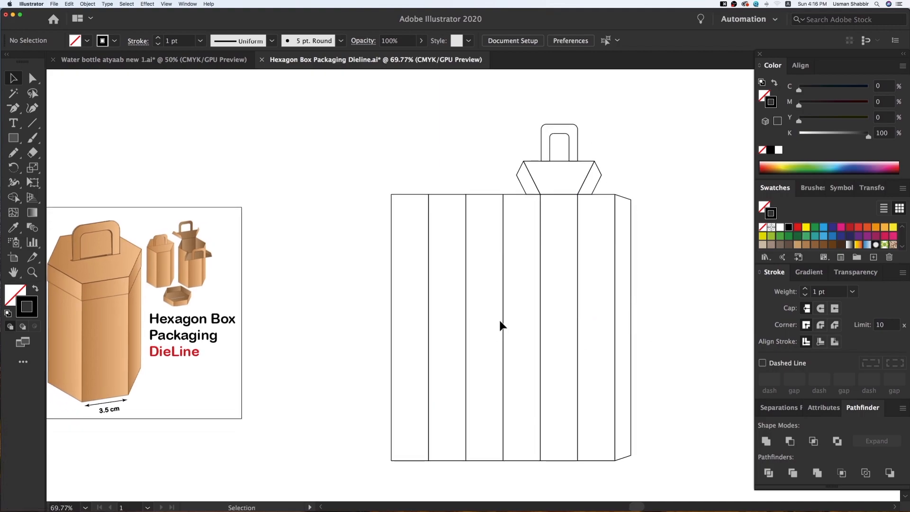
Undo the last move of the handle and round its corners more strongly, including the leg ends.
{"action": "key", "text": "z"}
{"action": "key", "text": "z"}
{"action": "left_click_drag", "start_coordinate": [350, 108], "coordinate": [735, 337]}
{"action": "key", "text": "v"}
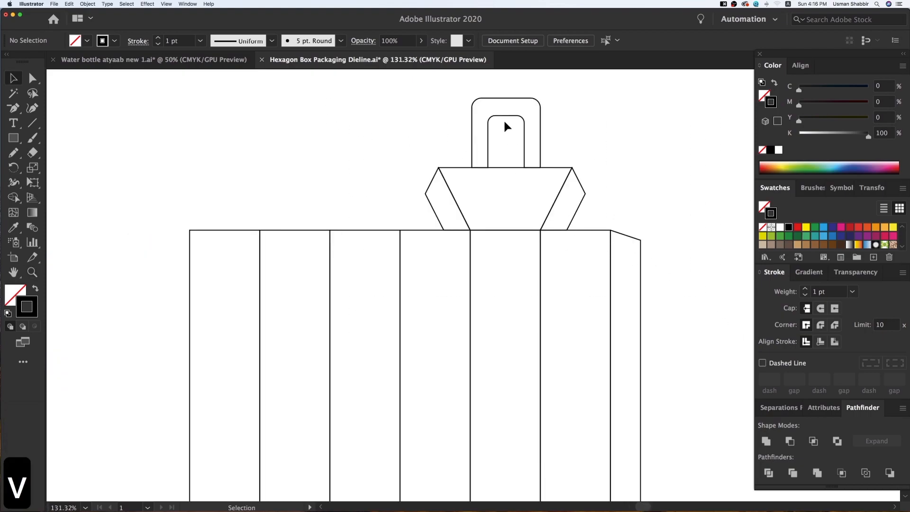
{"action": "left_click", "coordinate": [503, 116]}
{"action": "right_click", "coordinate": [515, 126]}
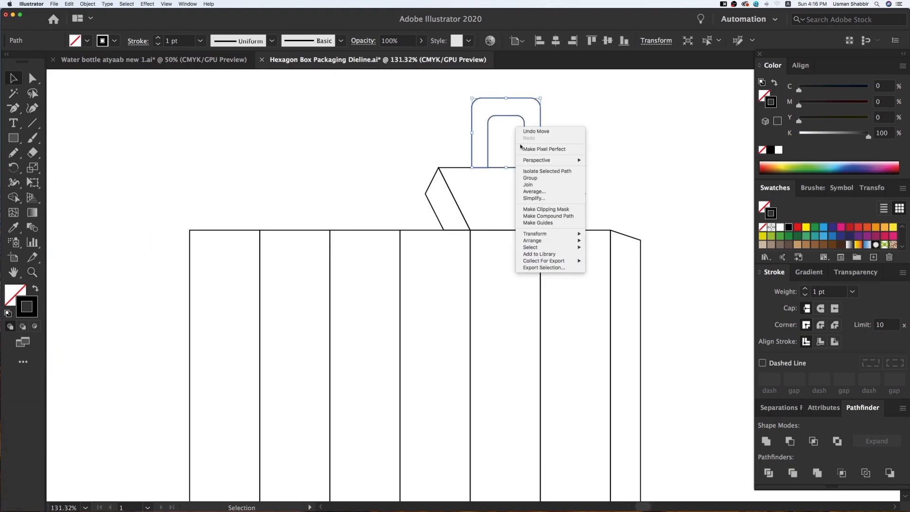
{"action": "left_click", "coordinate": [552, 134]}
{"action": "key", "text": "z"}
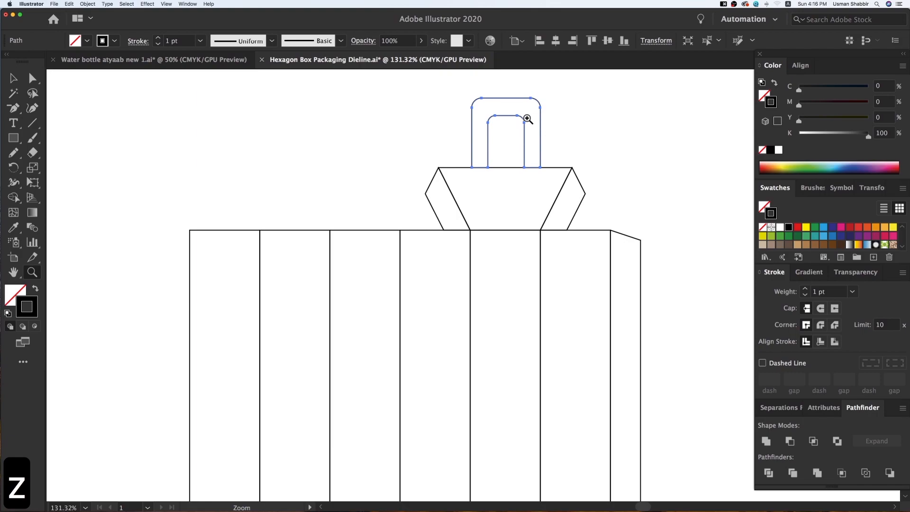
{"action": "left_click", "coordinate": [32, 79]}
{"action": "left_click_drag", "start_coordinate": [518, 126], "coordinate": [499, 127]}
{"action": "key", "text": "v"}
{"action": "left_click", "coordinate": [422, 136]}
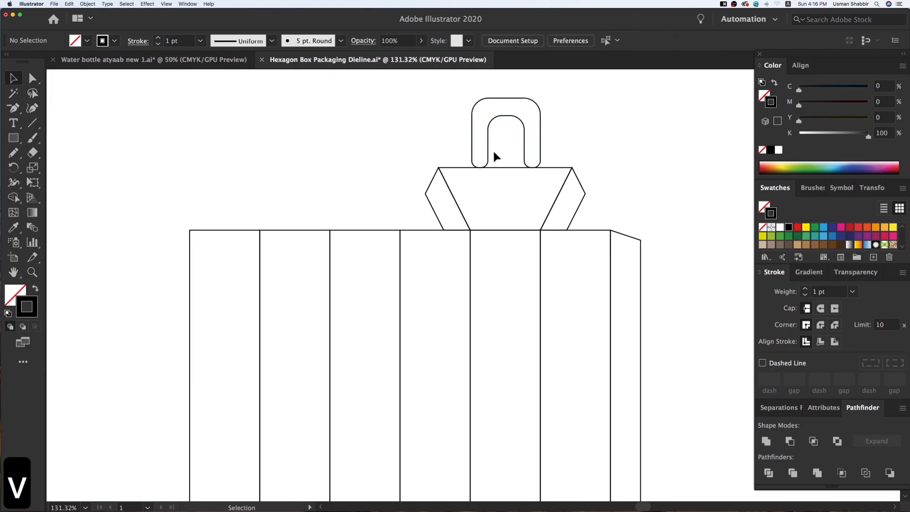
In isolation mode, lengthen both handle legs so their rounded ends reach below the flap's upper edge, and exit isolation.
{"action": "double_click", "coordinate": [489, 156]}
{"action": "left_click", "coordinate": [32, 78]}
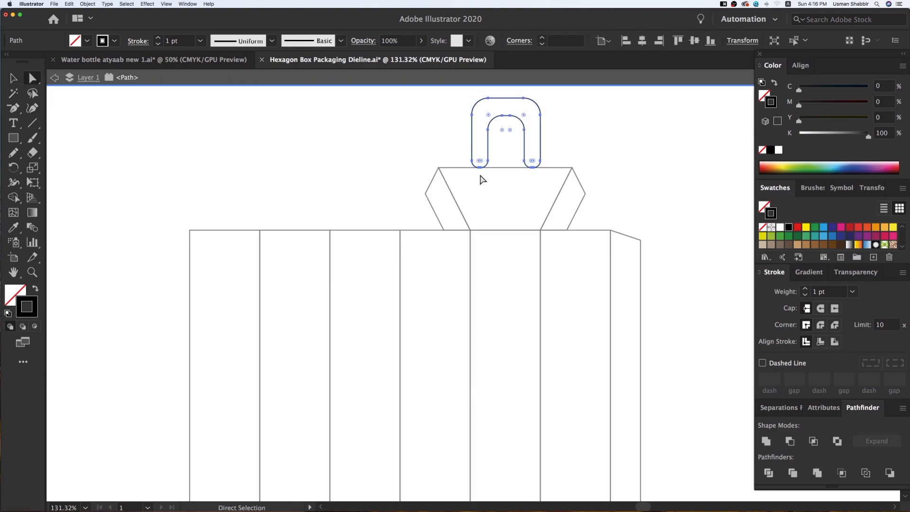
{"action": "left_click_drag", "start_coordinate": [464, 153], "coordinate": [540, 173]}
{"action": "key", "text": "v"}
{"action": "double_click", "coordinate": [423, 141]}
Draw a rectangle around the handle down to the flap's upper edge, divide the handle with it and ungroup the result.
{"action": "key", "text": "z"}
{"action": "key", "text": "z"}
{"action": "left_click_drag", "start_coordinate": [455, 108], "coordinate": [661, 259]}
{"action": "key", "text": "v"}
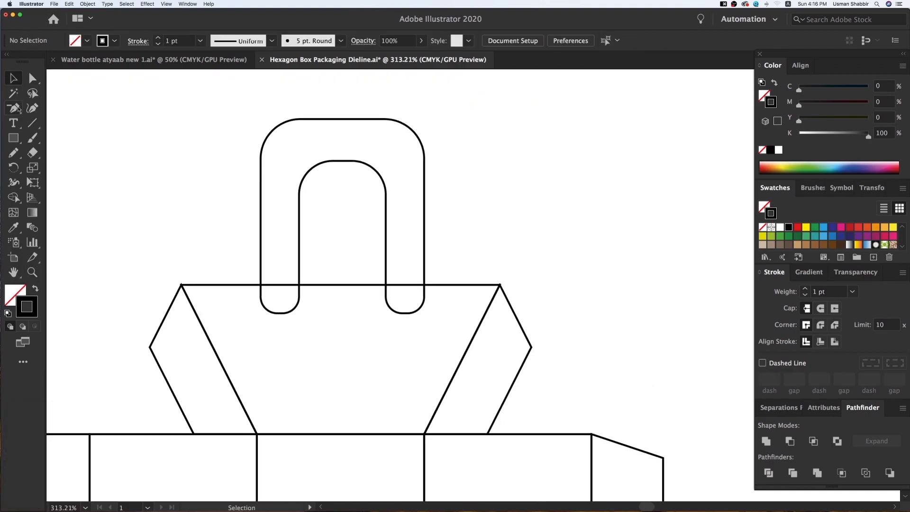
{"action": "left_click_drag", "start_coordinate": [233, 89], "coordinate": [436, 285]}
{"action": "key", "text": "v"}
{"action": "left_click", "coordinate": [386, 190], "text": "shift"}
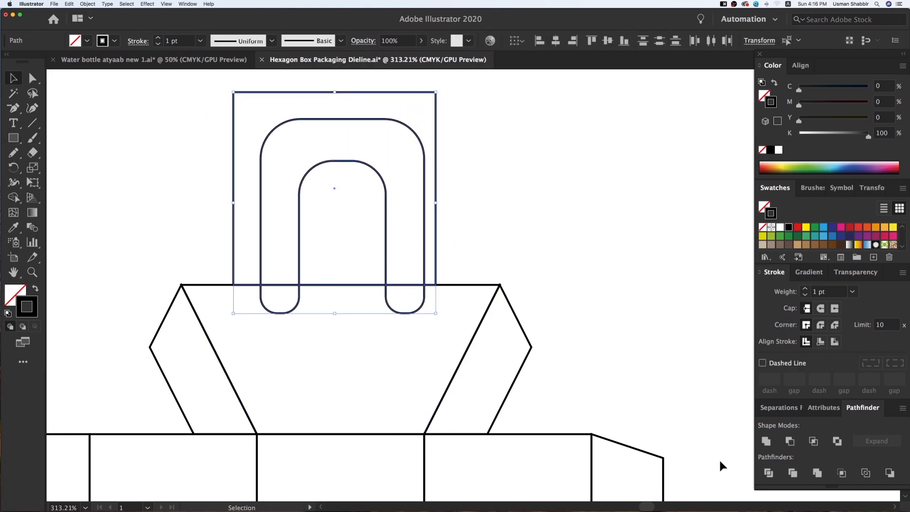
{"action": "left_click", "coordinate": [768, 473]}
{"action": "right_click", "coordinate": [530, 248]}
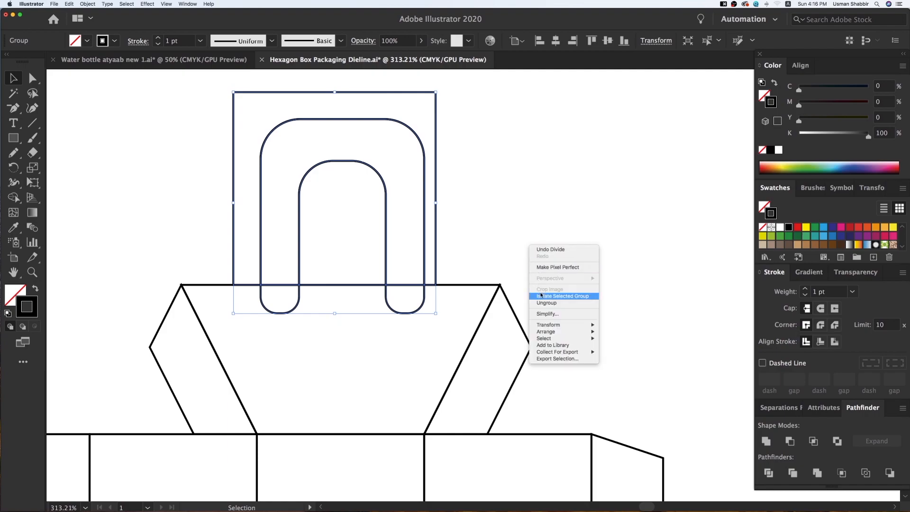
{"action": "left_click", "coordinate": [540, 304]}
Remove the leftover outer piece, the opening's filler and the rounded leg ends, temporarily hiding the reshaped handle.
{"action": "left_click", "coordinate": [463, 153]}
{"action": "left_click_drag", "start_coordinate": [446, 119], "coordinate": [487, 140]}
{"action": "key", "text": "Delete"}
{"action": "key", "text": "super+z"}
{"action": "key", "text": "super+3"}
{"action": "left_click", "coordinate": [386, 219]}
{"action": "key", "text": "Delete"}
{"action": "left_click_drag", "start_coordinate": [250, 320], "coordinate": [437, 297]}
{"action": "key", "text": "Delete"}
{"action": "key", "text": "alt+super+3"}
{"action": "left_click", "coordinate": [483, 251]}
Duplicate the complete top closure with its side strips and handle from the fifth panel onto the second panel.
{"action": "key", "text": "super+minus"}
{"action": "key", "text": "super+minus"}
{"action": "key", "text": "super+minus"}
{"action": "key", "text": "super+minus"}
{"action": "key", "text": "super+minus"}
{"action": "key", "text": "v"}
{"action": "key", "text": "space"}
{"action": "left_click_drag", "start_coordinate": [481, 313], "coordinate": [507, 202]}
{"action": "left_click", "coordinate": [492, 195]}
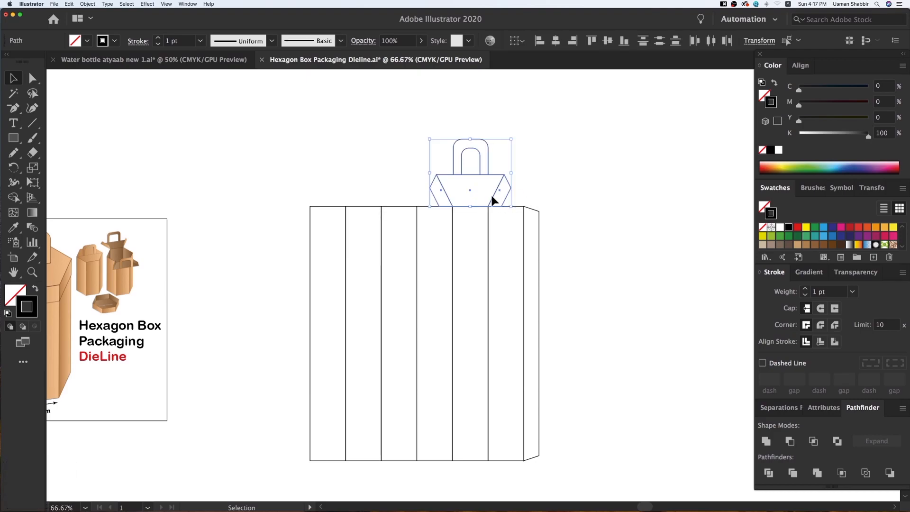
{"action": "key", "text": "z"}
{"action": "left_click_drag", "start_coordinate": [232, 111], "coordinate": [610, 313]}
{"action": "key", "text": "v"}
{"action": "left_click_drag", "start_coordinate": [445, 124], "coordinate": [633, 236]}
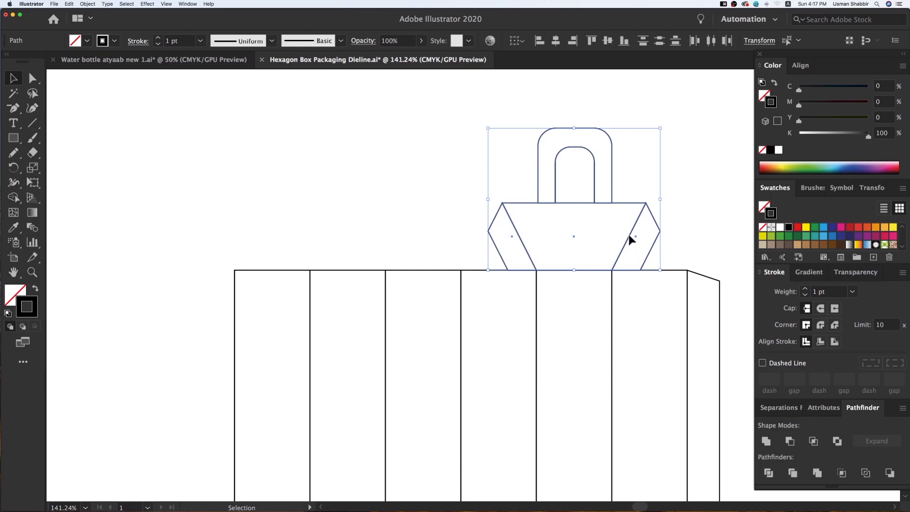
{"action": "left_click", "coordinate": [358, 237]}
{"action": "left_click_drag", "start_coordinate": [482, 119], "coordinate": [662, 251]}
{"action": "scroll", "coordinate": [661, 252], "scroll_direction": "right", "scroll_amount": 1}
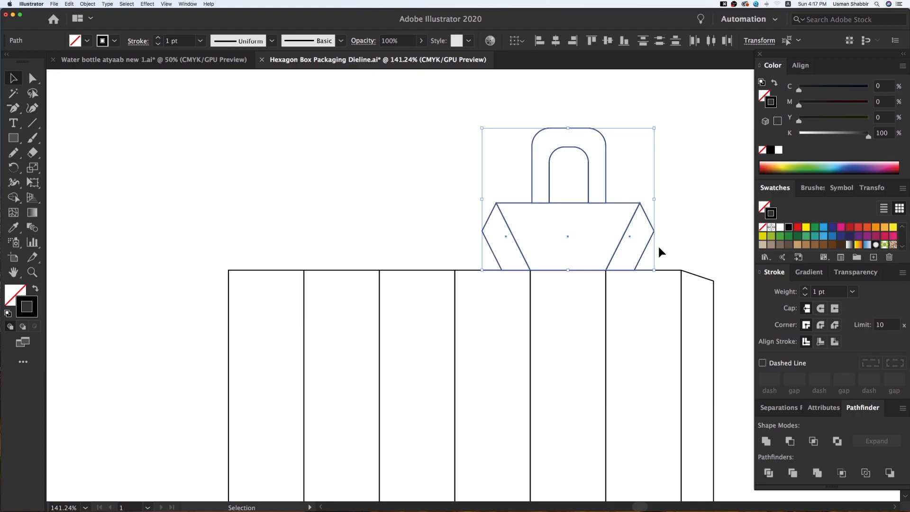
{"action": "left_click_drag", "start_coordinate": [621, 249], "coordinate": [395, 249]}
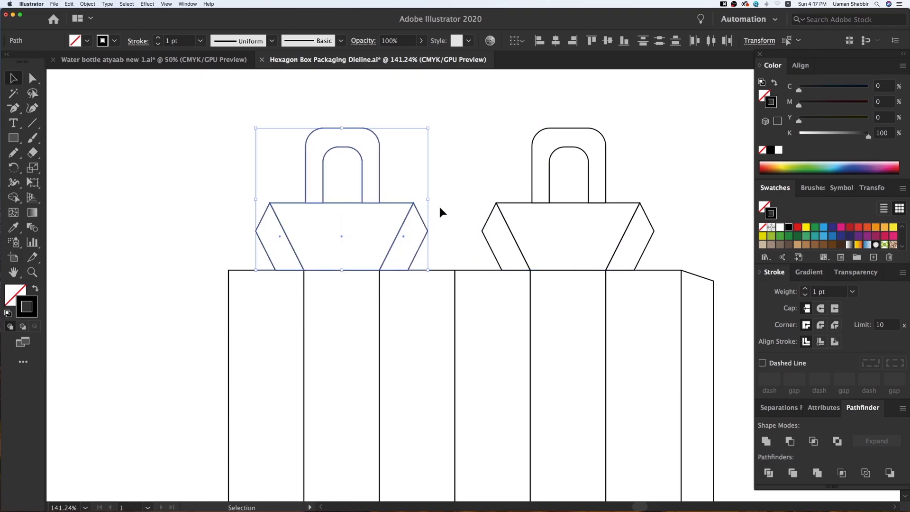
{"action": "left_click", "coordinate": [512, 247]}
Copy the fifth panel's top flap and side strips, without the handle, straight down 28.12 cm to the panel's bottom edge.
{"action": "key", "text": "super+minus"}
{"action": "key", "text": "super+minus"}
{"action": "key", "text": "super+minus"}
{"action": "key", "text": "space"}
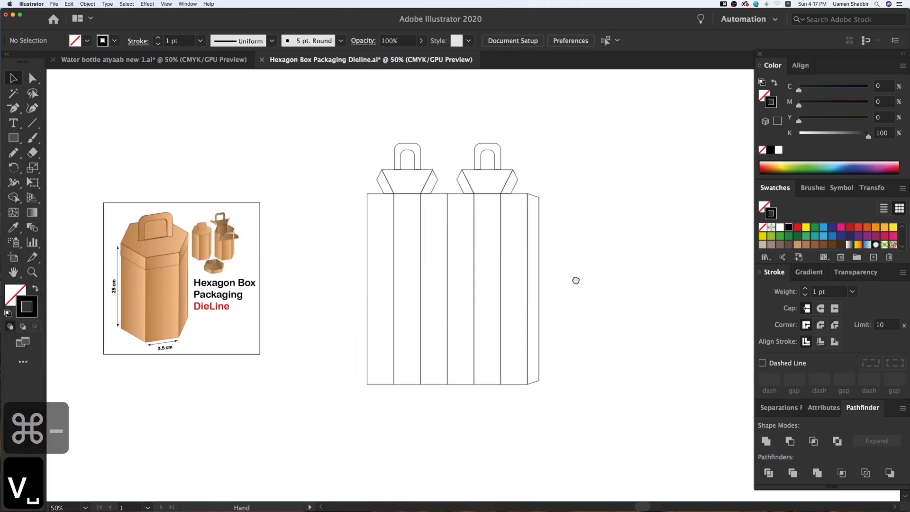
{"action": "key", "text": "z"}
{"action": "left_click_drag", "start_coordinate": [341, 133], "coordinate": [670, 449]}
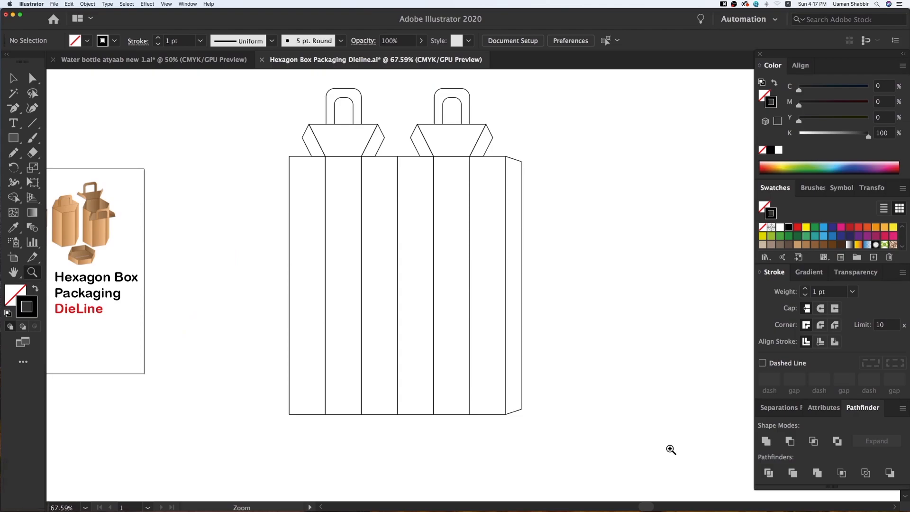
{"action": "key", "text": "v"}
{"action": "key", "text": "space"}
{"action": "left_click_drag", "start_coordinate": [432, 297], "coordinate": [548, 296]}
{"action": "key", "text": "space"}
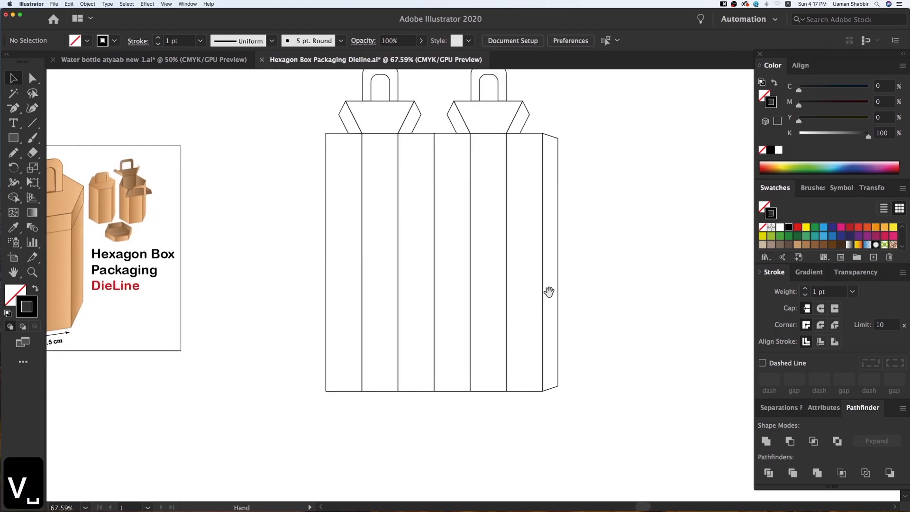
{"action": "left_click", "coordinate": [449, 116]}
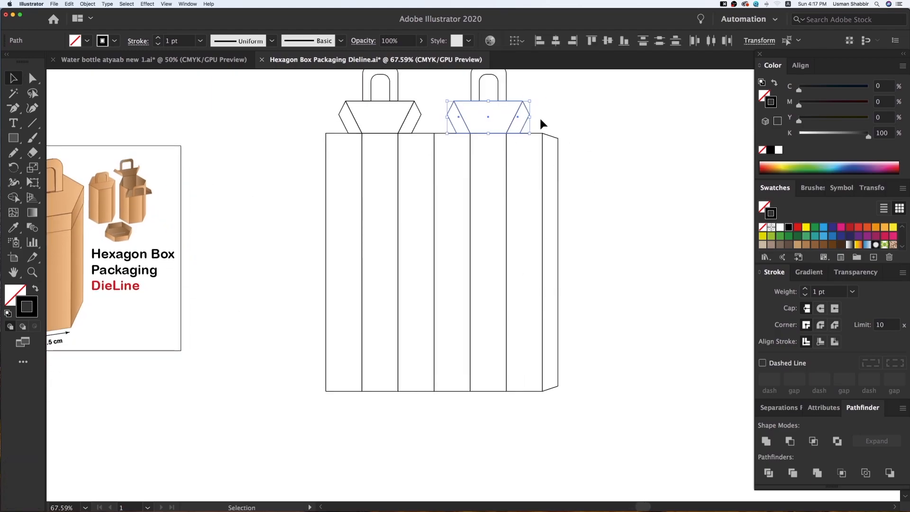
{"action": "left_click_drag", "start_coordinate": [524, 106], "coordinate": [520, 396]}
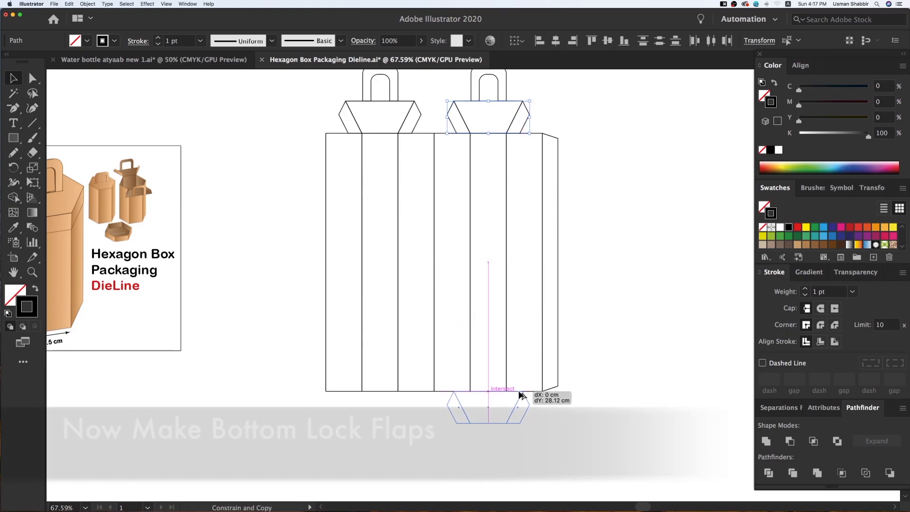
Reflect the copied bottom flap and its side strips across the horizontal axis and deselect them.
{"action": "right_click", "coordinate": [516, 380]}
{"action": "mouse_move", "coordinate": [545, 470]}
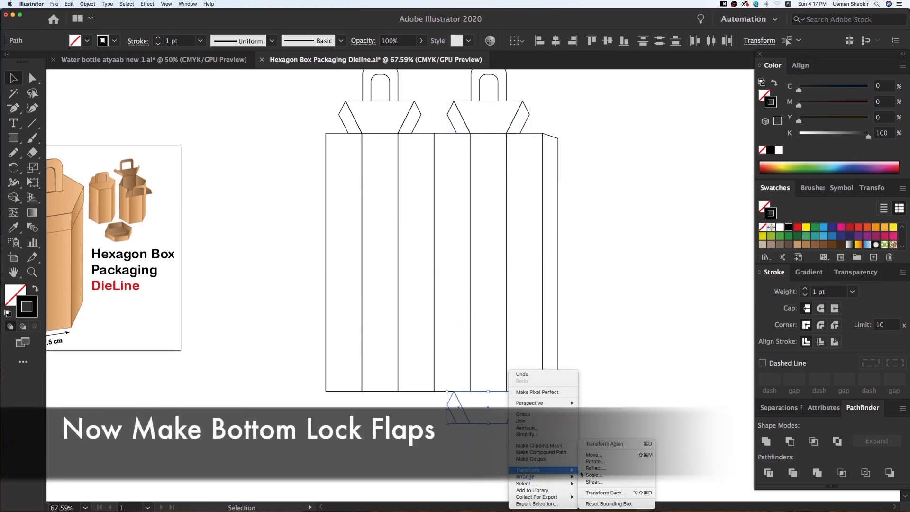
{"action": "left_click", "coordinate": [596, 469]}
{"action": "left_click", "coordinate": [564, 267]}
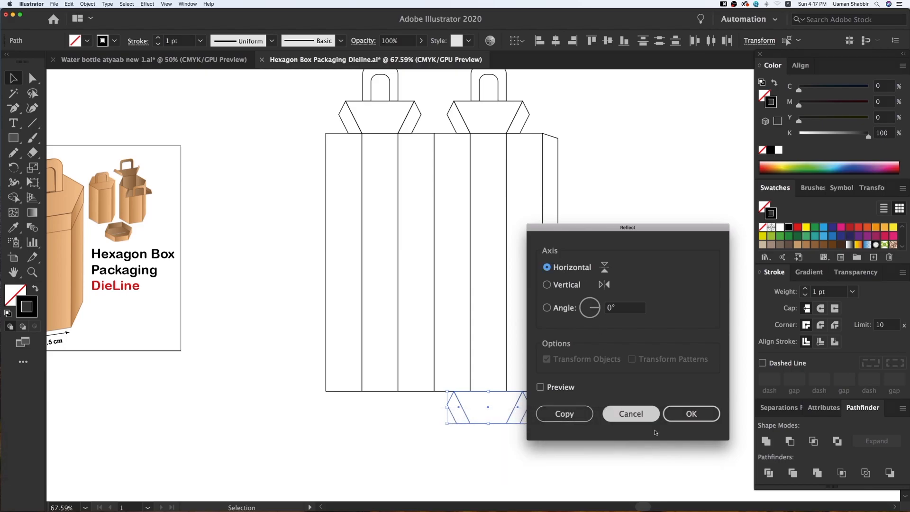
{"action": "left_click", "coordinate": [682, 421]}
{"action": "key", "text": "super+shift+a"}
Duplicate the bottom flap's trapezoid directly below itself and reflect the copy across the horizontal axis.
{"action": "key", "text": "z"}
{"action": "left_click_drag", "start_coordinate": [385, 335], "coordinate": [651, 487]}
{"action": "key", "text": "v"}
{"action": "key", "text": "space"}
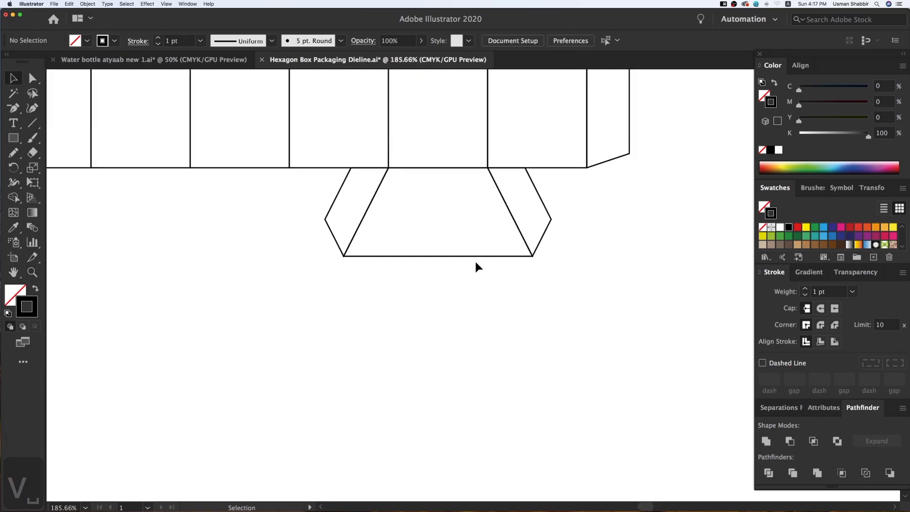
{"action": "left_click_drag", "start_coordinate": [474, 256], "coordinate": [476, 344], "text": "alt"}
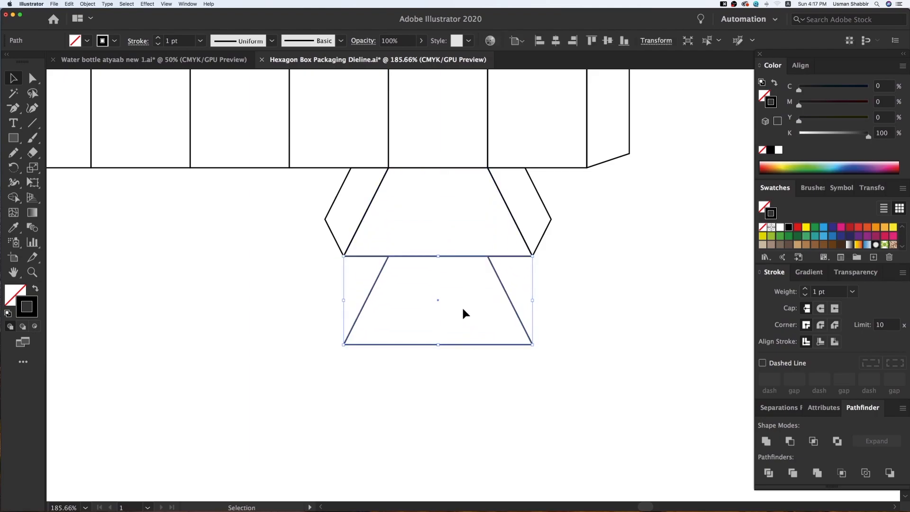
{"action": "right_click", "coordinate": [463, 309]}
{"action": "mouse_move", "coordinate": [493, 413]}
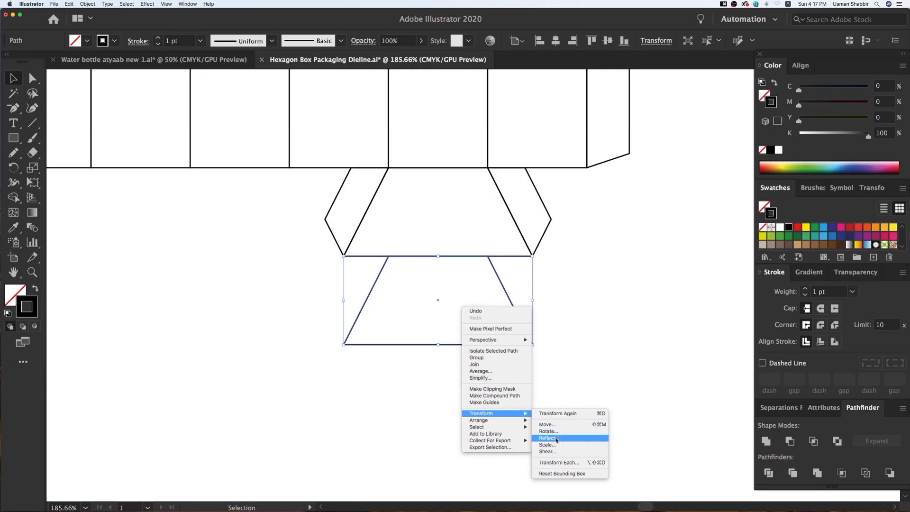
{"action": "left_click", "coordinate": [556, 439]}
{"action": "left_click", "coordinate": [692, 414]}
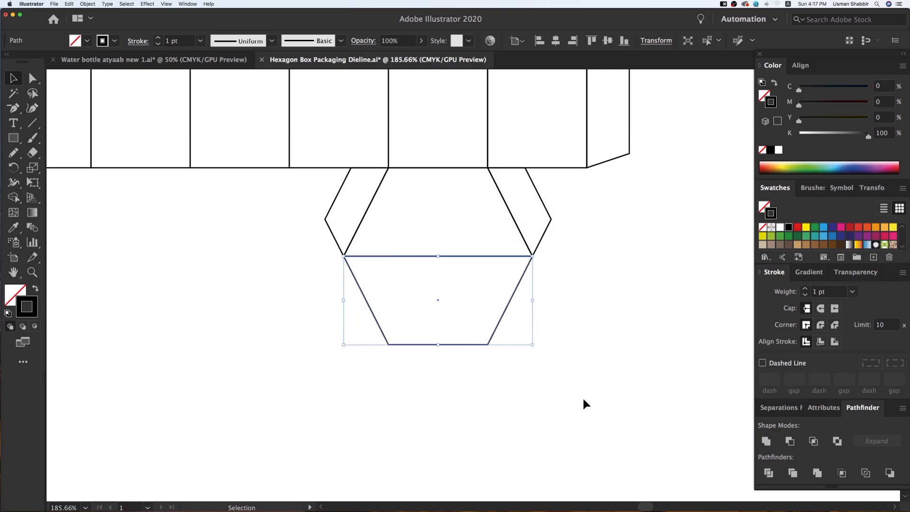
Unite the two bottom trapezoids into a single hexagonal base flap.
{"action": "left_click", "coordinate": [382, 331]}
{"action": "left_click_drag", "start_coordinate": [391, 350], "coordinate": [437, 229]}
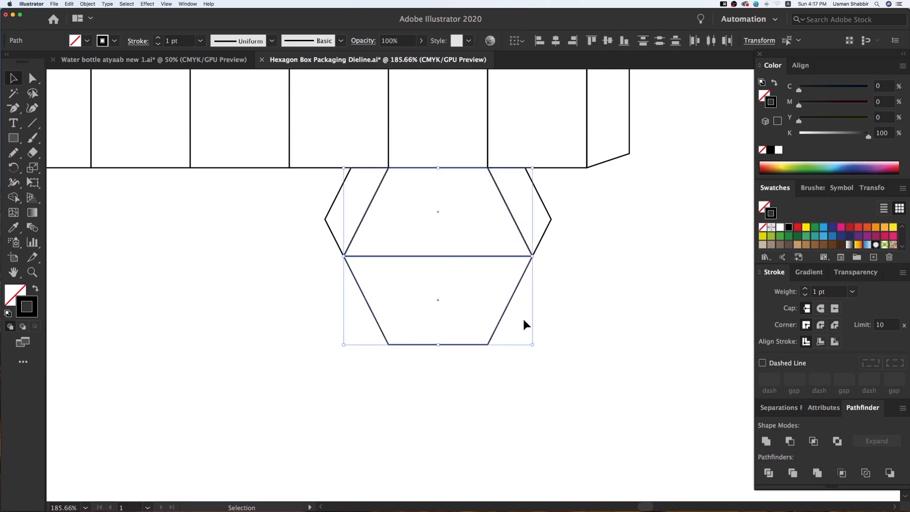
{"action": "left_click", "coordinate": [767, 442]}
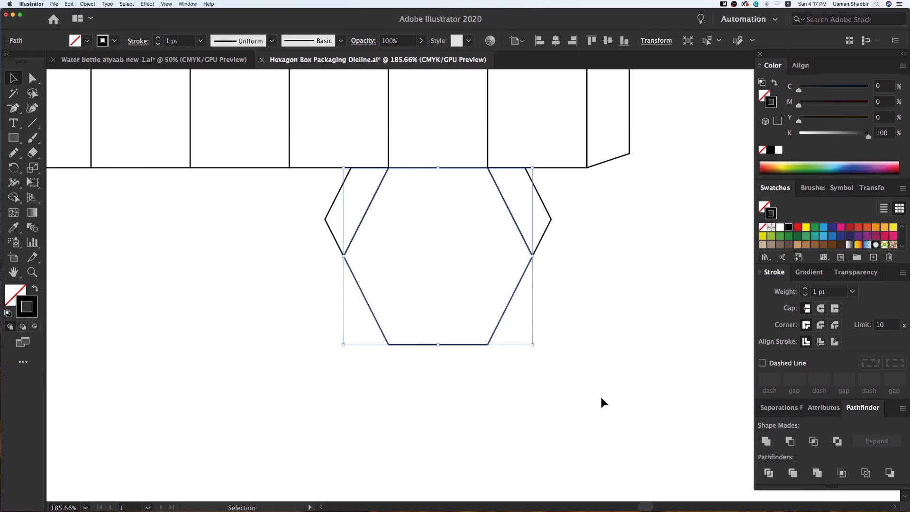
{"action": "left_click", "coordinate": [600, 394]}
Draw a 3.5 cm wide rectangle on the hexagonal flap's lower edge and set its height to 1.5 cm.
{"action": "left_click", "coordinate": [13, 150]}
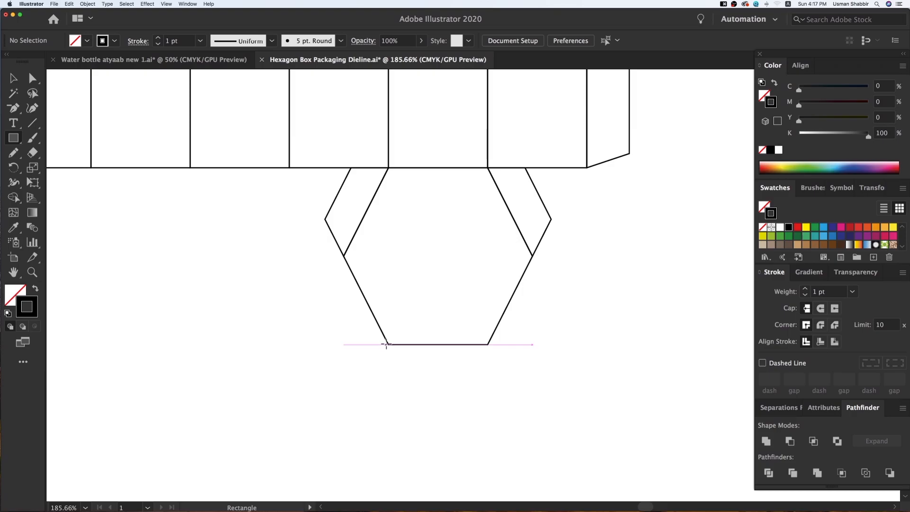
{"action": "left_click_drag", "start_coordinate": [388, 345], "coordinate": [488, 400]}
{"action": "key", "text": "v"}
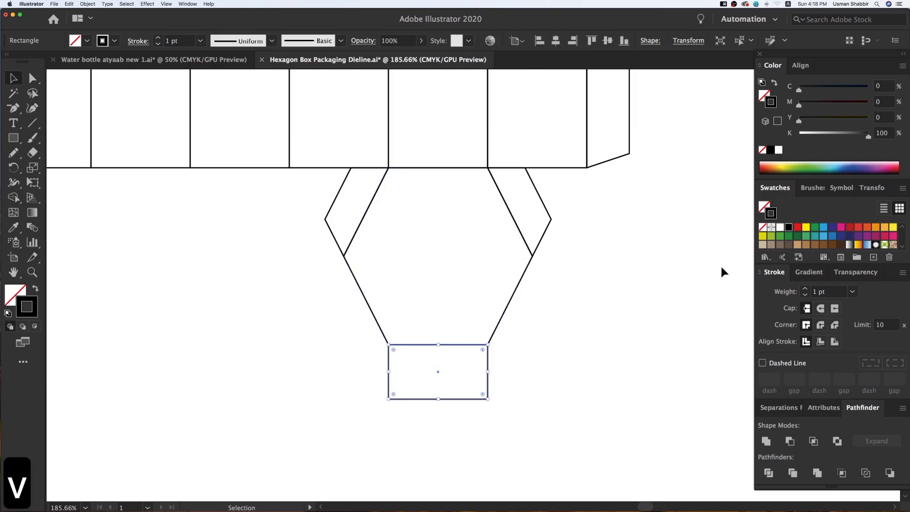
{"action": "left_click", "coordinate": [871, 188]}
{"action": "left_click", "coordinate": [883, 225]}
{"action": "type", "text": "1.5"}
{"action": "key", "text": "Return"}
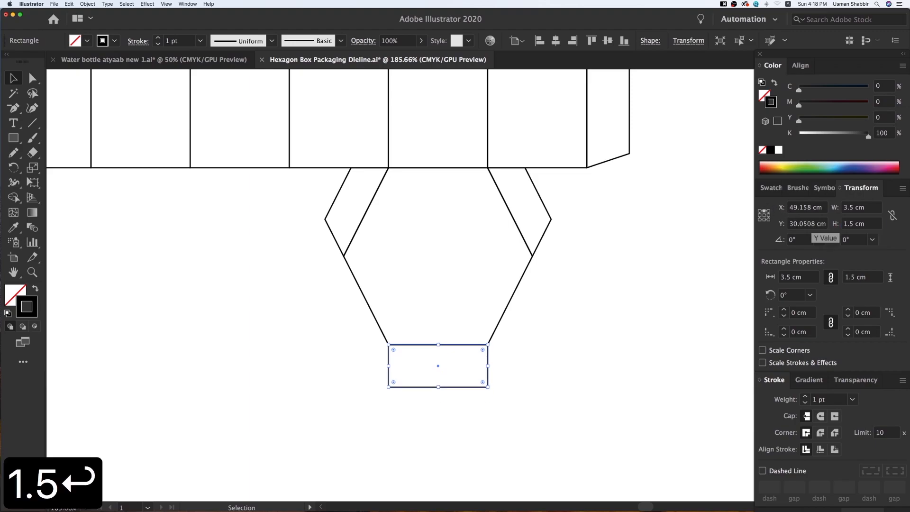
Round the two lower corners of the tuck tab below the hexagonal flap.
{"action": "key", "text": "v"}
{"action": "key", "text": "v"}
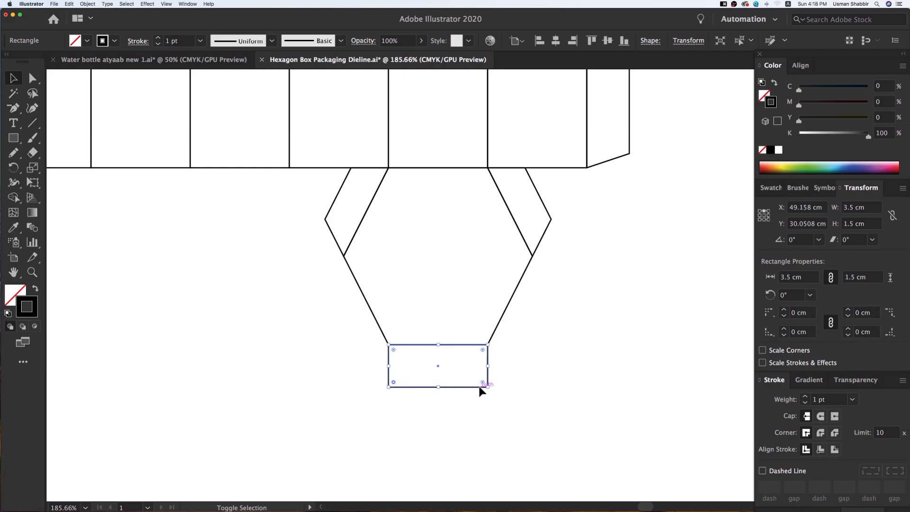
{"action": "left_click_drag", "start_coordinate": [483, 385], "coordinate": [457, 386]}
{"action": "key", "text": "v"}
{"action": "left_click", "coordinate": [578, 398]}
Draw a rectangle 3.5 cm wide and about 2 cm high below the first panel.
{"action": "key", "text": "cmd+minus"}
{"action": "key", "text": "cmd+minus"}
{"action": "key", "text": "cmd+minus"}
{"action": "key", "text": "cmd+minus"}
{"action": "key", "text": "v"}
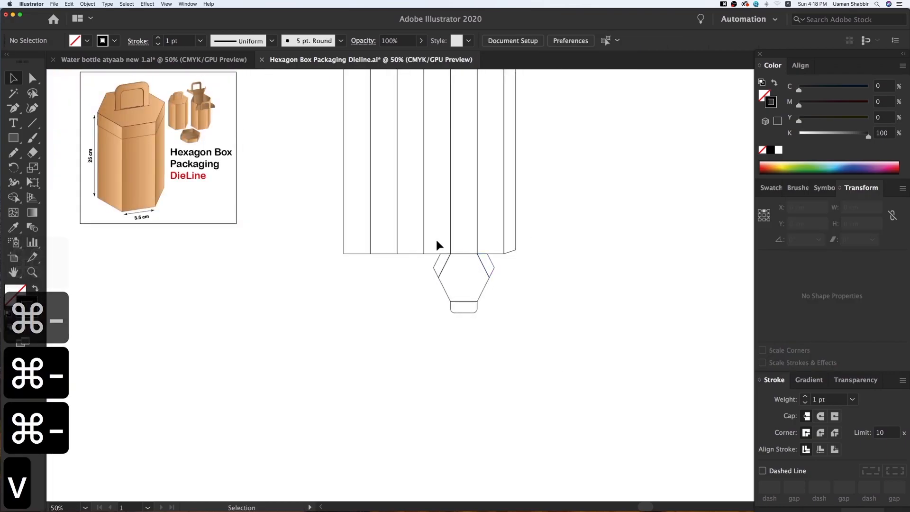
{"action": "left_click_drag", "start_coordinate": [437, 244], "coordinate": [511, 363]}
{"action": "key", "text": "z"}
{"action": "key", "text": "z"}
{"action": "left_click_drag", "start_coordinate": [395, 131], "coordinate": [655, 437]}
{"action": "left_click_drag", "start_coordinate": [264, 300], "coordinate": [640, 502]}
{"action": "key", "text": "v"}
{"action": "left_click", "coordinate": [14, 138]}
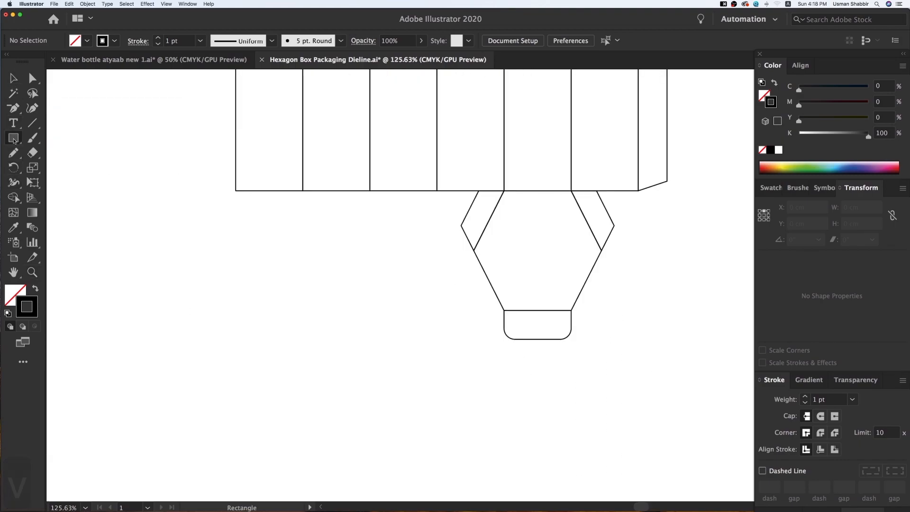
{"action": "left_click_drag", "start_coordinate": [236, 192], "coordinate": [304, 230]}
{"action": "key", "text": "v"}
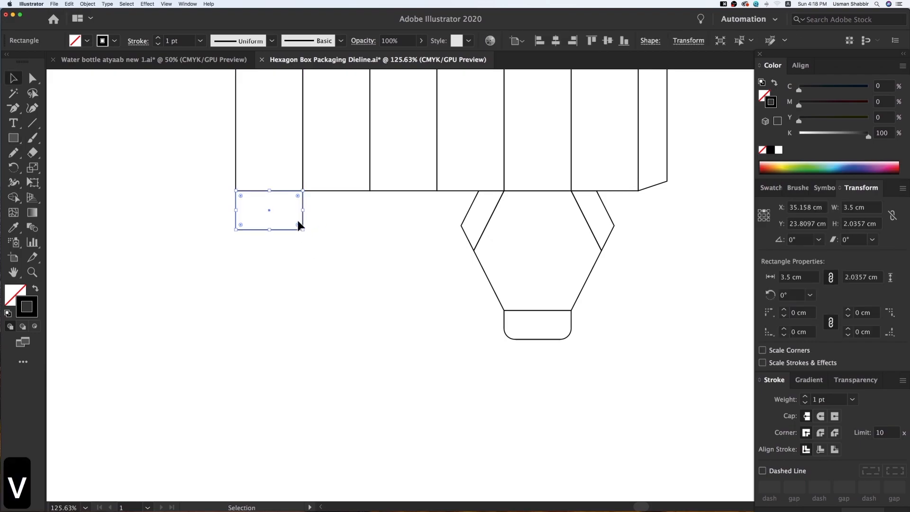
Round the two lower corners of the first panel's bottom flap to a radius of about 0.64 cm.
{"action": "left_click_drag", "start_coordinate": [238, 224], "coordinate": [263, 231]}
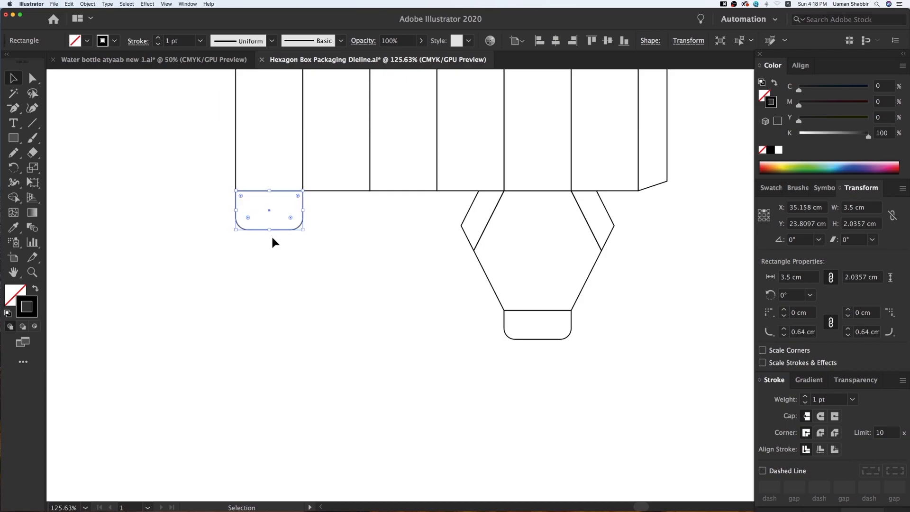
{"action": "key", "text": "v"}
{"action": "key", "text": "v"}
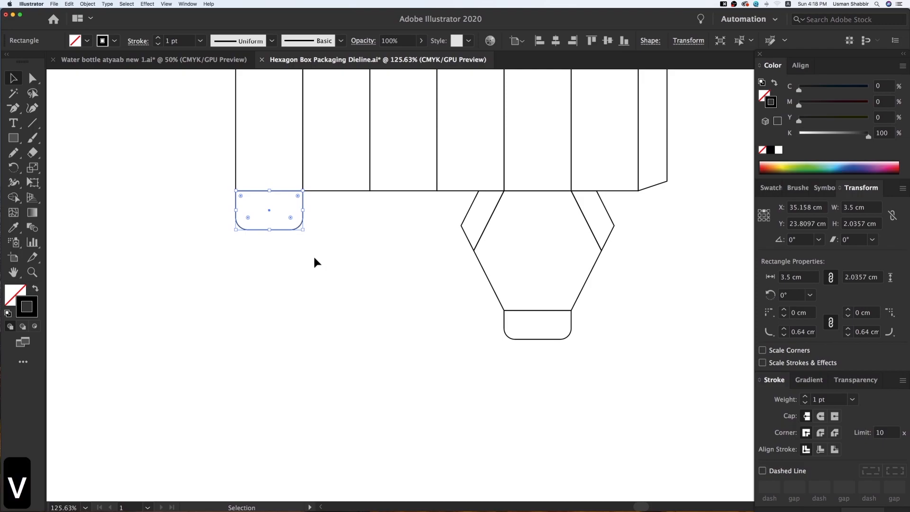
Duplicate the rounded bottom flap from the first panel onto the third panel.
{"action": "left_click", "coordinate": [311, 252]}
{"action": "left_click_drag", "start_coordinate": [278, 230], "coordinate": [414, 244]}
{"action": "left_click", "coordinate": [413, 290]}
{"action": "key", "text": "super+minus"}
{"action": "key", "text": "super+minus"}
{"action": "key", "text": "super+minus"}
{"action": "key", "text": "v"}
{"action": "left_click_drag", "start_coordinate": [362, 277], "coordinate": [367, 379]}
Move the whole dieline horizontally closer to the reference artwork and deselect it.
{"action": "left_click_drag", "start_coordinate": [427, 228], "coordinate": [587, 398]}
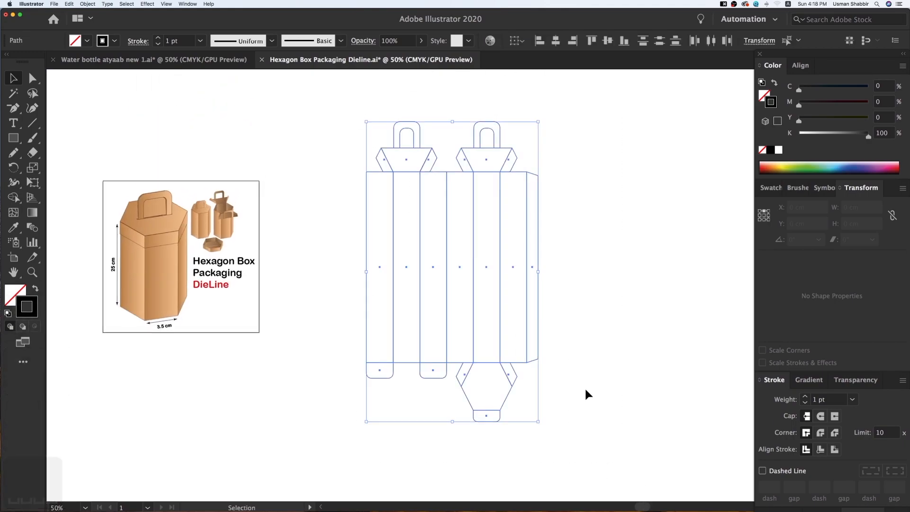
{"action": "left_click_drag", "start_coordinate": [501, 364], "coordinate": [436, 359]}
{"action": "left_click", "coordinate": [585, 380]}
{"action": "key", "text": "v"}
{"action": "key", "text": "space"}
{"action": "left_click_drag", "start_coordinate": [577, 380], "coordinate": [510, 383]}
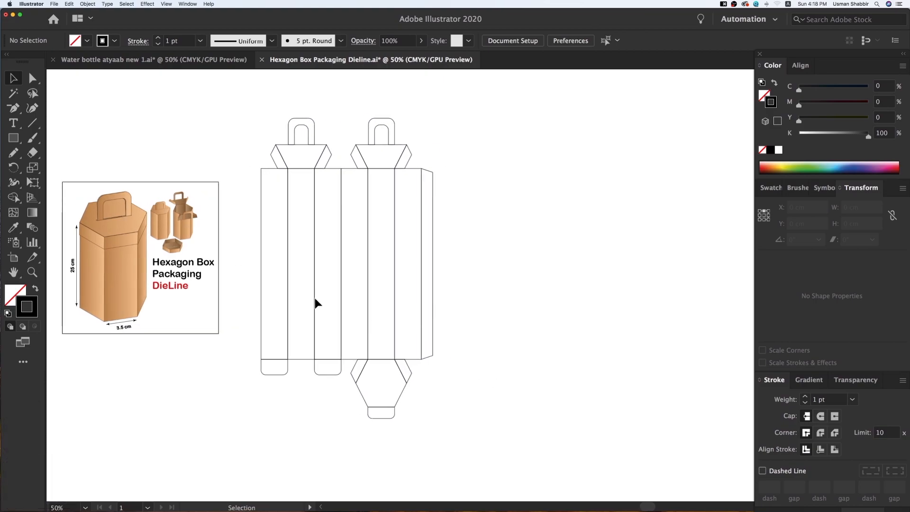
Duplicate the panels, glue flap and bottom flaps beside the dieline, and select only the copied panels and glue flap.
{"action": "left_click_drag", "start_coordinate": [515, 425], "coordinate": [514, 423]}
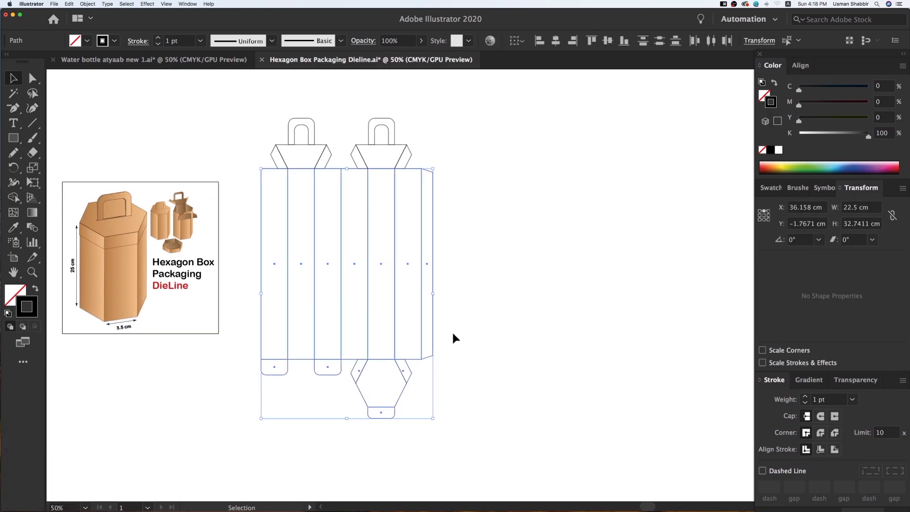
{"action": "left_click_drag", "start_coordinate": [422, 314], "coordinate": [631, 314]}
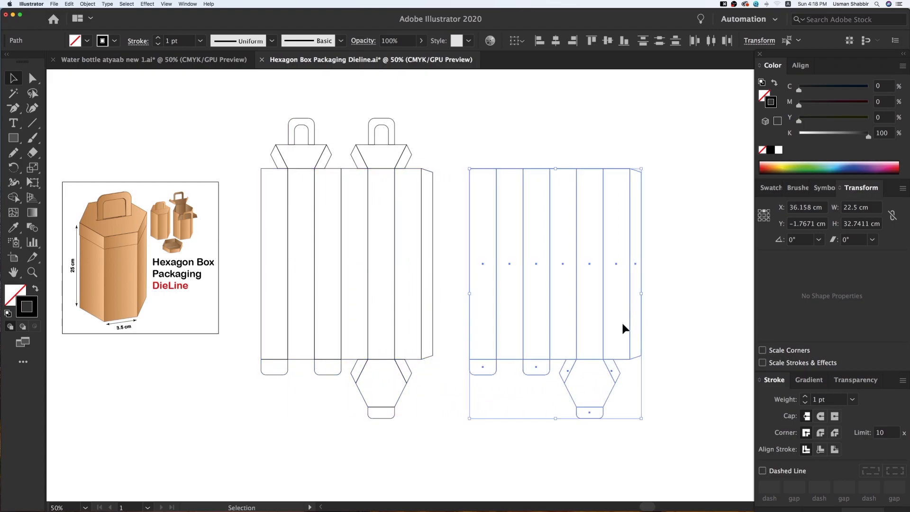
{"action": "left_click", "coordinate": [161, 128]}
{"action": "key", "text": "z"}
{"action": "left_click_drag", "start_coordinate": [226, 117], "coordinate": [726, 439]}
{"action": "key", "text": "v"}
{"action": "left_click_drag", "start_coordinate": [449, 115], "coordinate": [717, 299]}
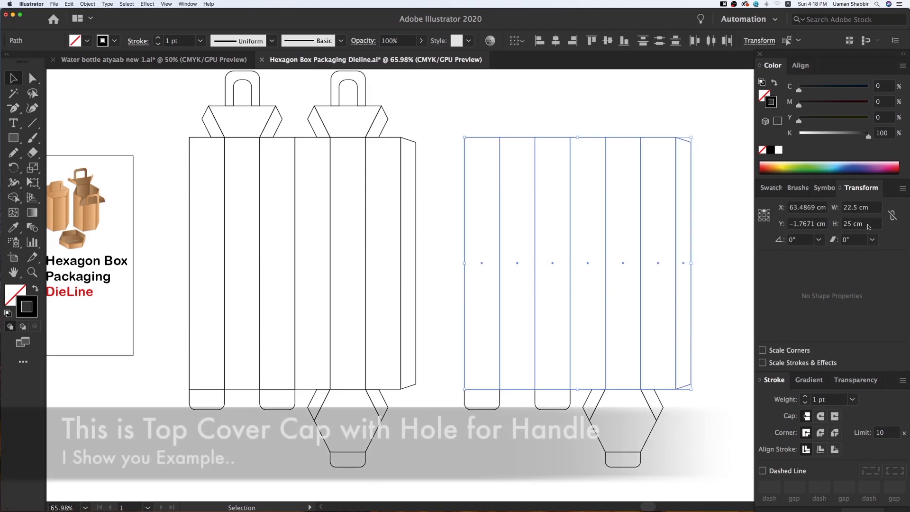
Try setting the height of the copied panels and glue flap to 4 cm.
{"action": "left_click", "coordinate": [855, 224]}
{"action": "type", "text": "4"}
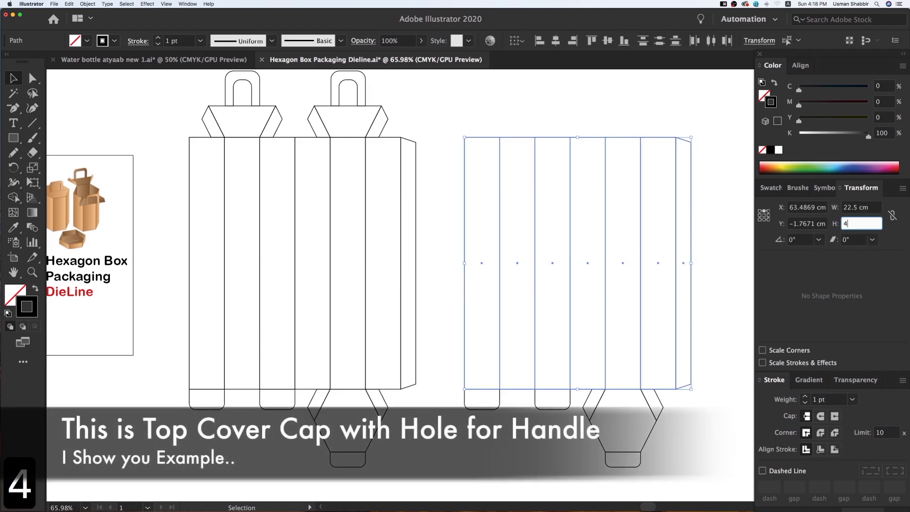
{"action": "key", "text": "Return"}
{"action": "key", "text": "super+z"}
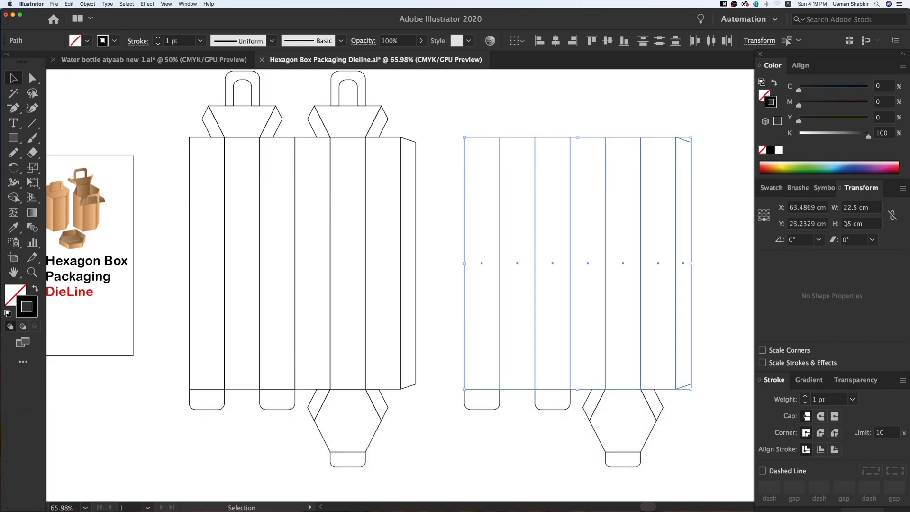
Set the copied panels and glue flap to 3 cm high, anchored at their bottom edge, and move the whole cap piece upward.
{"action": "left_click", "coordinate": [846, 223]}
{"action": "type", "text": "3"}
{"action": "key", "text": "Return"}
{"action": "left_click_drag", "start_coordinate": [451, 340], "coordinate": [710, 477]}
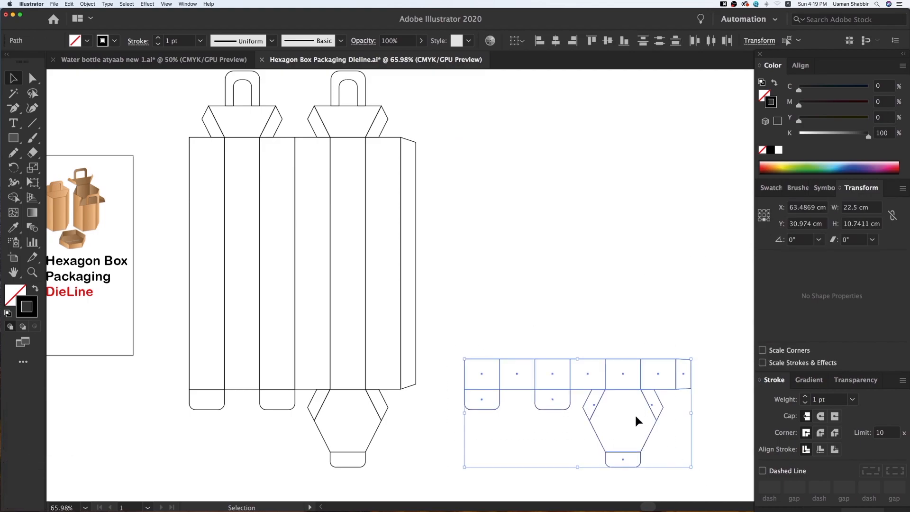
{"action": "left_click_drag", "start_coordinate": [618, 396], "coordinate": [612, 337]}
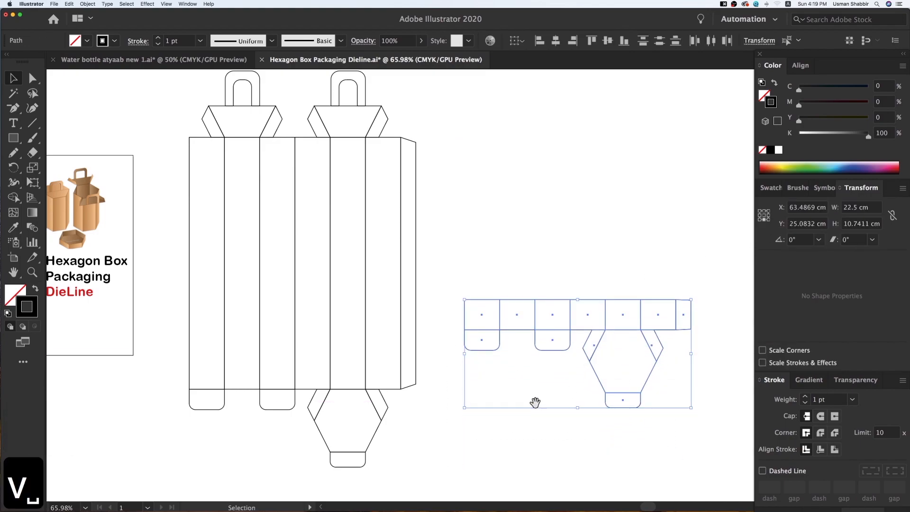
Examine the separate hexagonal cover cap shown in the reference artwork.
{"action": "scroll", "coordinate": [612, 428], "scroll_direction": "left", "scroll_amount": 3}
{"action": "left_click", "coordinate": [613, 429]}
{"action": "key", "text": "z"}
{"action": "key", "text": "z"}
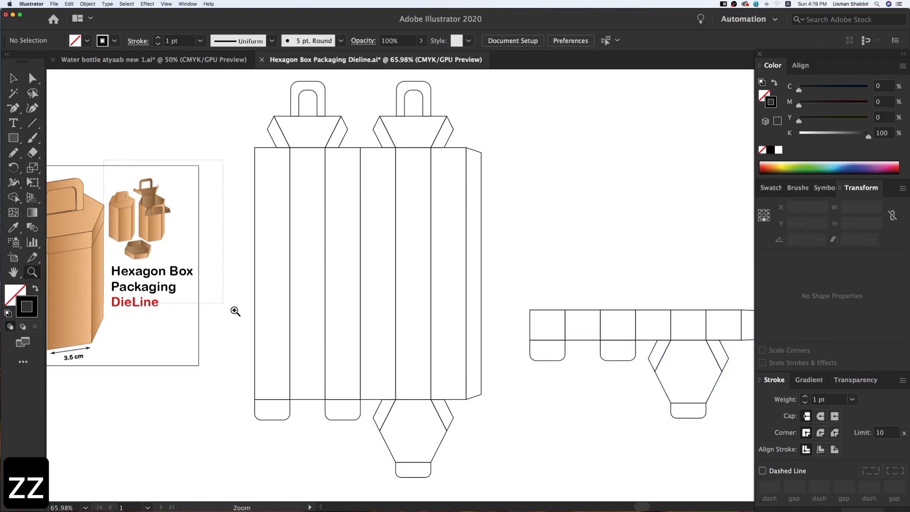
{"action": "left_click_drag", "start_coordinate": [228, 307], "coordinate": [61, 163]}
{"action": "key", "text": "v"}
{"action": "key", "text": "v"}
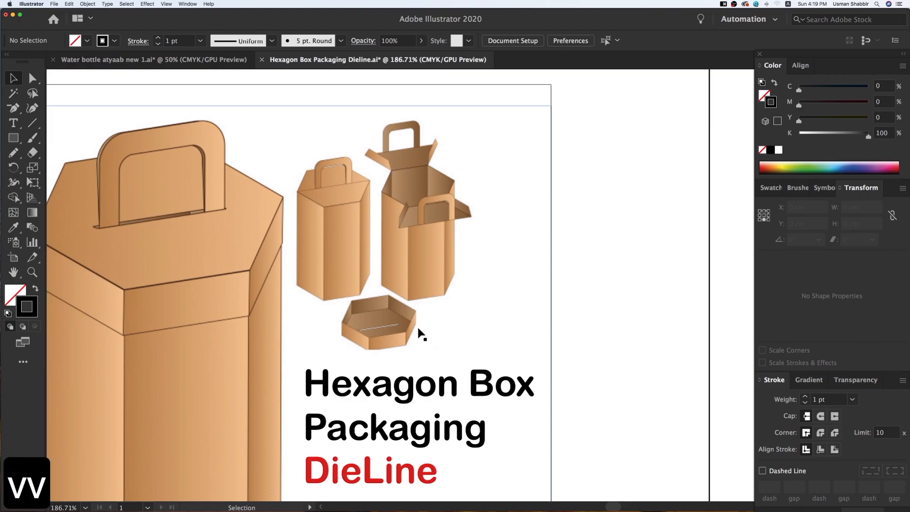
{"action": "key", "text": "super+minus"}
{"action": "key", "text": "super+minus"}
{"action": "key", "text": "super+minus"}
{"action": "key", "text": "super+minus"}
{"action": "key", "text": "super+minus"}
{"action": "key", "text": "space"}
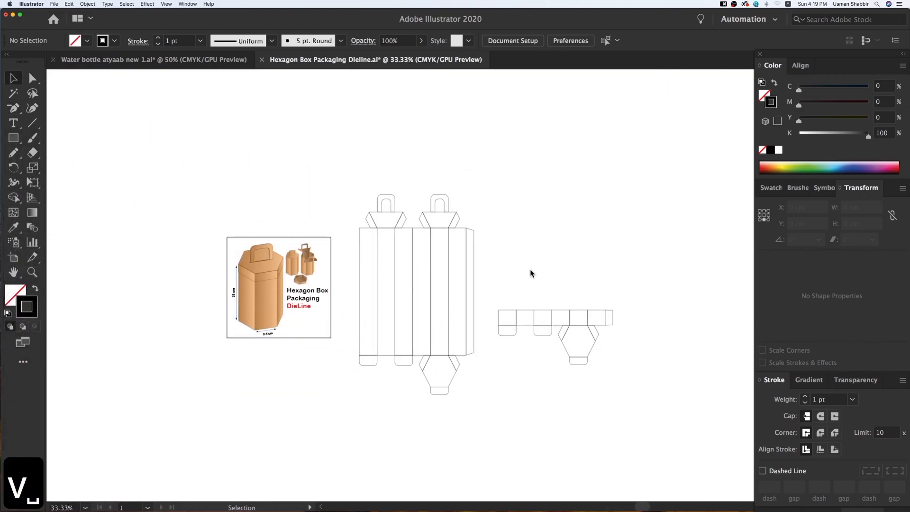
Set the keyboard increment in the preferences to 0.12 cm.
{"action": "key", "text": "z"}
{"action": "key", "text": "z"}
{"action": "left_click_drag", "start_coordinate": [615, 356], "coordinate": [654, 386]}
{"action": "key", "text": "v"}
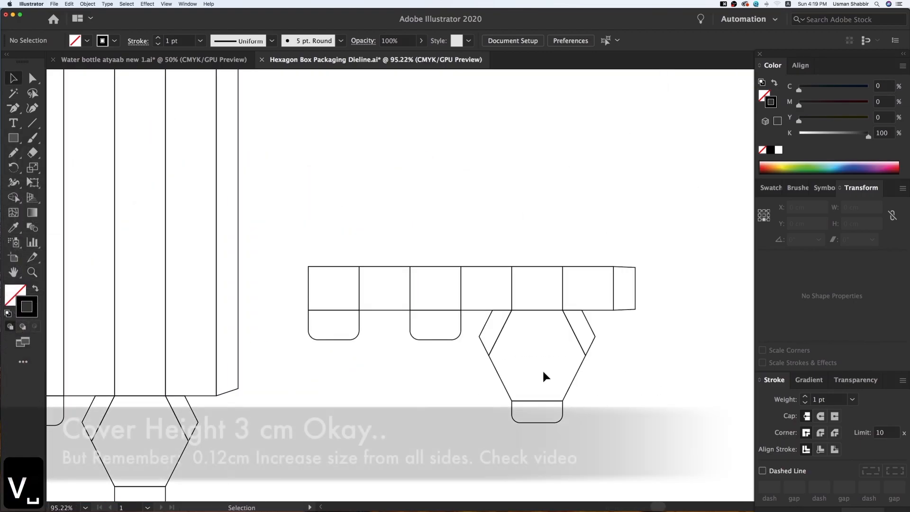
{"action": "left_click", "coordinate": [571, 40]}
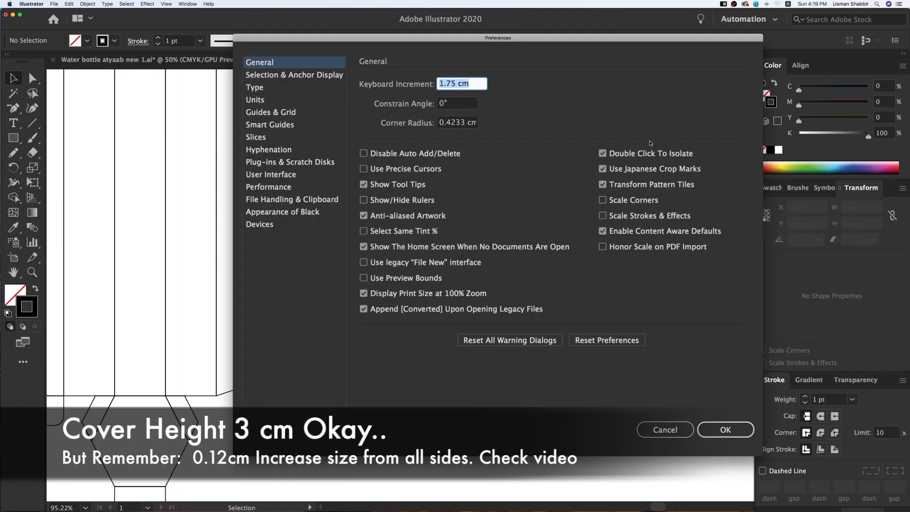
{"action": "type", "text": "0.12"}
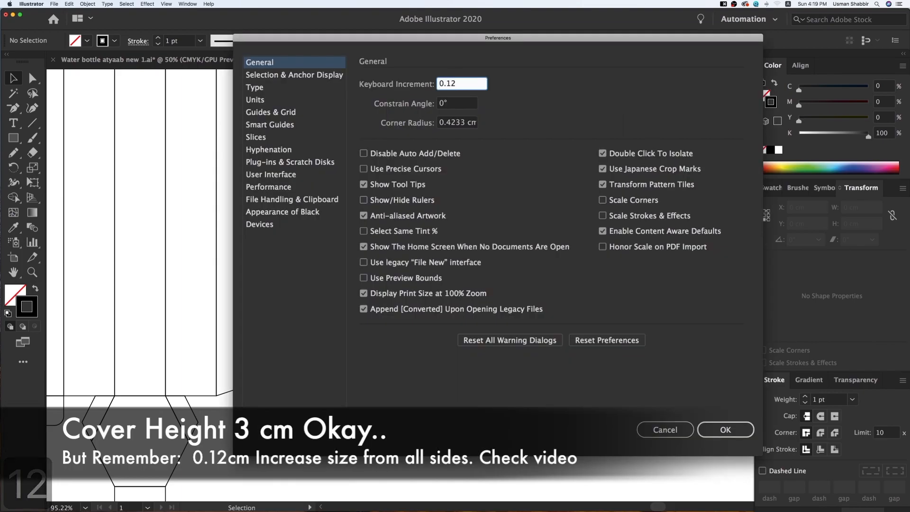
{"action": "left_click", "coordinate": [722, 429]}
Widen the cap's first five panels with their attached flaps by 0.12 cm each, shifting their left edges outward one panel at a time.
{"action": "left_click", "coordinate": [30, 79]}
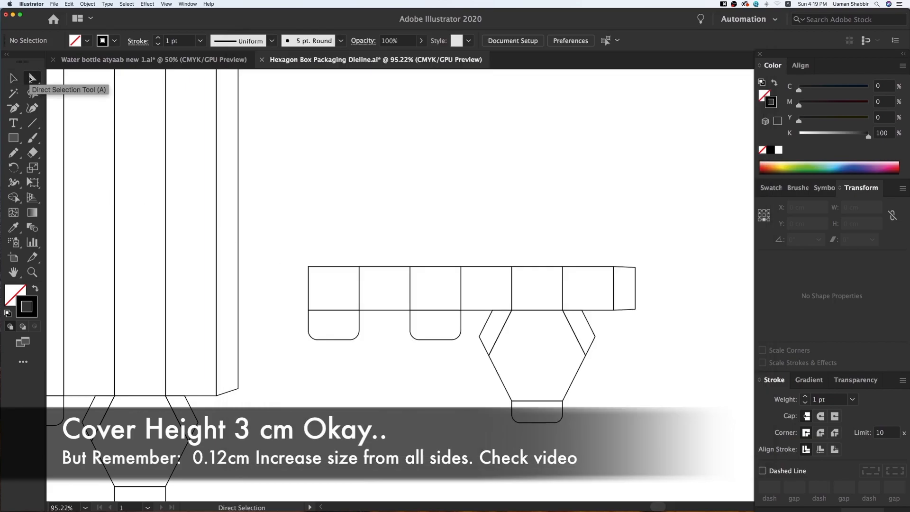
{"action": "left_click_drag", "start_coordinate": [331, 369], "coordinate": [329, 364]}
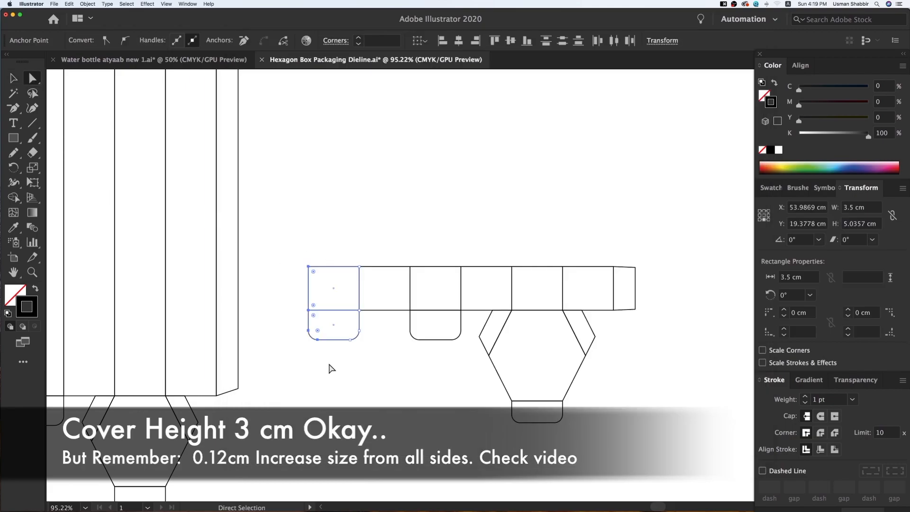
{"action": "key", "text": "Left"}
{"action": "left_click", "coordinate": [311, 301]}
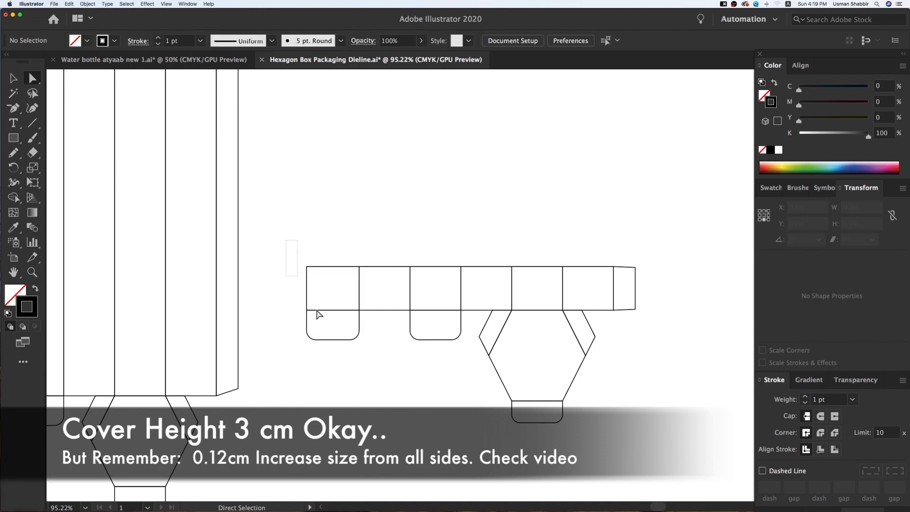
{"action": "left_click_drag", "start_coordinate": [391, 392], "coordinate": [392, 394]}
{"action": "key", "text": "Left"}
{"action": "left_click_drag", "start_coordinate": [294, 233], "coordinate": [436, 394]}
{"action": "key", "text": "Left"}
{"action": "left_click_drag", "start_coordinate": [281, 248], "coordinate": [470, 378]}
{"action": "key", "text": "Left"}
{"action": "left_click_drag", "start_coordinate": [277, 235], "coordinate": [540, 442]}
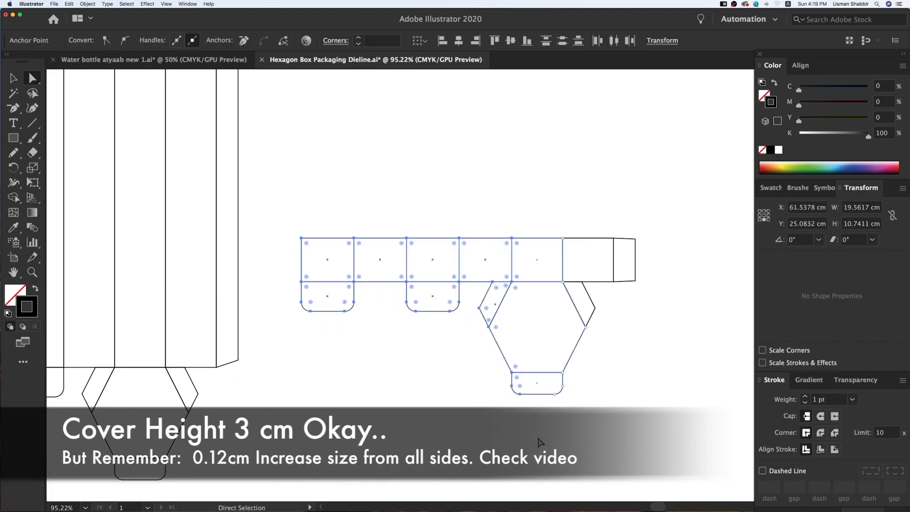
{"action": "key", "text": "Left"}
Widen the cap's sixth panel by shifting the adjoining glue flap 0.12 cm outward, and deselect it.
{"action": "left_click_drag", "start_coordinate": [676, 223], "coordinate": [606, 297]}
{"action": "key", "text": "Right"}
{"action": "left_click", "coordinate": [625, 374]}
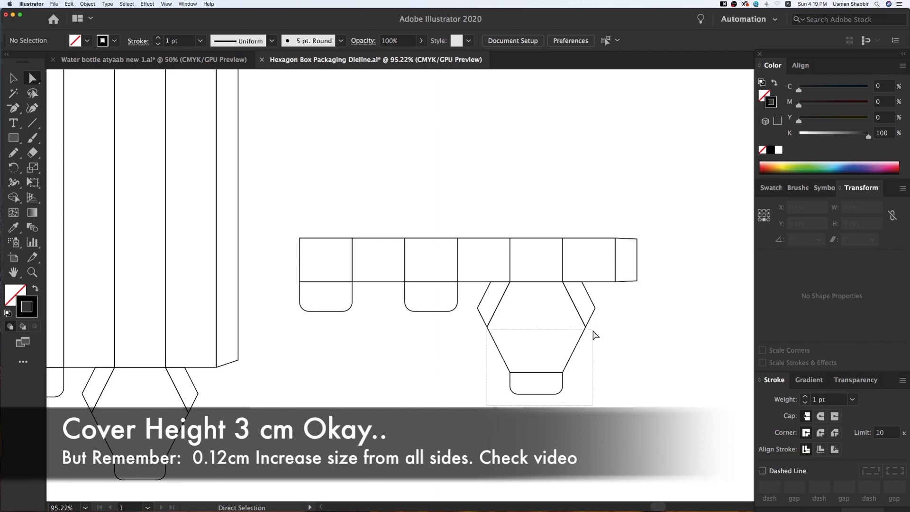
Increase the combined height of the cap's hexagonal closure and its flaps by 0.1 cm, anchored at the top centre.
{"action": "left_click_drag", "start_coordinate": [593, 331], "coordinate": [594, 331]}
{"action": "key", "text": "v"}
{"action": "left_click_drag", "start_coordinate": [474, 403], "coordinate": [581, 336]}
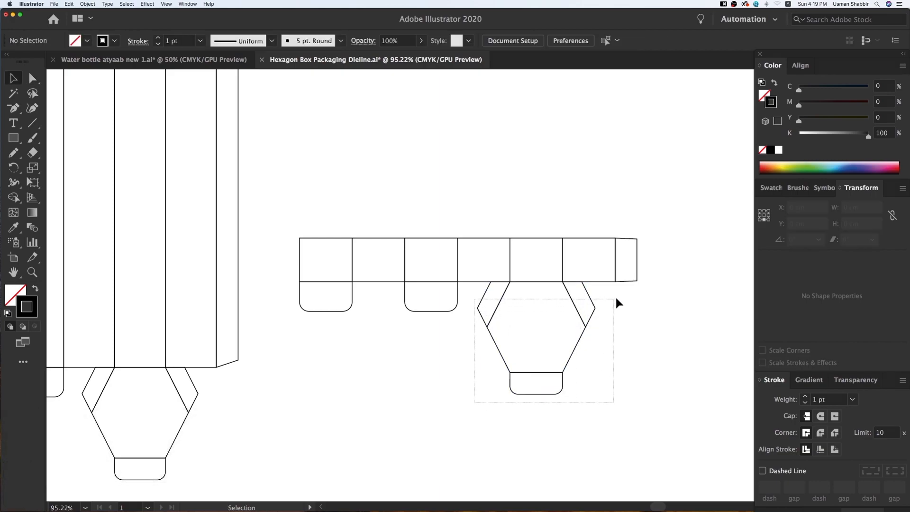
{"action": "left_click_drag", "start_coordinate": [614, 300], "coordinate": [621, 304]}
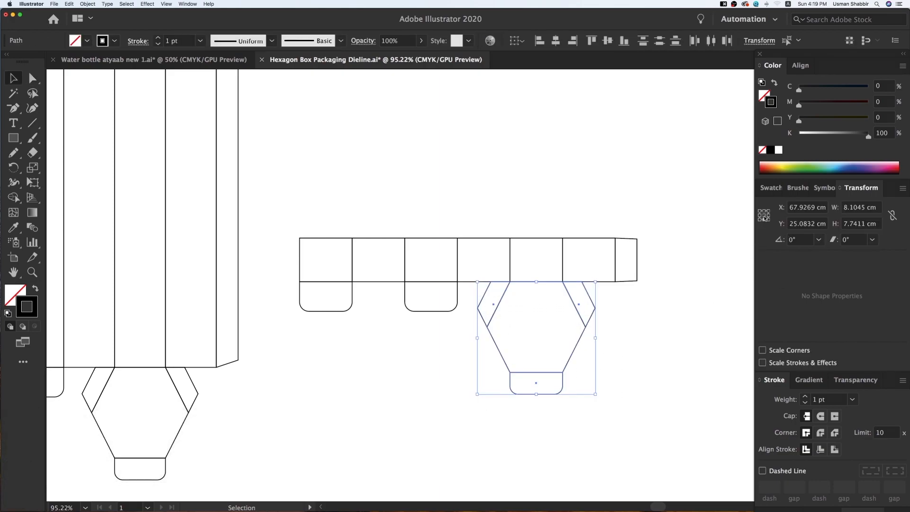
{"action": "left_click", "coordinate": [876, 226]}
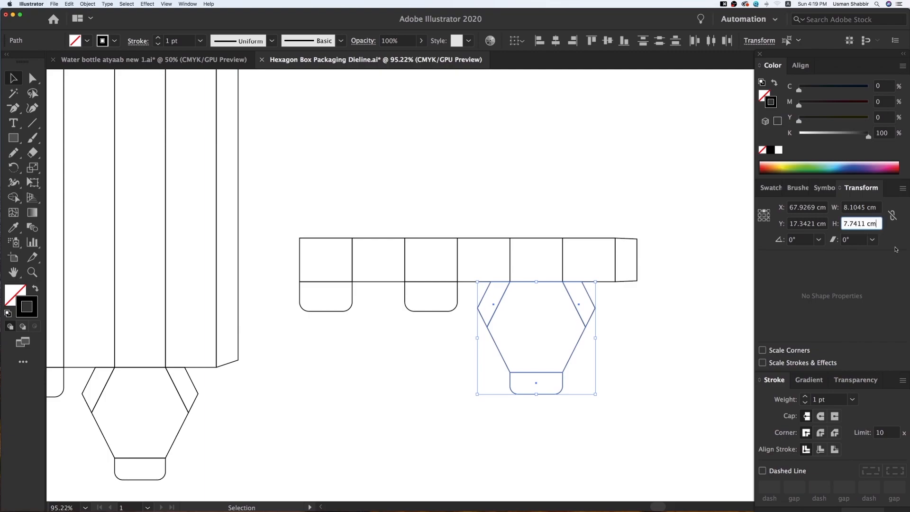
{"action": "type", "text": "+0.1"}
{"action": "key", "text": "Return"}
{"action": "key", "text": "v"}
{"action": "key", "text": "v"}
{"action": "left_click", "coordinate": [704, 370]}
Taper the cap's glue flap by moving its upper outer corner down and its lower outer corner up.
{"action": "key", "text": "super+minus"}
{"action": "key", "text": "super+minus"}
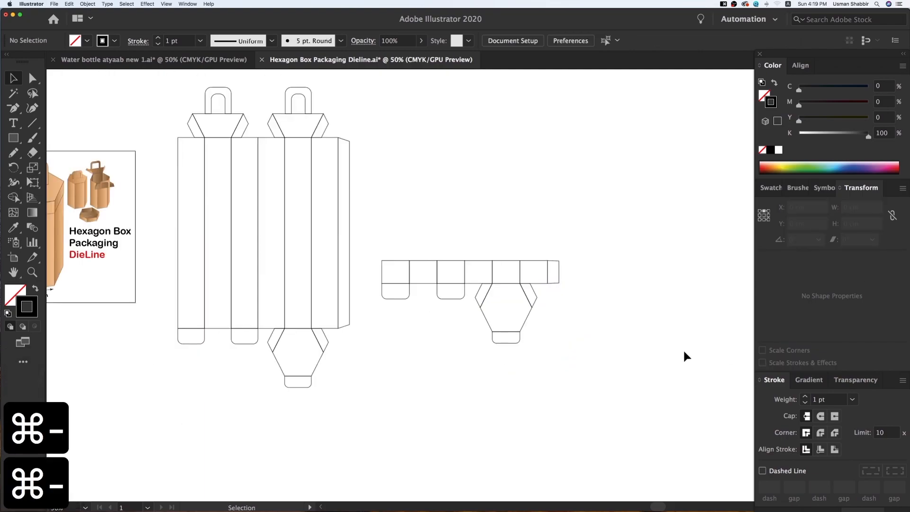
{"action": "key", "text": "v"}
{"action": "key", "text": "space"}
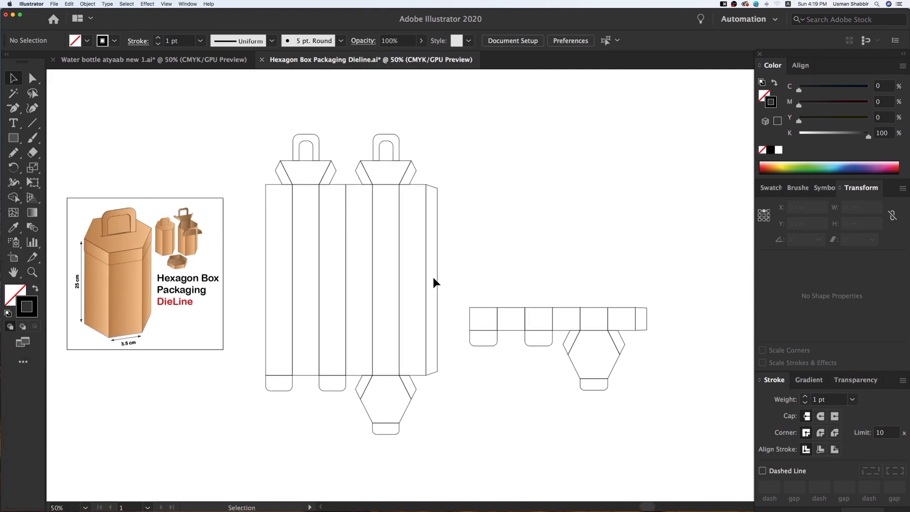
{"action": "key", "text": "z"}
{"action": "key", "text": "z"}
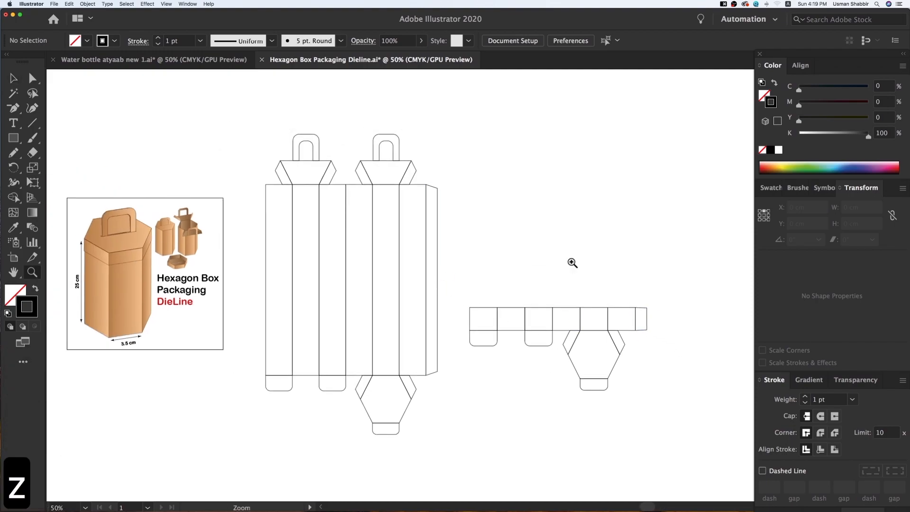
{"action": "left_click_drag", "start_coordinate": [535, 280], "coordinate": [703, 406]}
{"action": "key", "text": "v"}
{"action": "key", "text": "v"}
{"action": "left_click", "coordinate": [30, 76]}
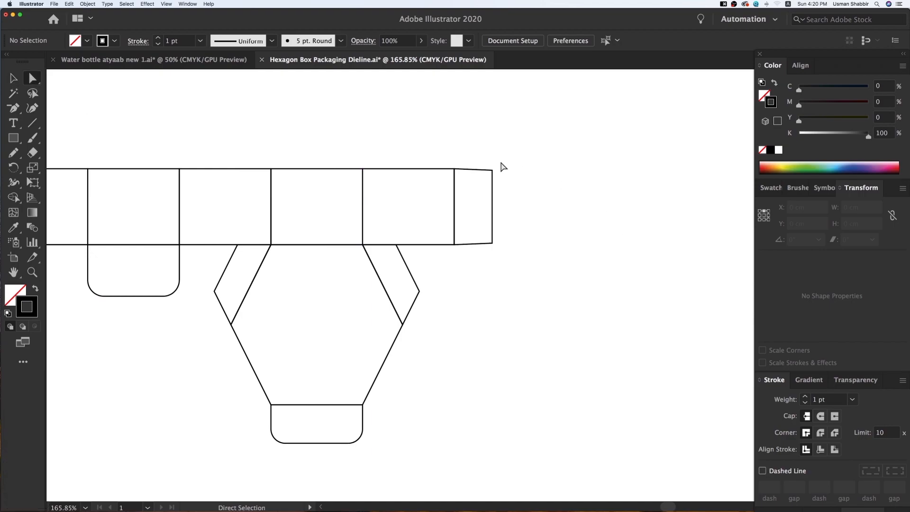
{"action": "left_click_drag", "start_coordinate": [491, 172], "coordinate": [492, 178]}
{"action": "left_click_drag", "start_coordinate": [493, 245], "coordinate": [494, 237]}
{"action": "key", "text": "v"}
Examine the box dieline and cap piece together beside the reference artwork.
{"action": "key", "text": "super+minus"}
{"action": "key", "text": "super+minus"}
{"action": "key", "text": "super+minus"}
{"action": "key", "text": "super+minus"}
{"action": "key", "text": "super+minus"}
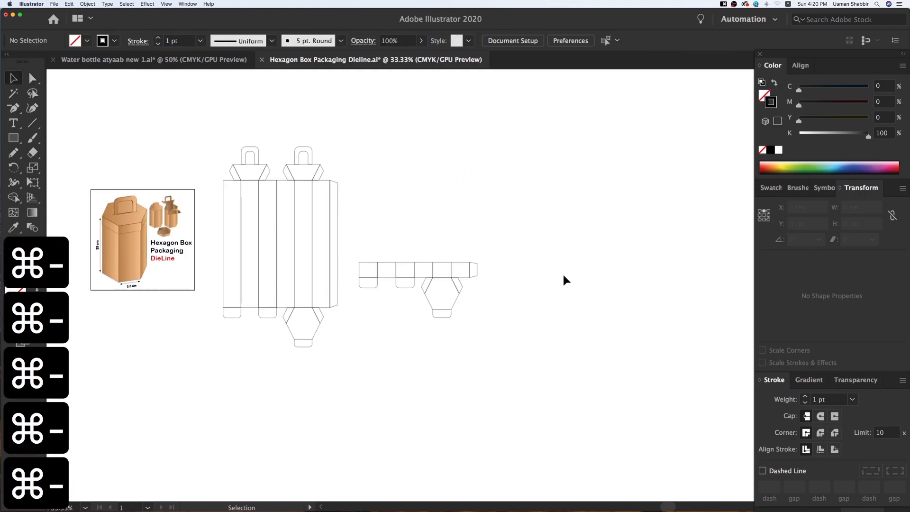
{"action": "key", "text": "space"}
{"action": "left_click_drag", "start_coordinate": [364, 236], "coordinate": [372, 238]}
{"action": "key", "text": "z"}
{"action": "key", "text": "z"}
{"action": "left_click_drag", "start_coordinate": [112, 143], "coordinate": [584, 374]}
{"action": "key", "text": "v"}
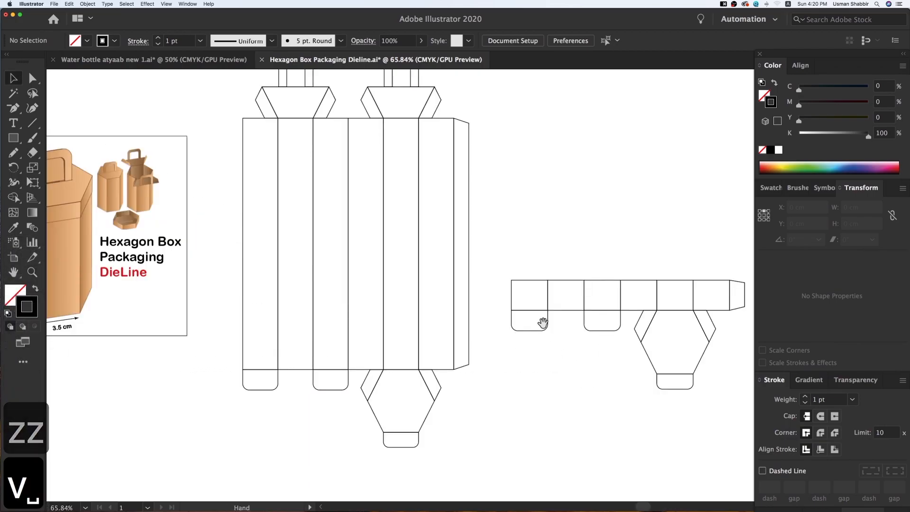
{"action": "key", "text": "super+minus"}
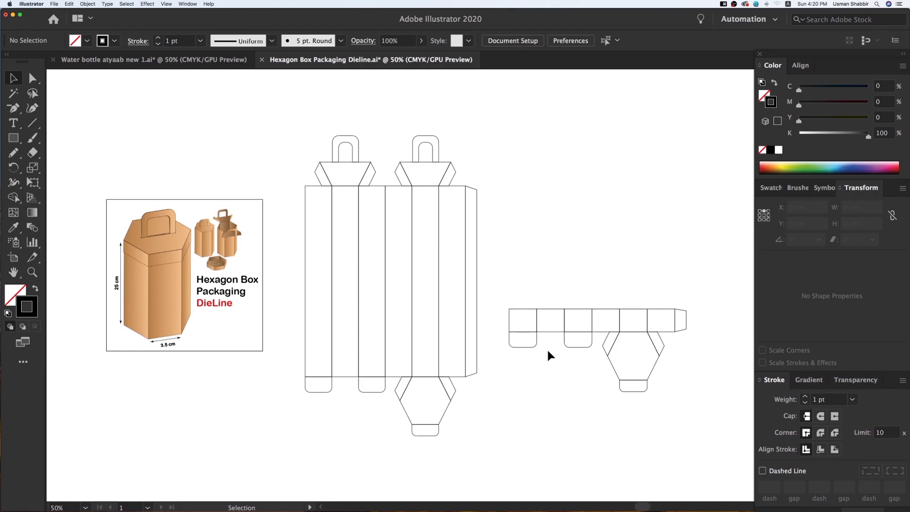
Duplicate the handle of the second top closure onto the cap's hexagonal closure.
{"action": "key", "text": "v"}
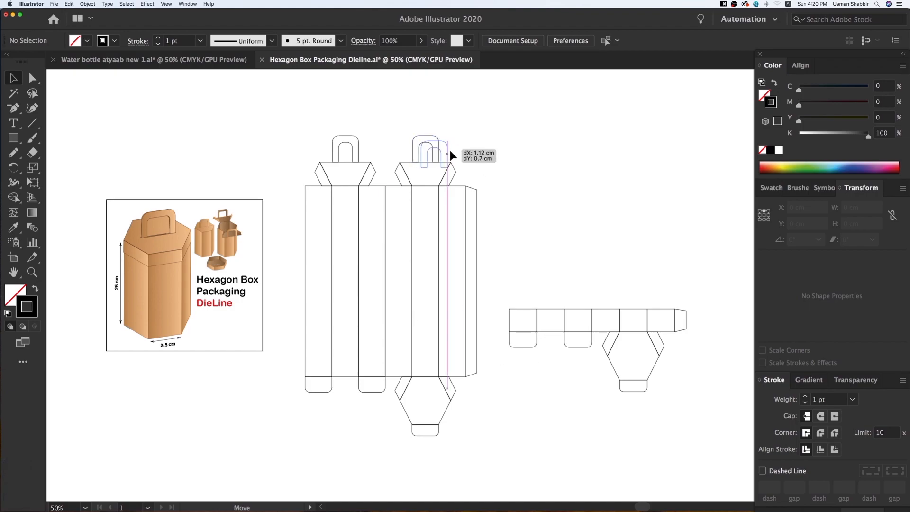
{"action": "left_click_drag", "start_coordinate": [458, 161], "coordinate": [649, 343]}
{"action": "key", "text": "z"}
{"action": "key", "text": "z"}
{"action": "left_click_drag", "start_coordinate": [700, 420], "coordinate": [704, 423]}
{"action": "key", "text": "v"}
{"action": "left_click", "coordinate": [641, 364]}
Show the rulers and add locked horizontal and vertical guides through the centre of the cap's hexagon.
{"action": "key", "text": "z"}
{"action": "left_click_drag", "start_coordinate": [321, 175], "coordinate": [686, 455]}
{"action": "key", "text": "v"}
{"action": "left_click", "coordinate": [492, 313]}
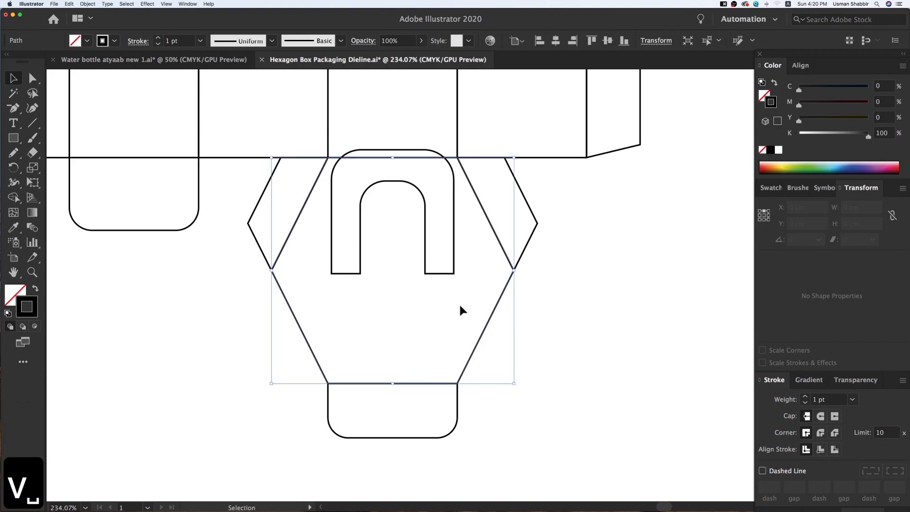
{"action": "key", "text": "super+r"}
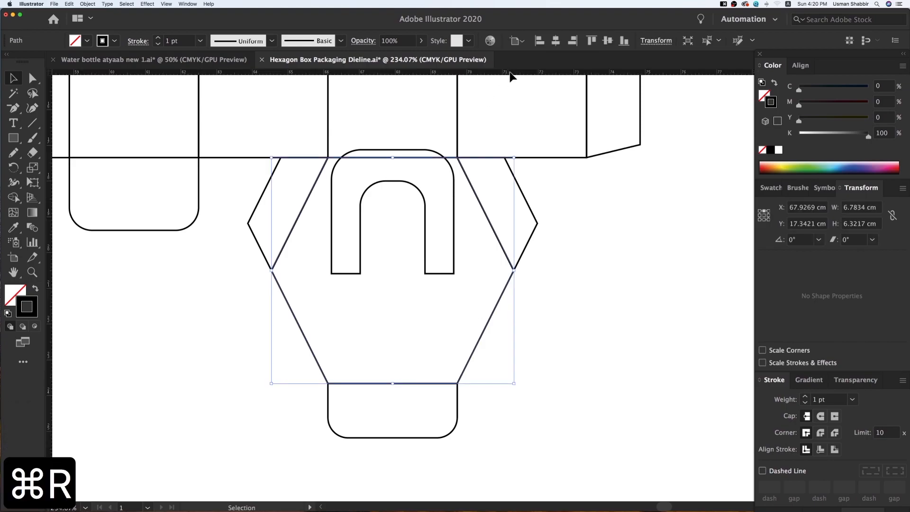
{"action": "left_click_drag", "start_coordinate": [511, 76], "coordinate": [529, 115]}
{"action": "left_click_drag", "start_coordinate": [561, 279], "coordinate": [568, 272]}
{"action": "key", "text": "super+2"}
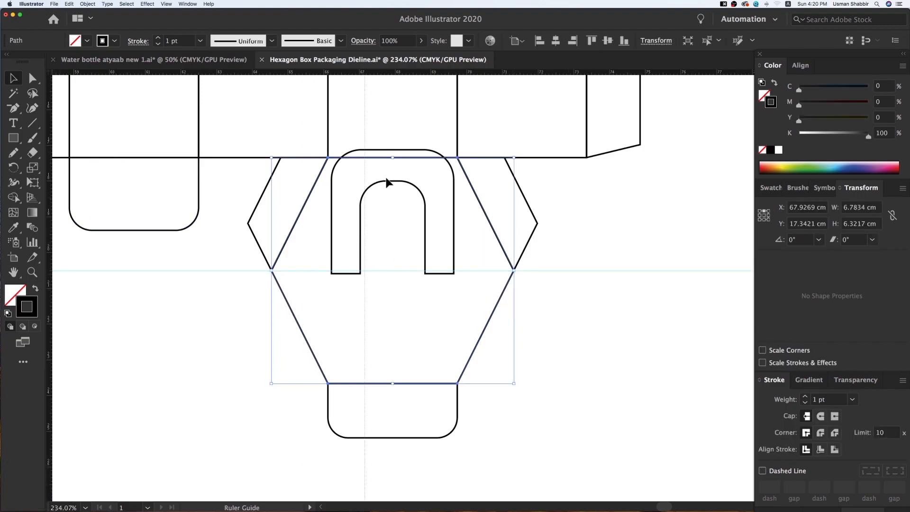
{"action": "key", "text": "super+2"}
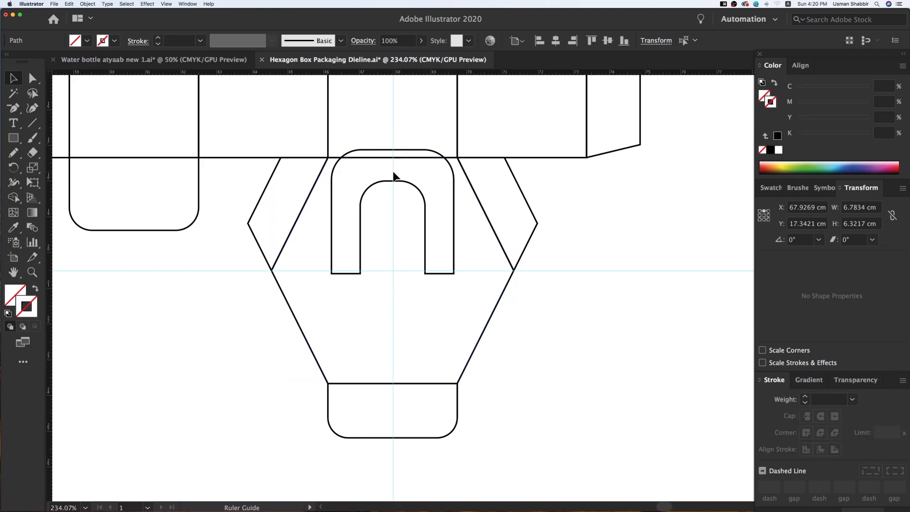
Move the handle copy so its base sits on the horizontal guide, centred on the vertical guide.
{"action": "key", "text": "v"}
{"action": "left_click_drag", "start_coordinate": [425, 240], "coordinate": [425, 238]}
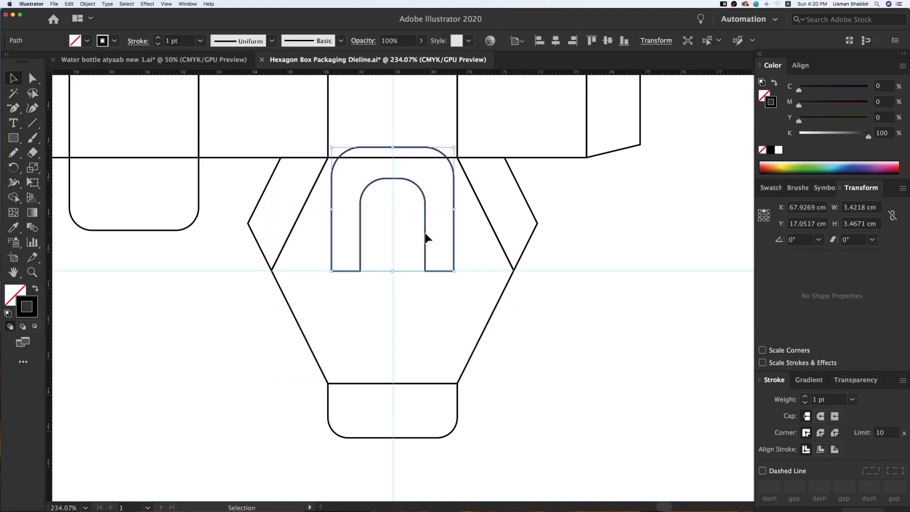
{"action": "left_click", "coordinate": [532, 341]}
Draw a thin slot rectangle about 0.16 cm high across the handle copy's base, along the horizontal guide.
{"action": "key", "text": "z"}
{"action": "key", "text": "z"}
{"action": "left_click_drag", "start_coordinate": [190, 167], "coordinate": [657, 352]}
{"action": "key", "text": "v"}
{"action": "key", "text": "v"}
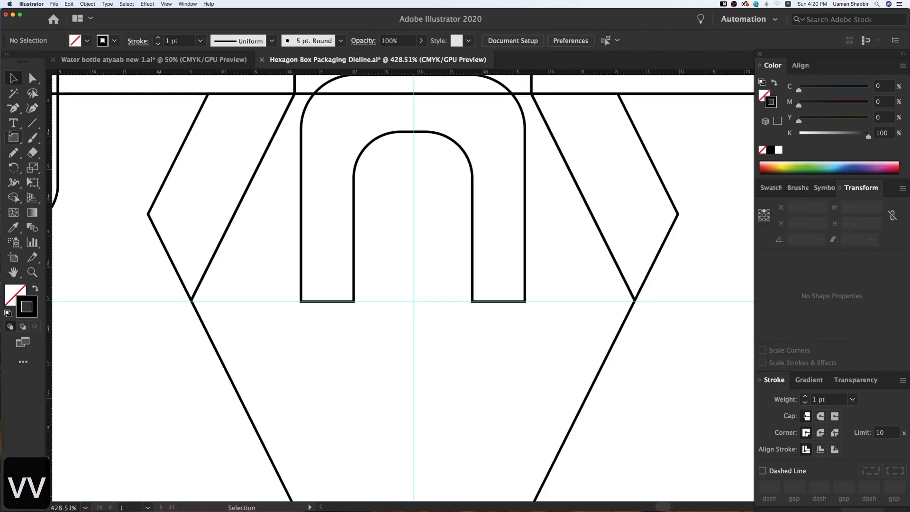
{"action": "left_click", "coordinate": [12, 136]}
{"action": "left_click_drag", "start_coordinate": [296, 297], "coordinate": [532, 307]}
{"action": "key", "text": "v"}
{"action": "key", "text": "v"}
Adjust the slot rectangle to about 3.56 cm wide and fully round its ends.
{"action": "key", "text": "z"}
{"action": "key", "text": "z"}
{"action": "left_click_drag", "start_coordinate": [242, 229], "coordinate": [586, 360]}
{"action": "key", "text": "v"}
{"action": "key", "text": "v"}
{"action": "left_click_drag", "start_coordinate": [646, 299], "coordinate": [641, 299]}
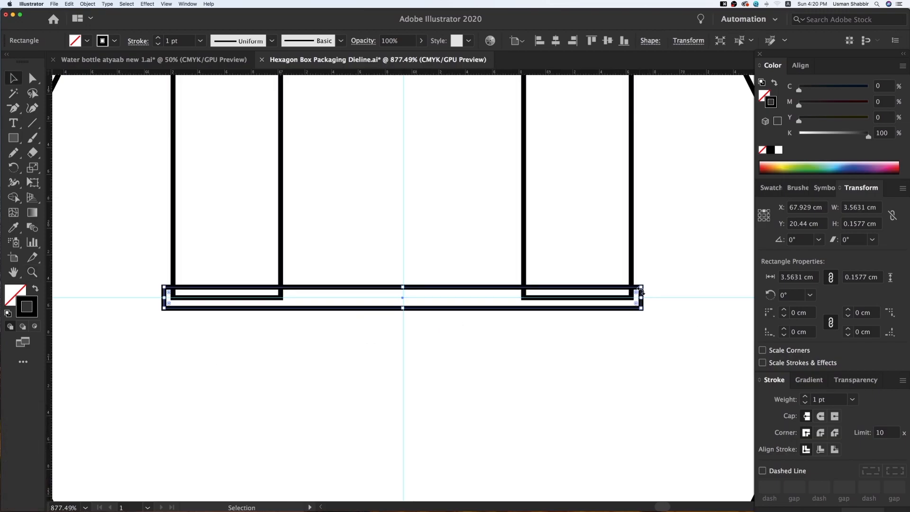
{"action": "left_click_drag", "start_coordinate": [637, 294], "coordinate": [574, 332]}
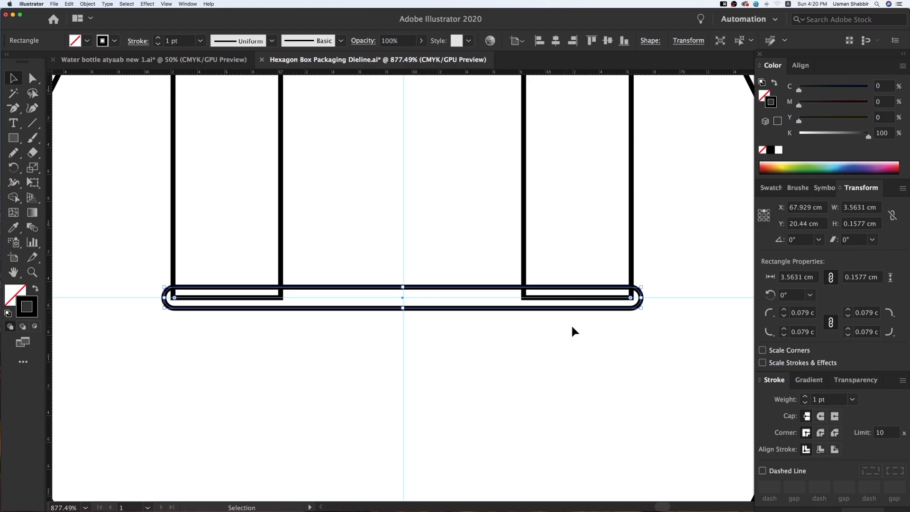
{"action": "left_click_drag", "start_coordinate": [402, 309], "coordinate": [403, 303]}
{"action": "key", "text": "v"}
{"action": "key", "text": "v"}
Delete the handle copy from the cap's hexagonal closure, keeping the rounded slot.
{"action": "key", "text": "super+minus"}
{"action": "key", "text": "super+minus"}
{"action": "key", "text": "super+minus"}
{"action": "key", "text": "super+minus"}
{"action": "key", "text": "super+minus"}
{"action": "key", "text": "super+minus"}
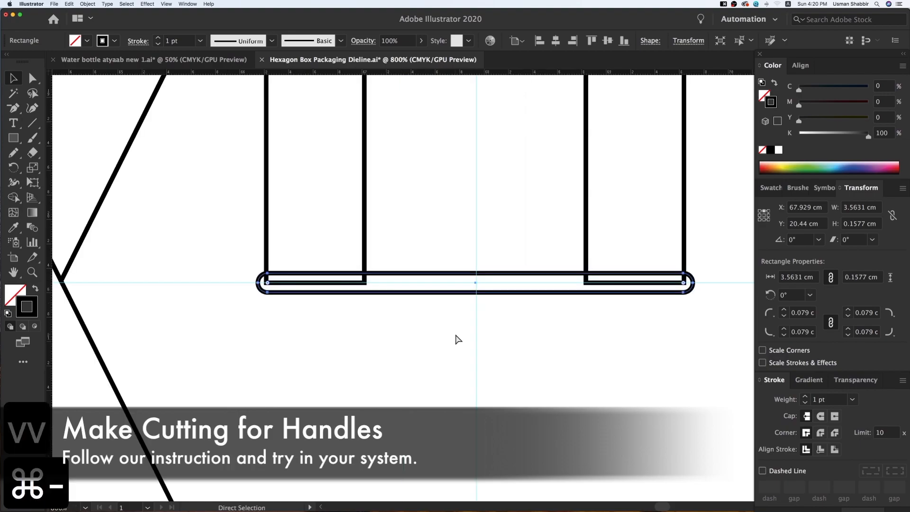
{"action": "left_click", "coordinate": [512, 240]}
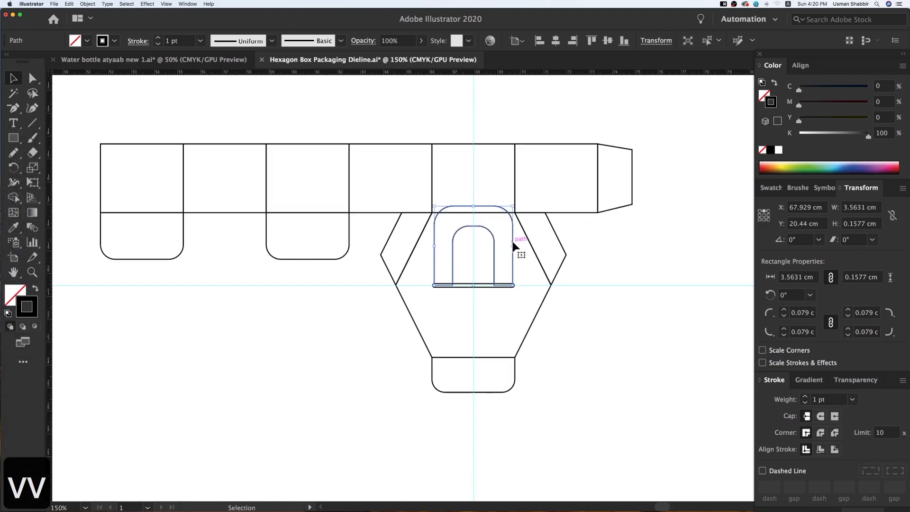
{"action": "key", "text": "Delete"}
Unlock the guides and delete both the horizontal and vertical ones.
{"action": "key", "text": "alt+super+2"}
{"action": "left_click", "coordinate": [555, 365]}
{"action": "left_click", "coordinate": [584, 286]}
{"action": "key", "text": "Delete"}
{"action": "key", "text": "Delete"}
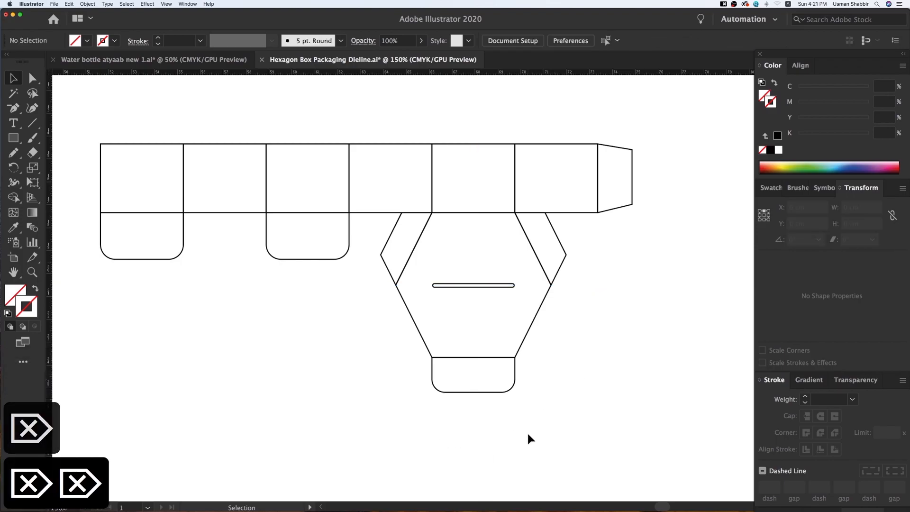
Set the height of the rounded slot in the cap's hexagonal closure to 0.15 cm.
{"action": "key", "text": "super+minus"}
{"action": "key", "text": "super+minus"}
{"action": "key", "text": "z"}
{"action": "left_click_drag", "start_coordinate": [307, 216], "coordinate": [613, 345]}
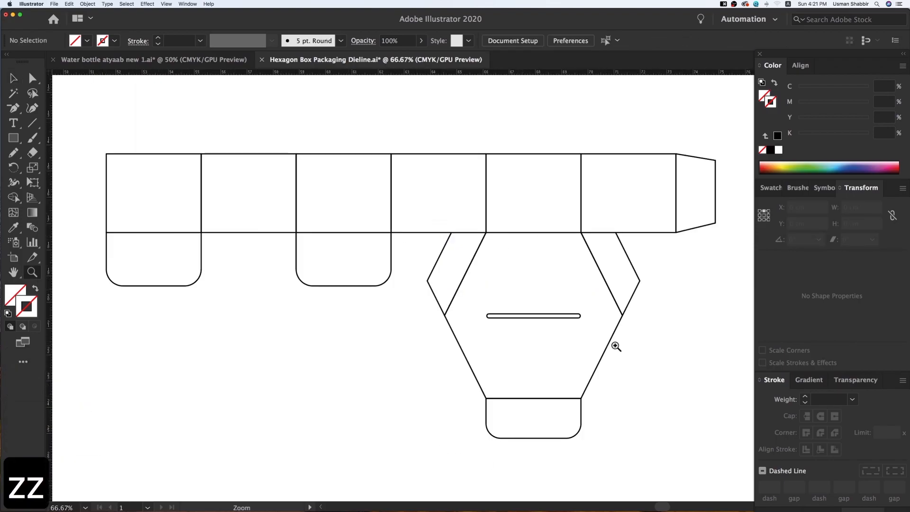
{"action": "key", "text": "v"}
{"action": "left_click", "coordinate": [557, 317]}
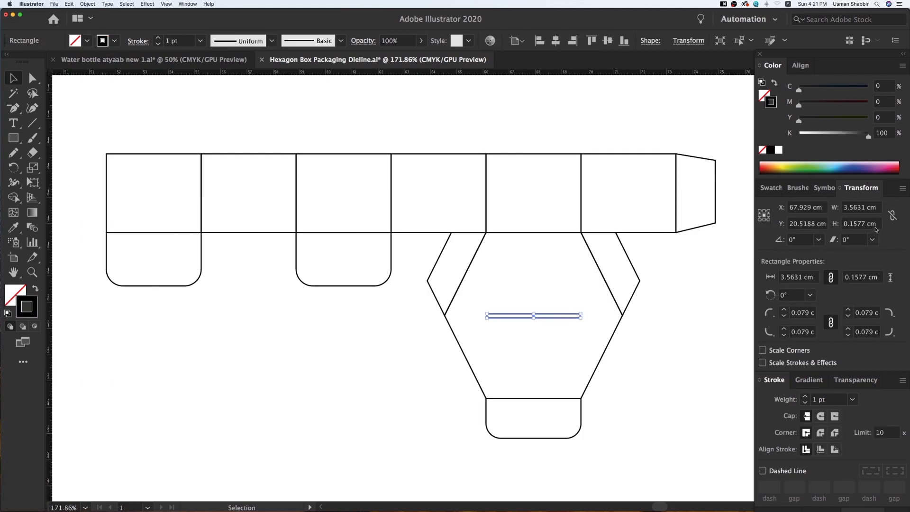
{"action": "type", "text": "0.15"}
{"action": "key", "text": "Return"}
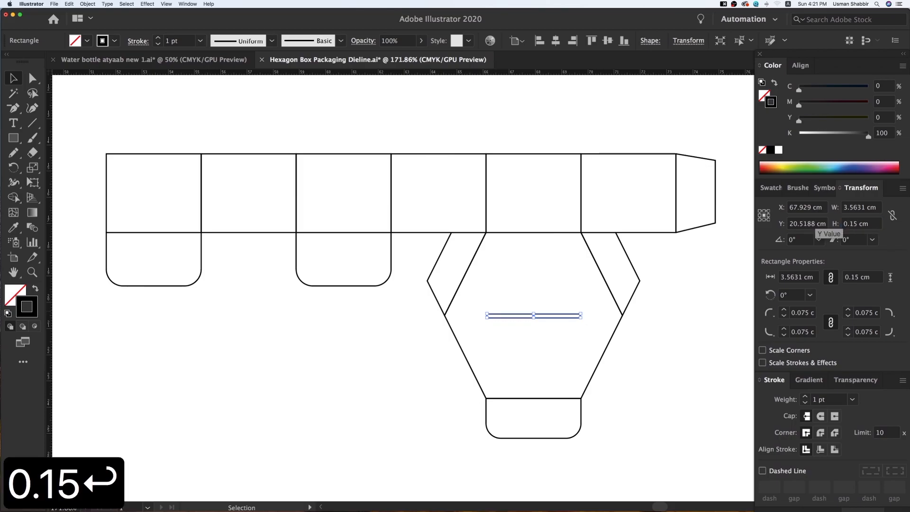
{"action": "key", "text": "v"}
{"action": "key", "text": "v"}
{"action": "left_click", "coordinate": [642, 419]}
Select the whole cap dieline and move it higher beside the main box dieline.
{"action": "key", "text": "super+minus"}
{"action": "key", "text": "super+minus"}
{"action": "key", "text": "super+minus"}
{"action": "key", "text": "super+minus"}
{"action": "key", "text": "super+minus"}
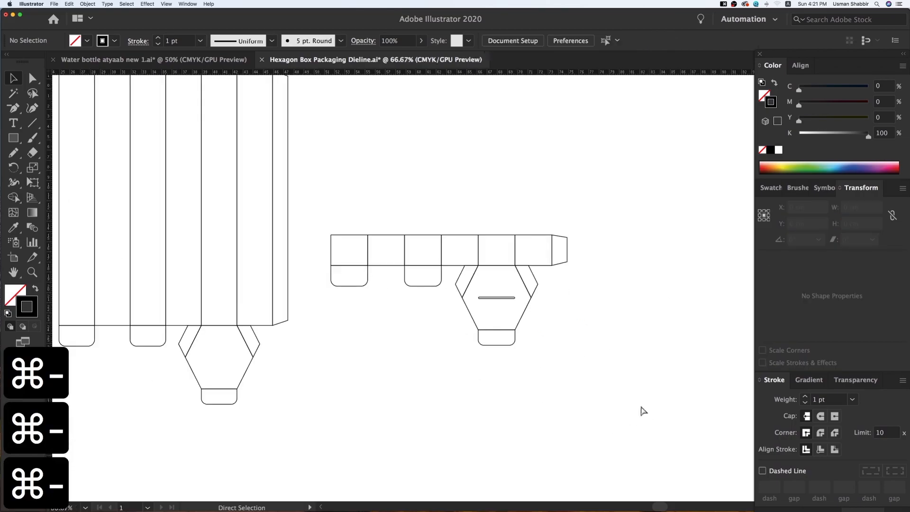
{"action": "key", "text": "space"}
{"action": "key", "text": "z"}
{"action": "key", "text": "z"}
{"action": "left_click_drag", "start_coordinate": [164, 144], "coordinate": [650, 390]}
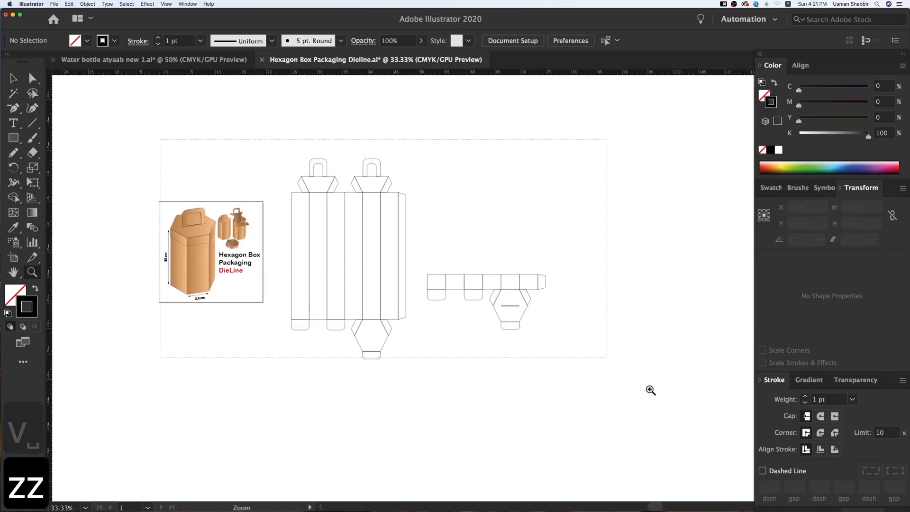
{"action": "key", "text": "v"}
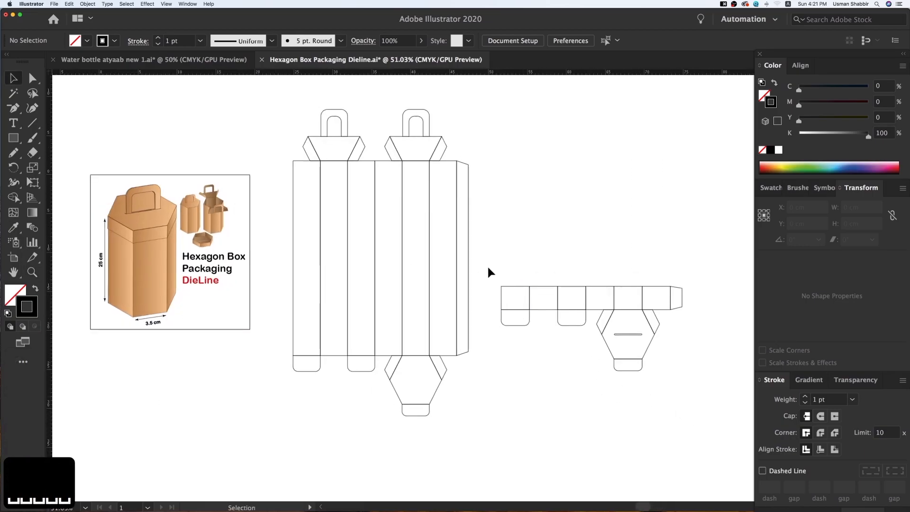
{"action": "left_click_drag", "start_coordinate": [489, 268], "coordinate": [706, 402]}
{"action": "left_click_drag", "start_coordinate": [586, 311], "coordinate": [574, 250]}
{"action": "left_click", "coordinate": [588, 329]}
{"action": "left_click_drag", "start_coordinate": [573, 335], "coordinate": [575, 341]}
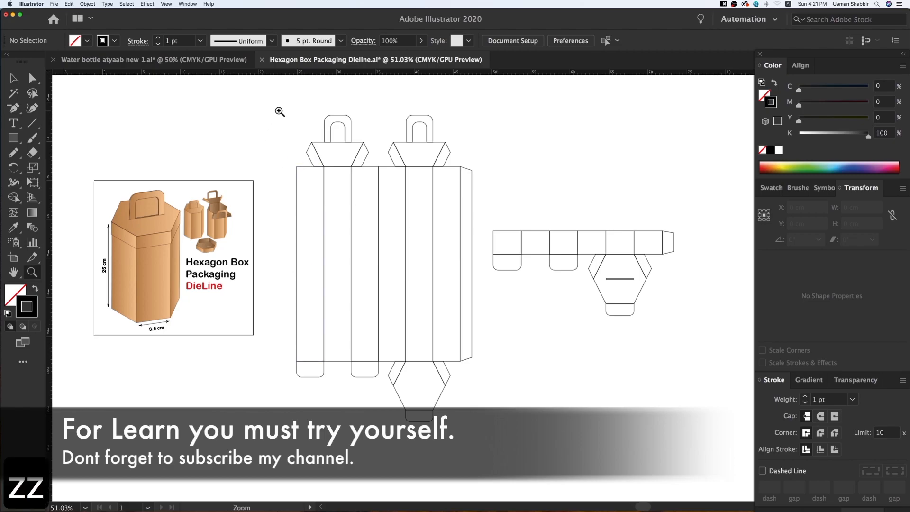
Select the whole cap dieline and move it above the reference image of the box.
{"action": "left_click_drag", "start_coordinate": [657, 349], "coordinate": [747, 451]}
{"action": "key", "text": "v"}
{"action": "left_click_drag", "start_coordinate": [610, 358], "coordinate": [654, 383]}
{"action": "key", "text": "super+minus"}
{"action": "key", "text": "super+minus"}
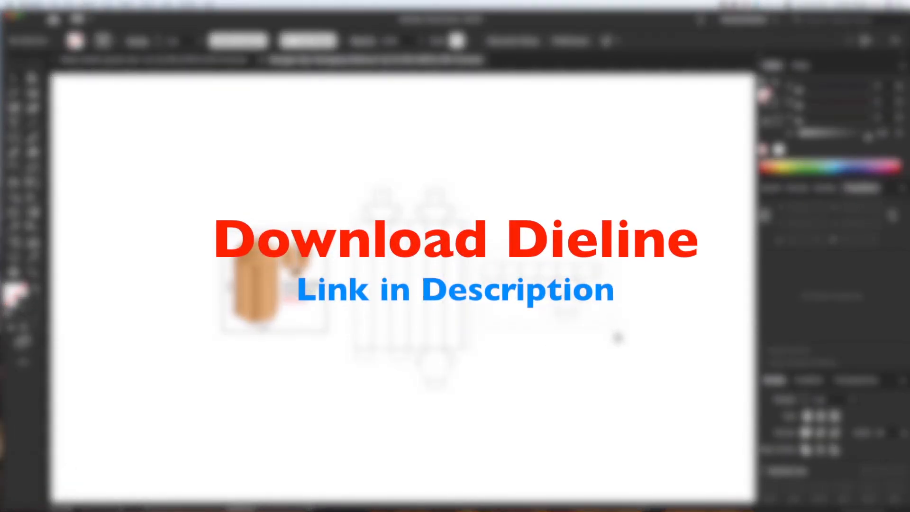
{"action": "left_click", "coordinate": [576, 304]}
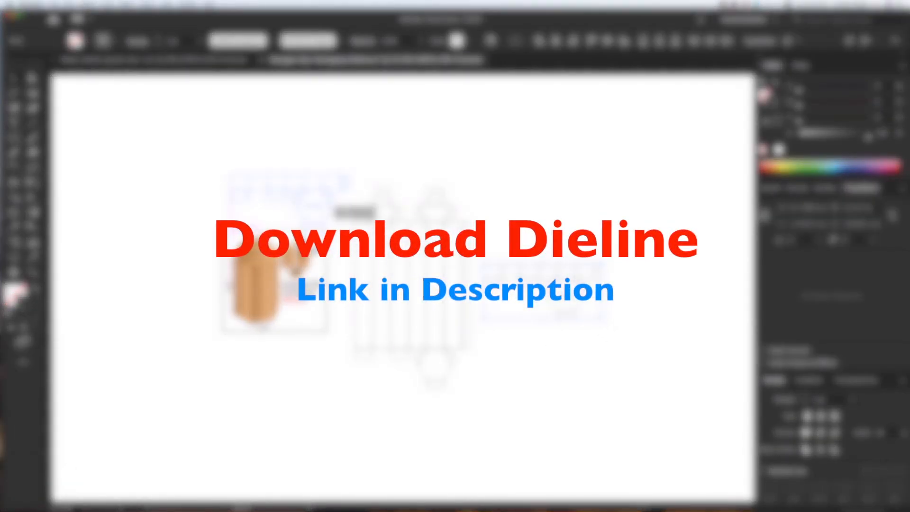